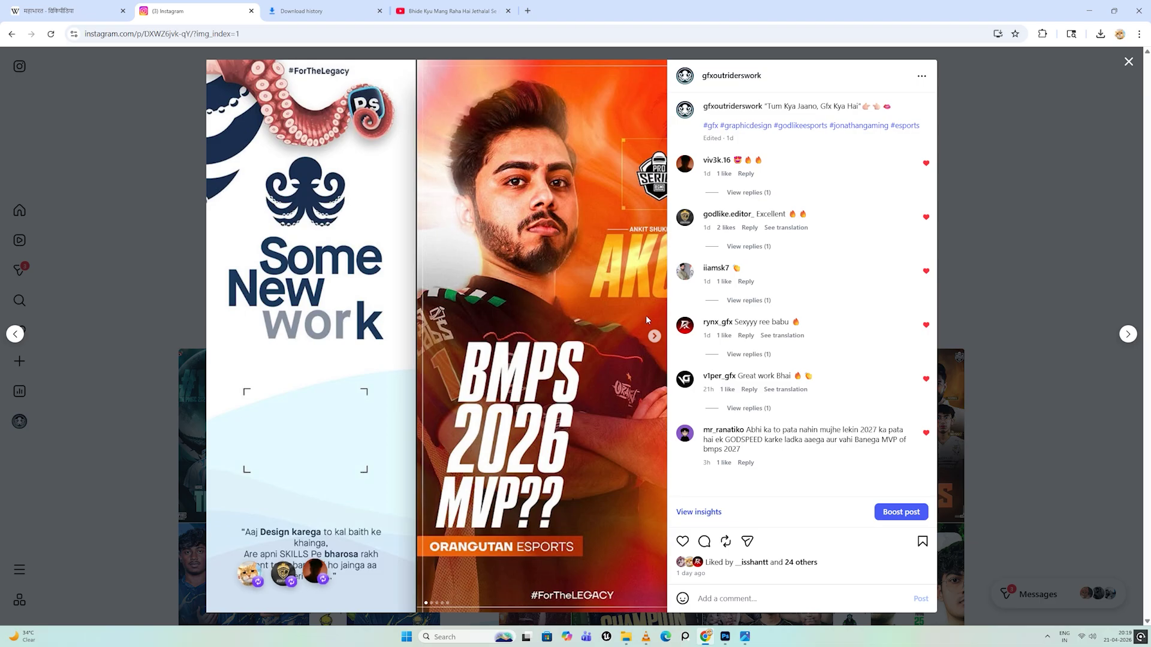
# Page forward through the BMPS 2026 MVP poster carousel and back to an earlier poster
pyautogui.click(654, 337)
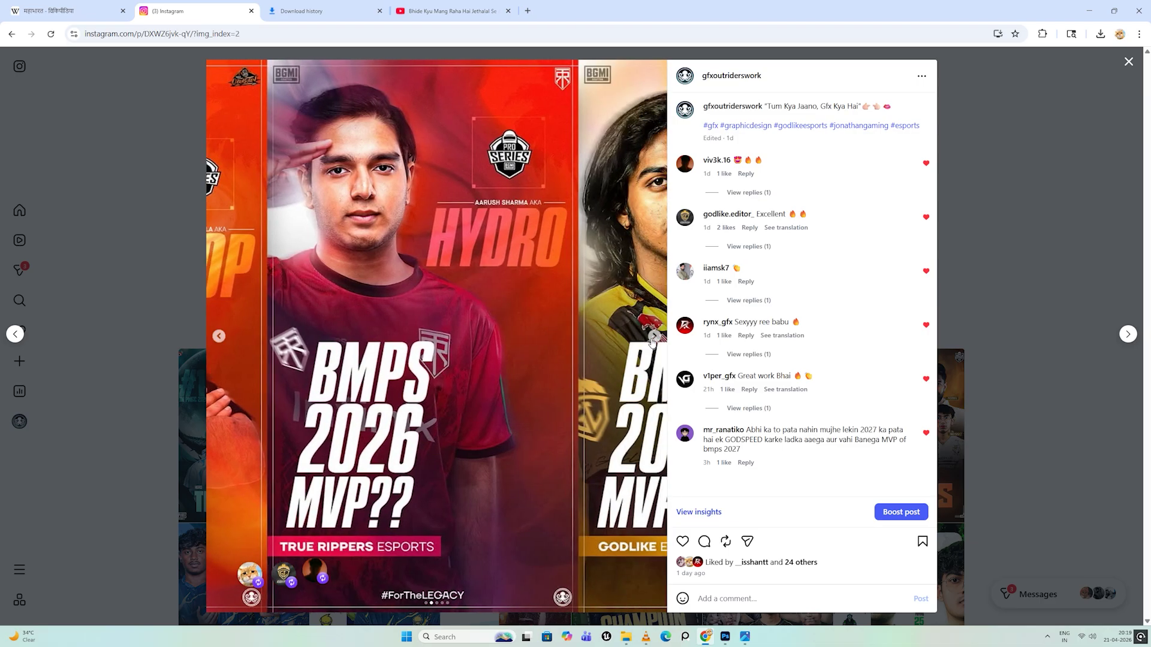
pyautogui.click(654, 337)
pyautogui.click(654, 337)
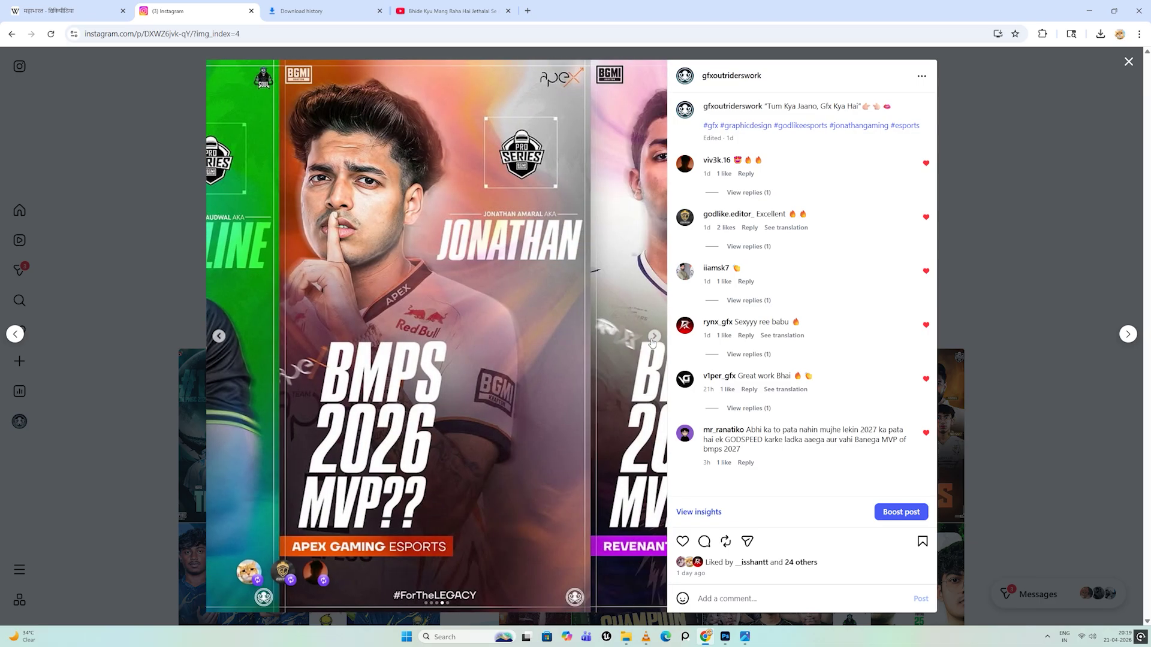
pyautogui.click(654, 337)
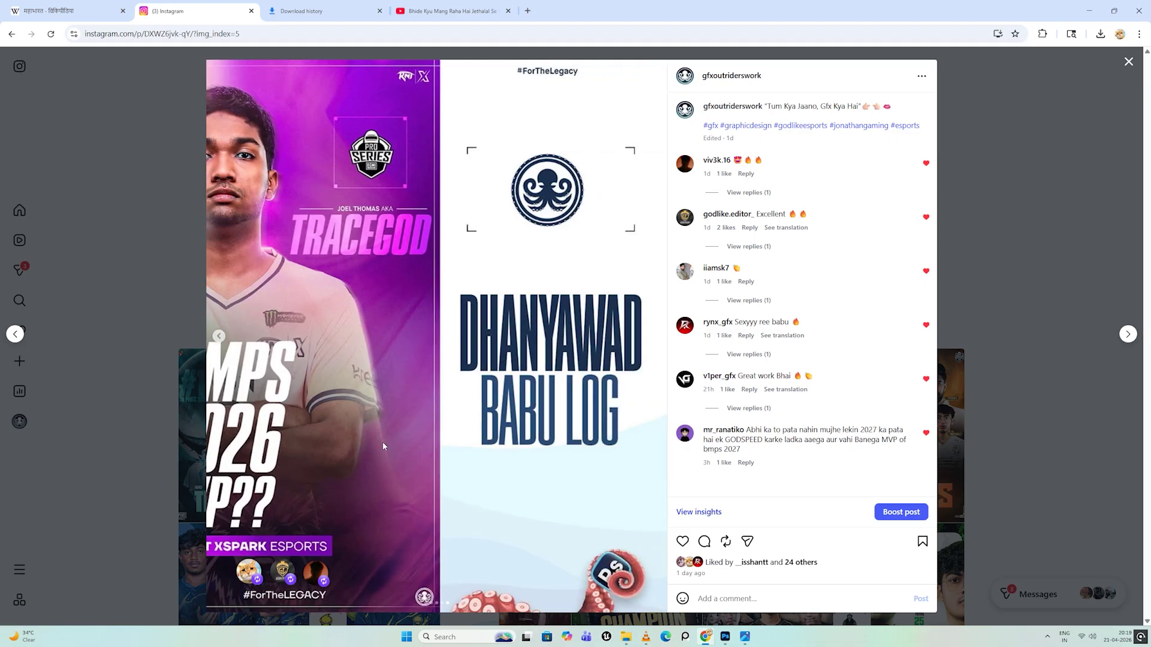
pyautogui.click(219, 337)
pyautogui.click(219, 336)
pyautogui.click(218, 337)
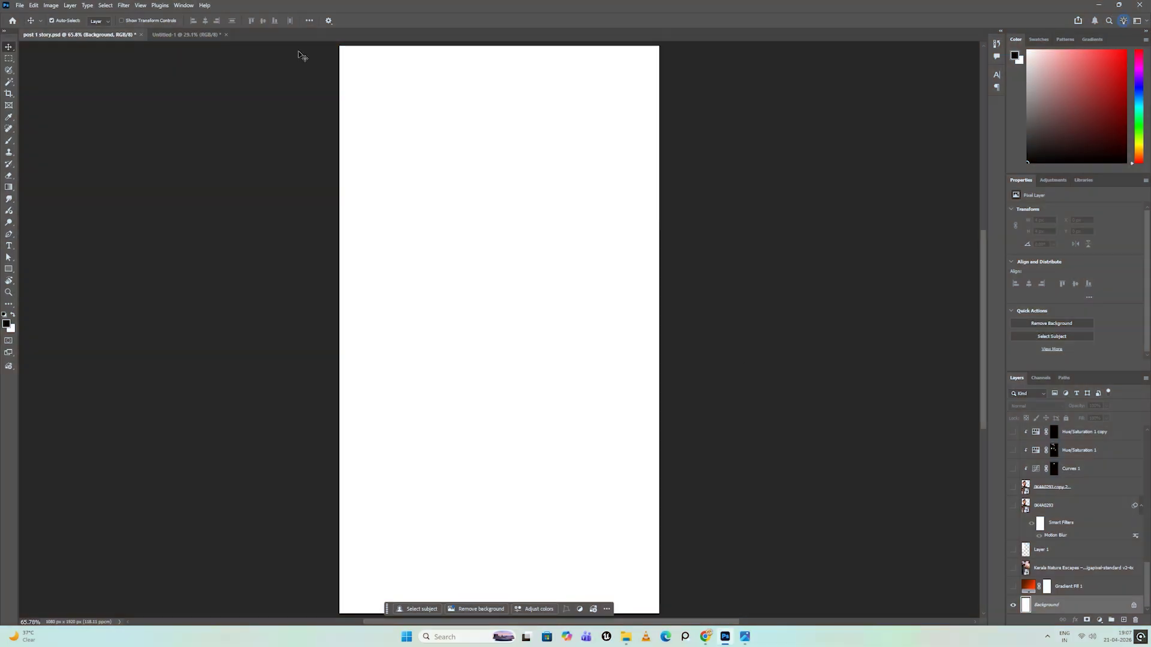
# Add a guide layout to the story canvas with 20 px margins on all four sides
pyautogui.click(127, 5)
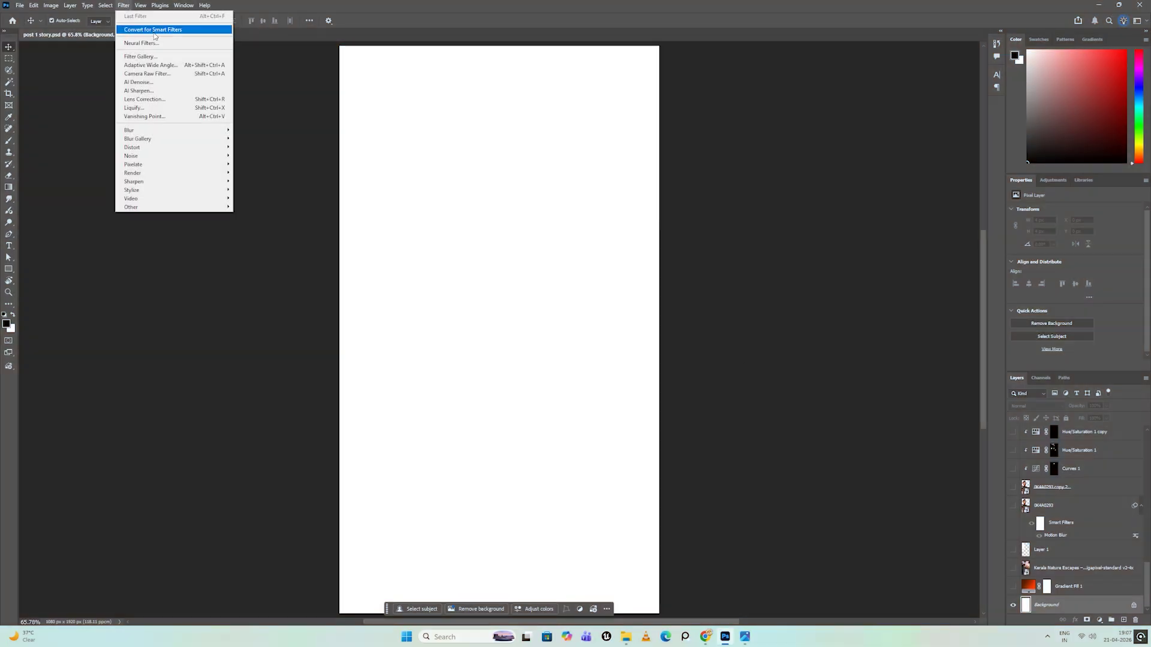
pyautogui.click(293, 124)
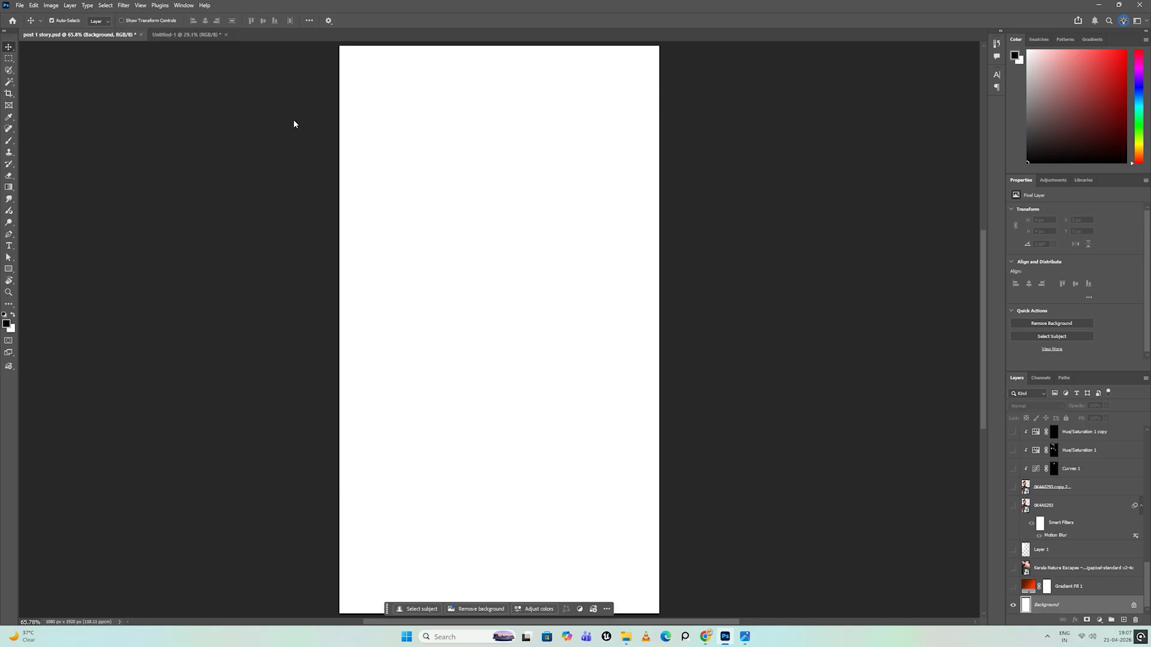
pyautogui.click(141, 5)
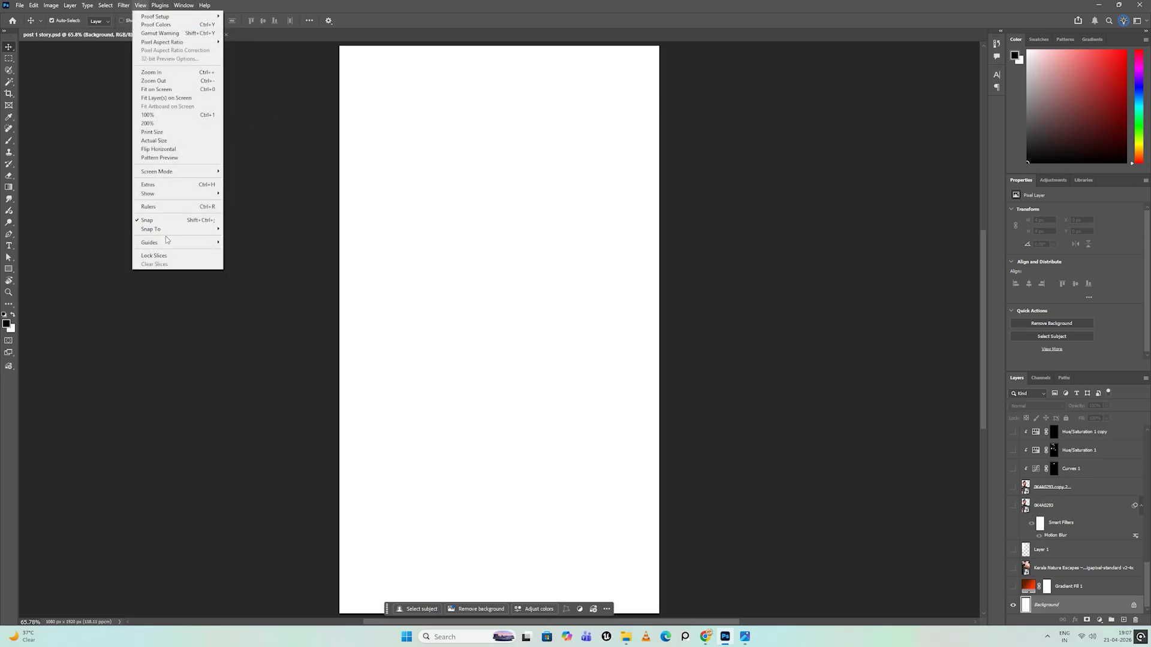
pyautogui.moveTo(168, 243)
pyautogui.click(257, 302)
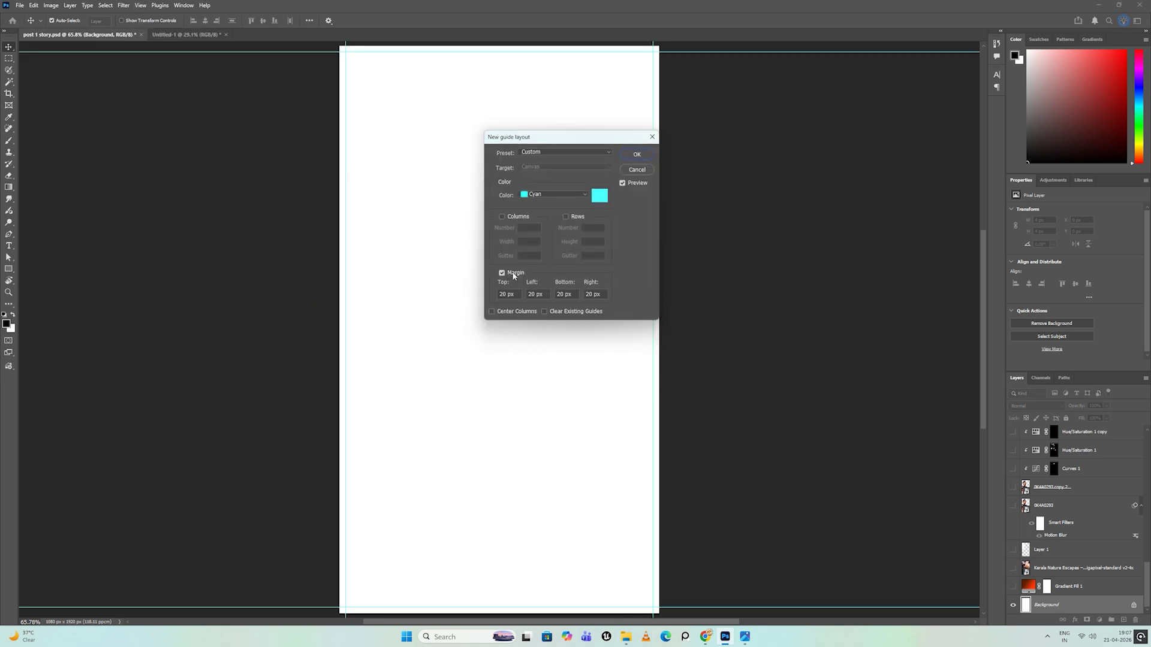
pyautogui.click(519, 296)
pyautogui.press('Tab')
pyautogui.press('Return')
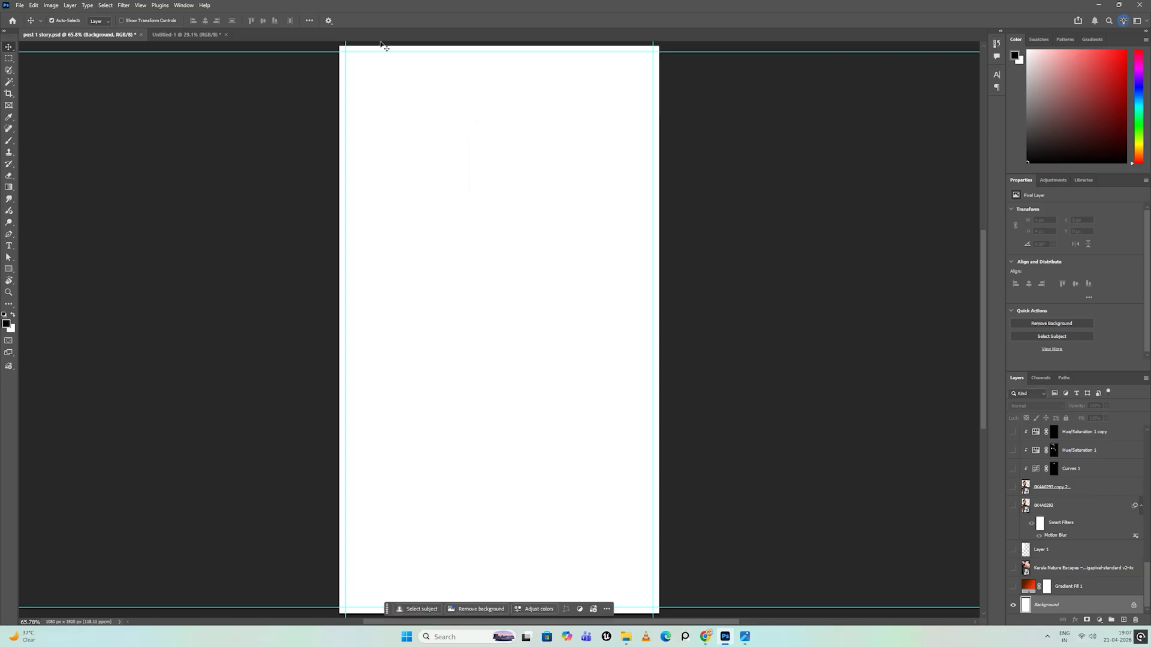
# Show the Gradient Fill 1 layer and inspect its orange-to-brown gradient settings without changing them
pyautogui.click(1013, 587)
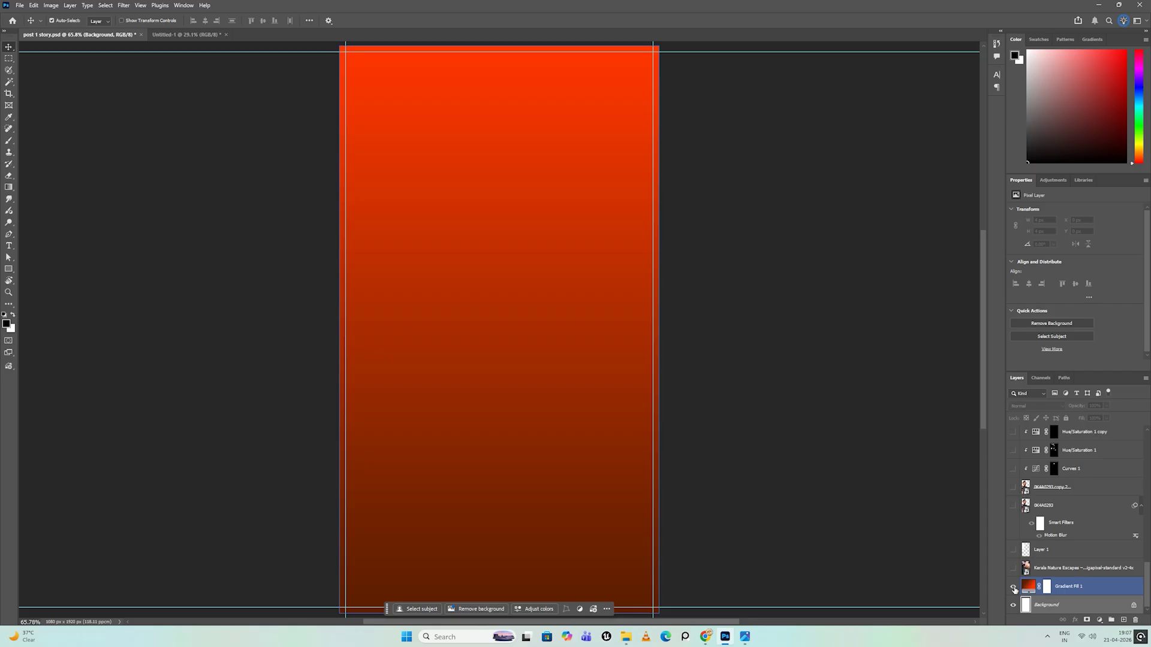
pyautogui.doubleClick(1029, 589)
pyautogui.click(760, 282)
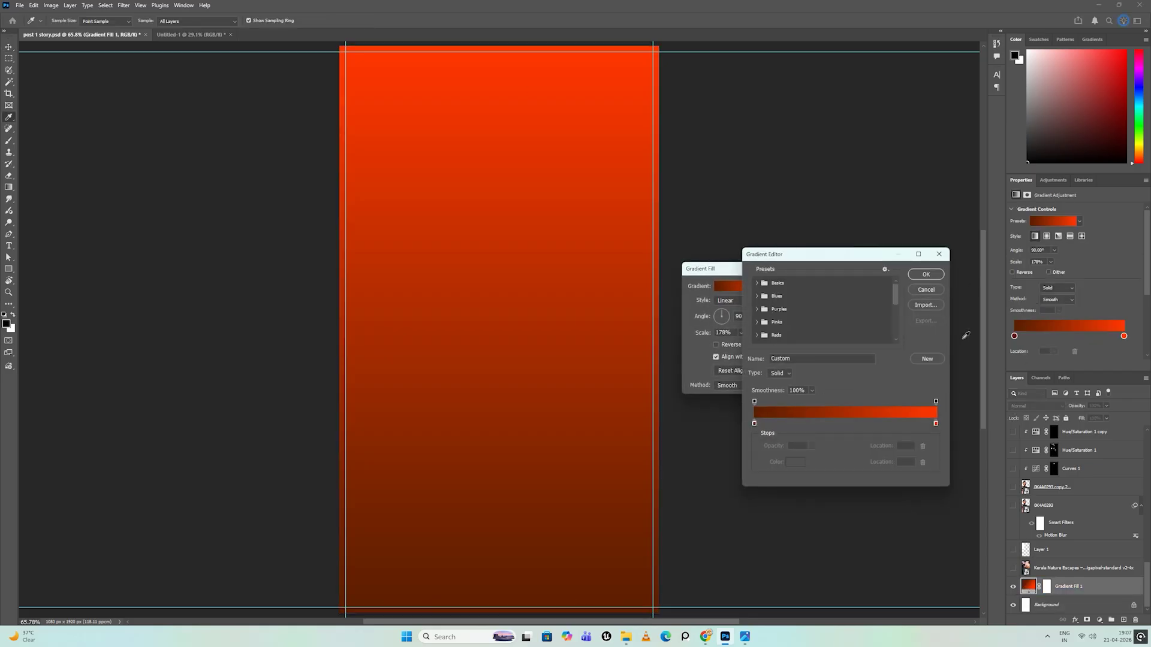
pyautogui.click(926, 274)
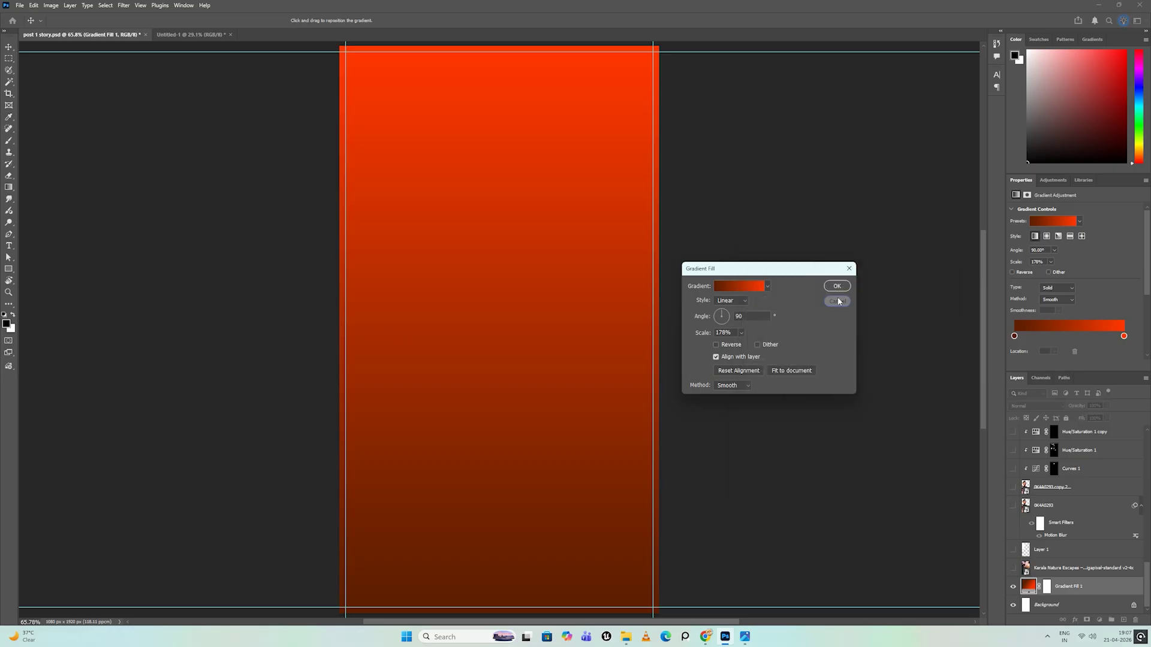
pyautogui.click(837, 301)
# Show the Kerala nature image layer and review its blend mode and opacity
pyautogui.click(1013, 570)
pyautogui.click(1040, 570)
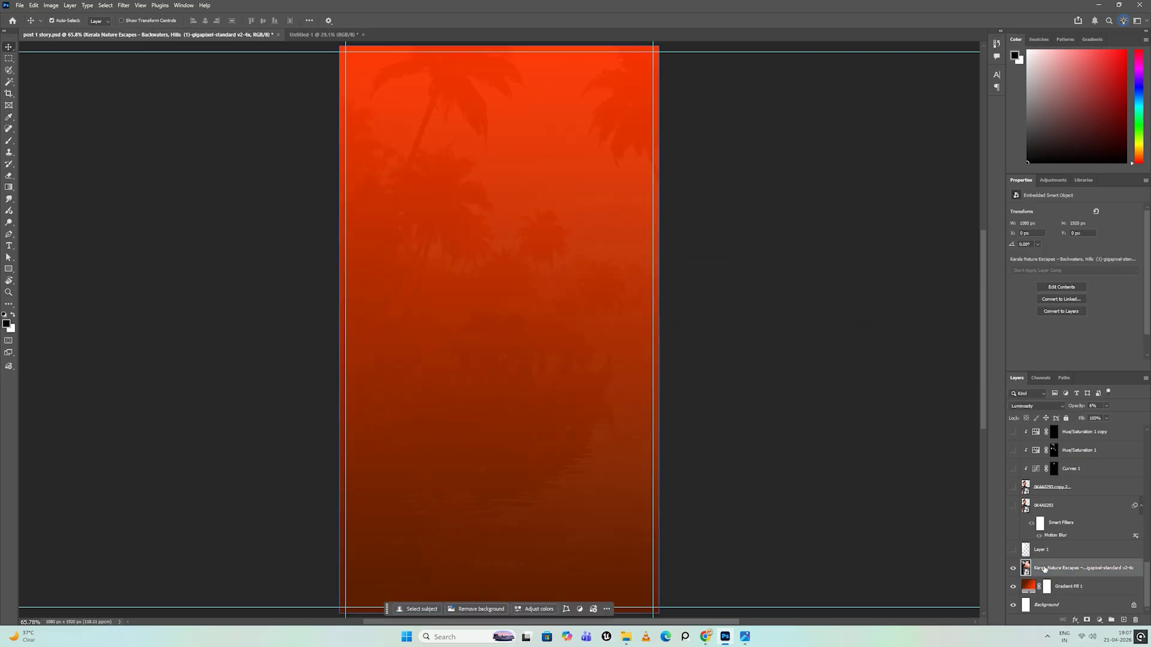
pyautogui.click(1032, 405)
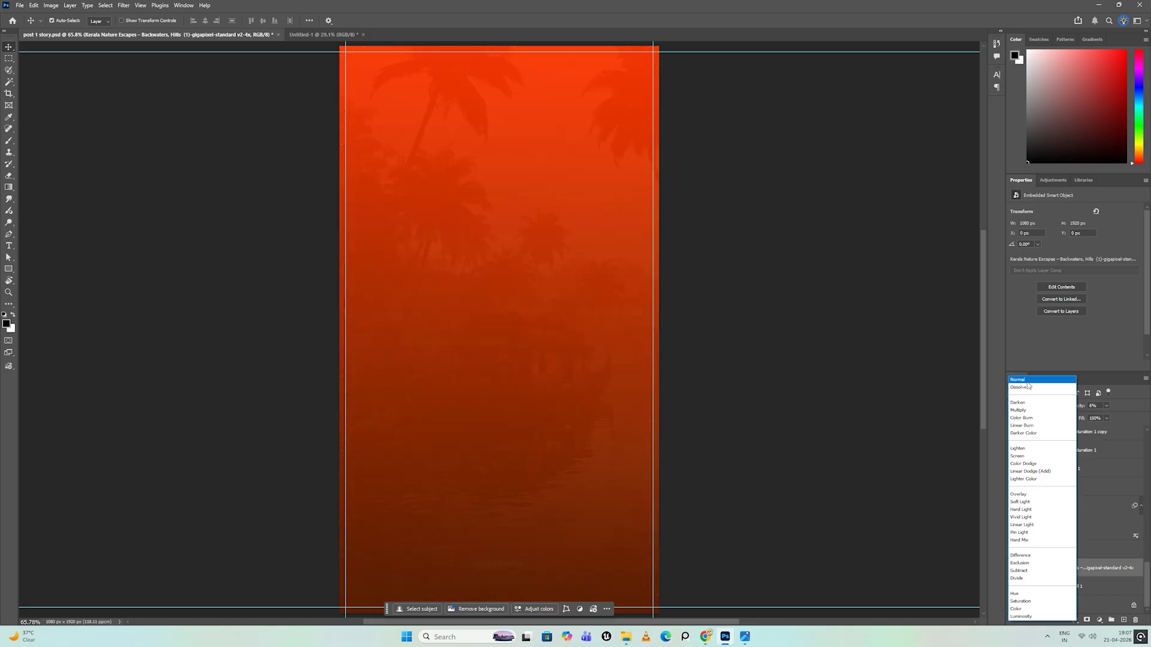
pyautogui.click(837, 398)
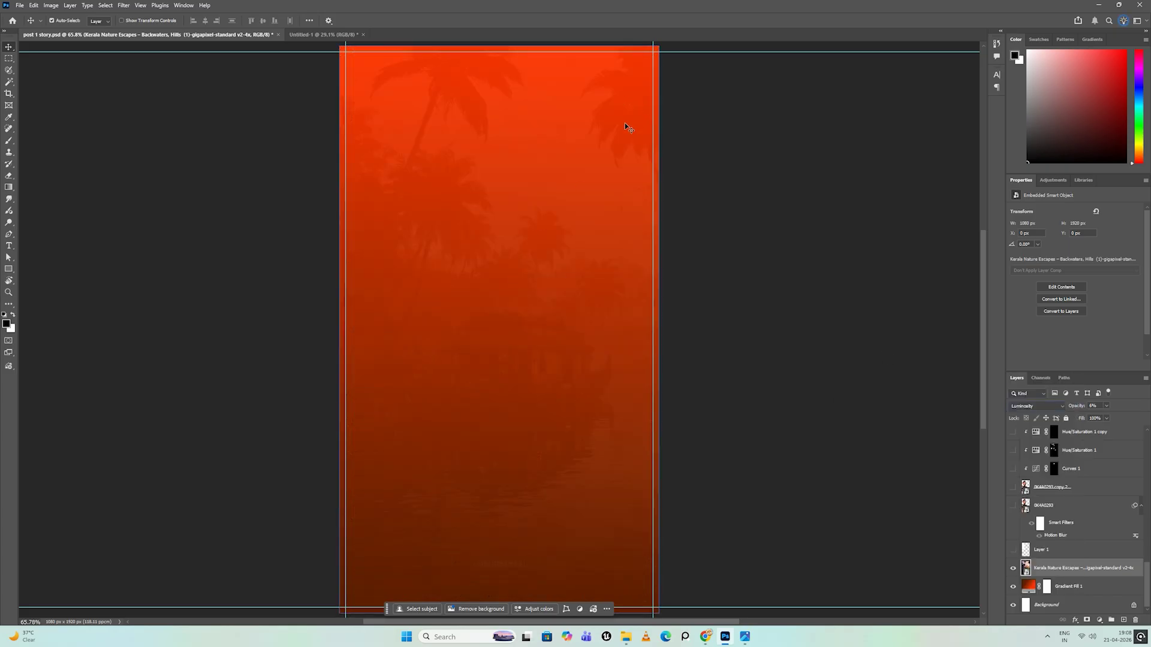
pyautogui.moveTo(1078, 406)
pyautogui.mouseDown()
pyautogui.moveTo(1144, 406)
pyautogui.moveTo(1066, 412)
pyautogui.mouseUp()
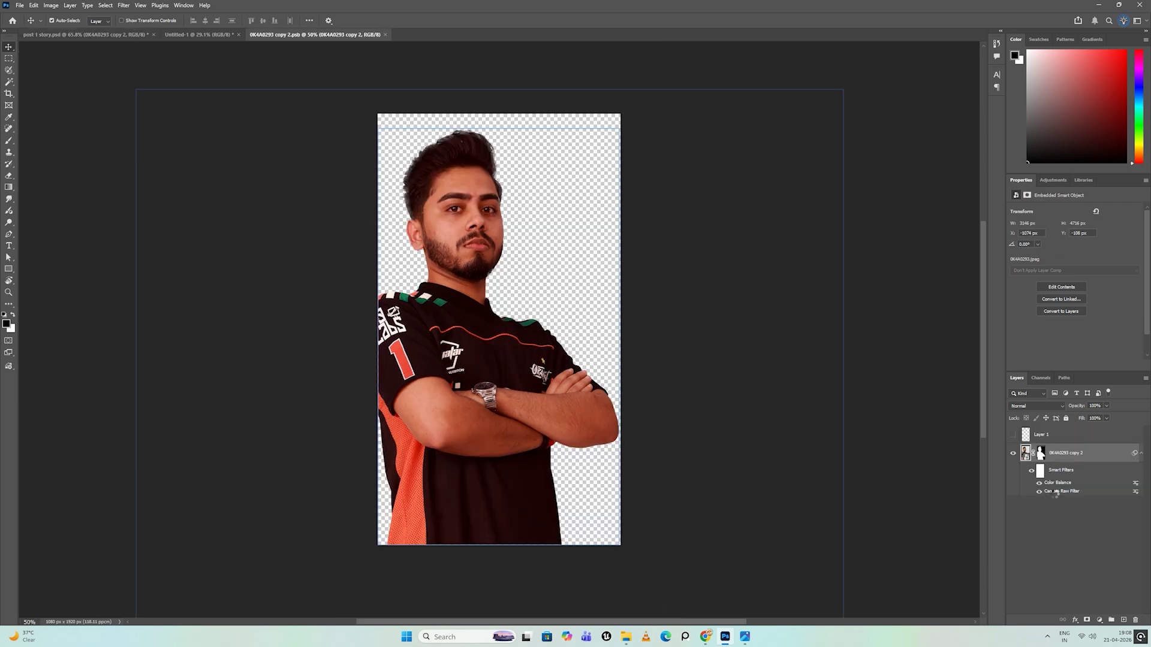
# Open the Camera Raw smart filter on the player cut-out and compare before and after on the upper body
pyautogui.doubleClick(1056, 492)
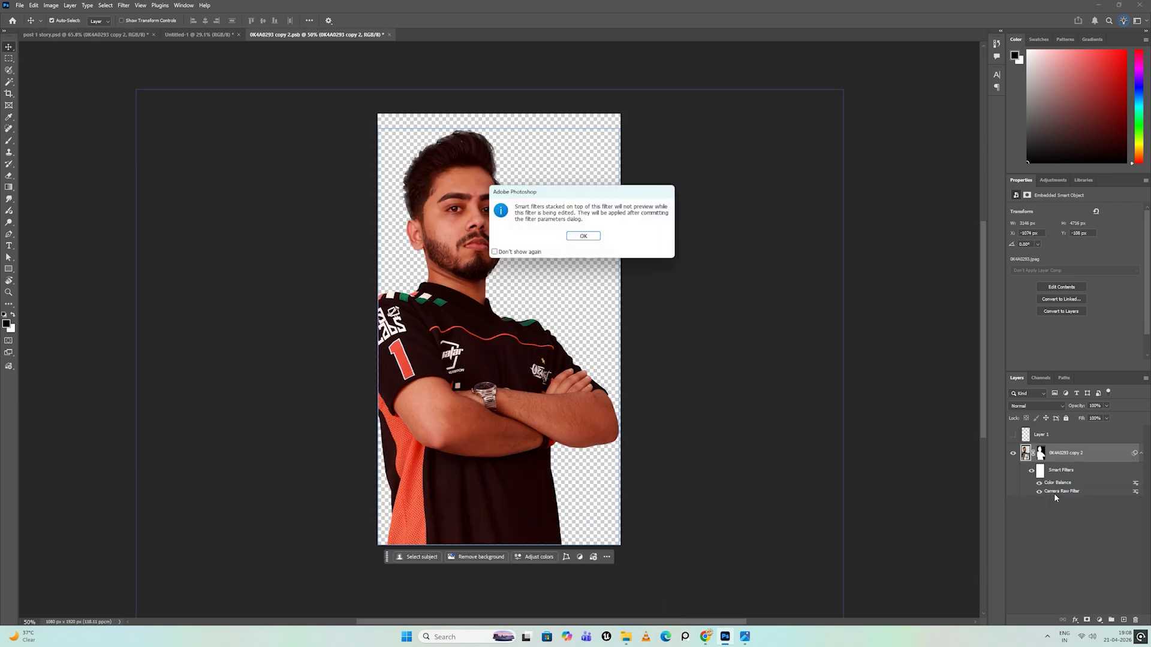
pyautogui.click(583, 236)
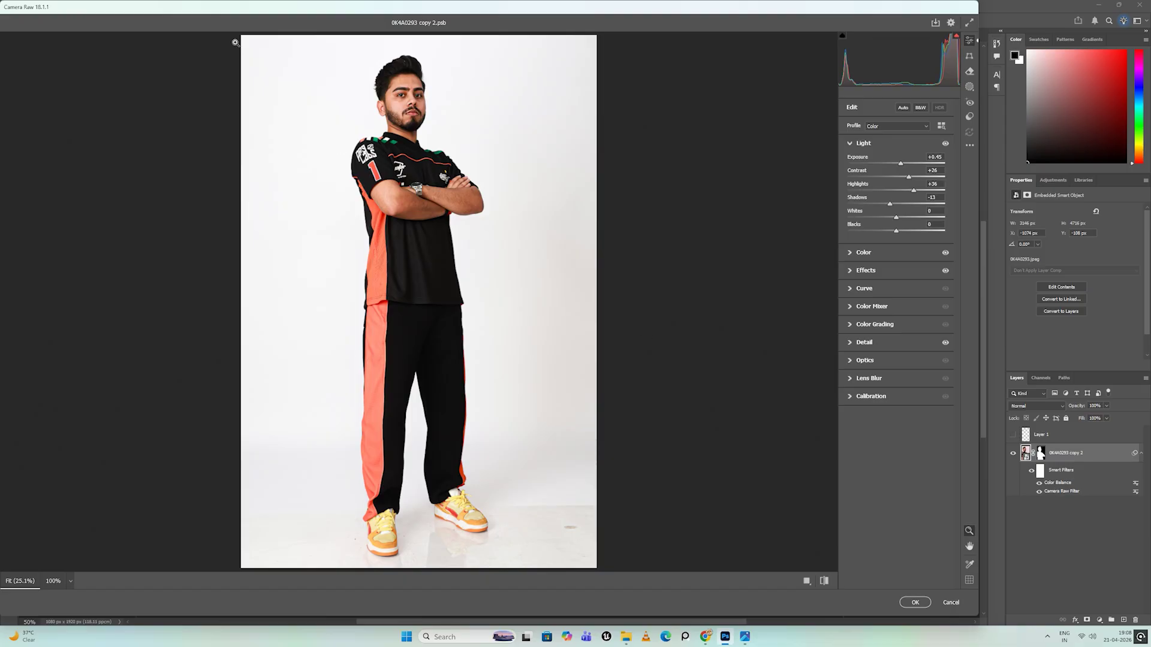
pyautogui.moveTo(384, 63); pyautogui.dragTo(493, 355)
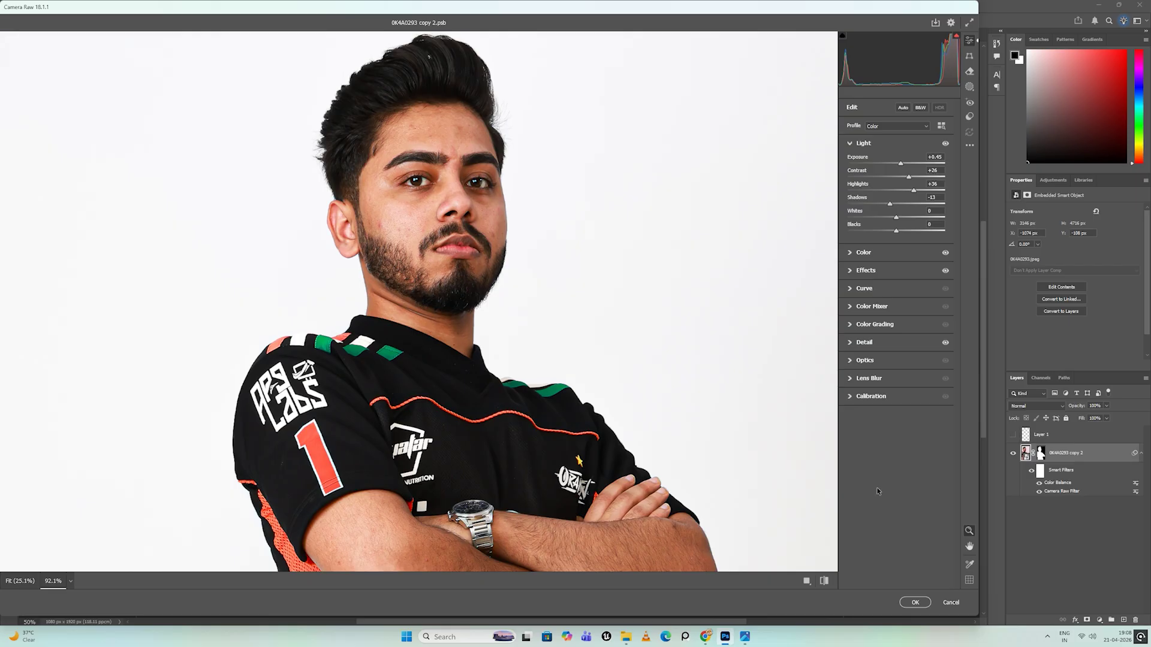
pyautogui.press('y')
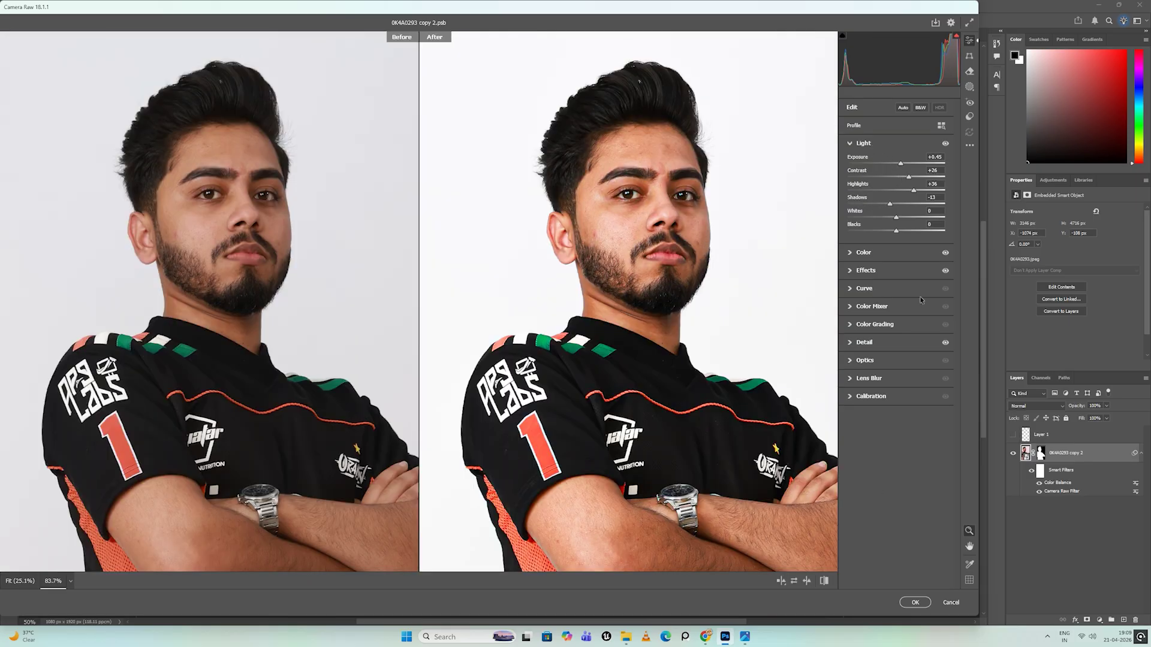
# Examine the Effects, Detail and Color Mixer settings of the Camera Raw filter
pyautogui.click(892, 274)
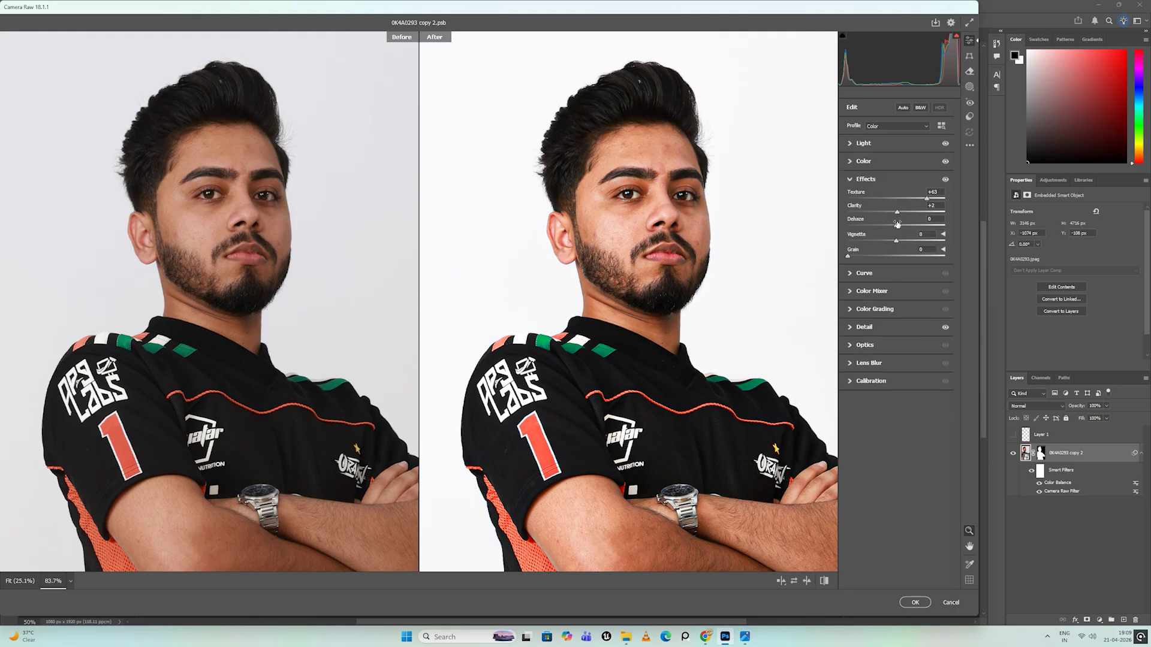
pyautogui.click(874, 323)
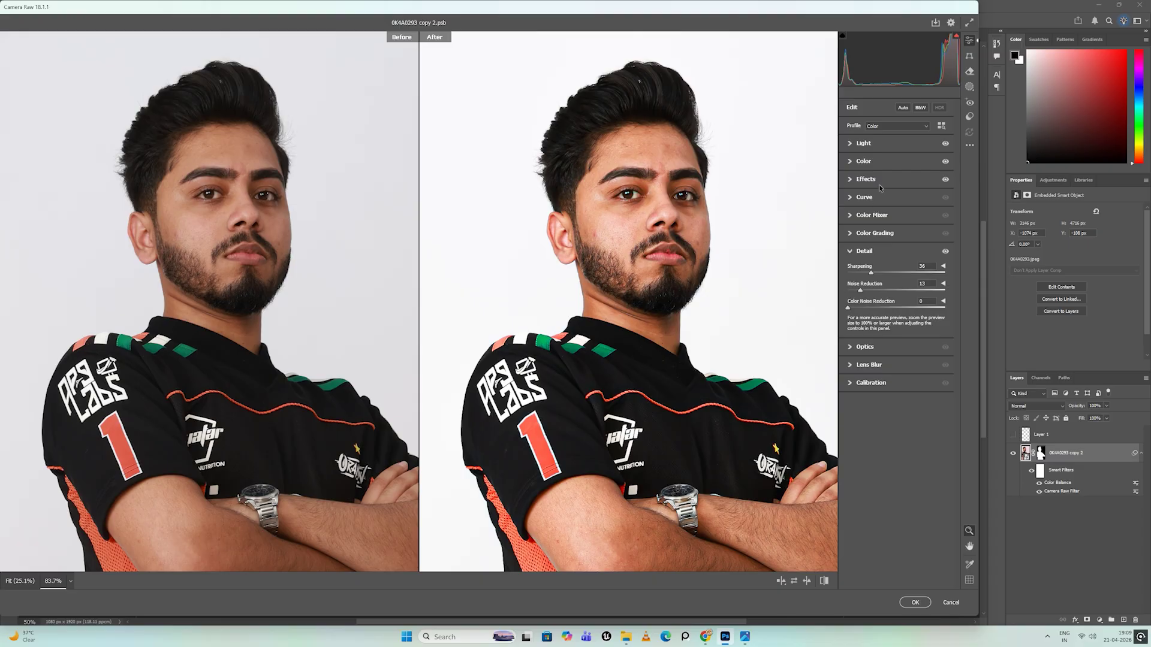
pyautogui.click(873, 216)
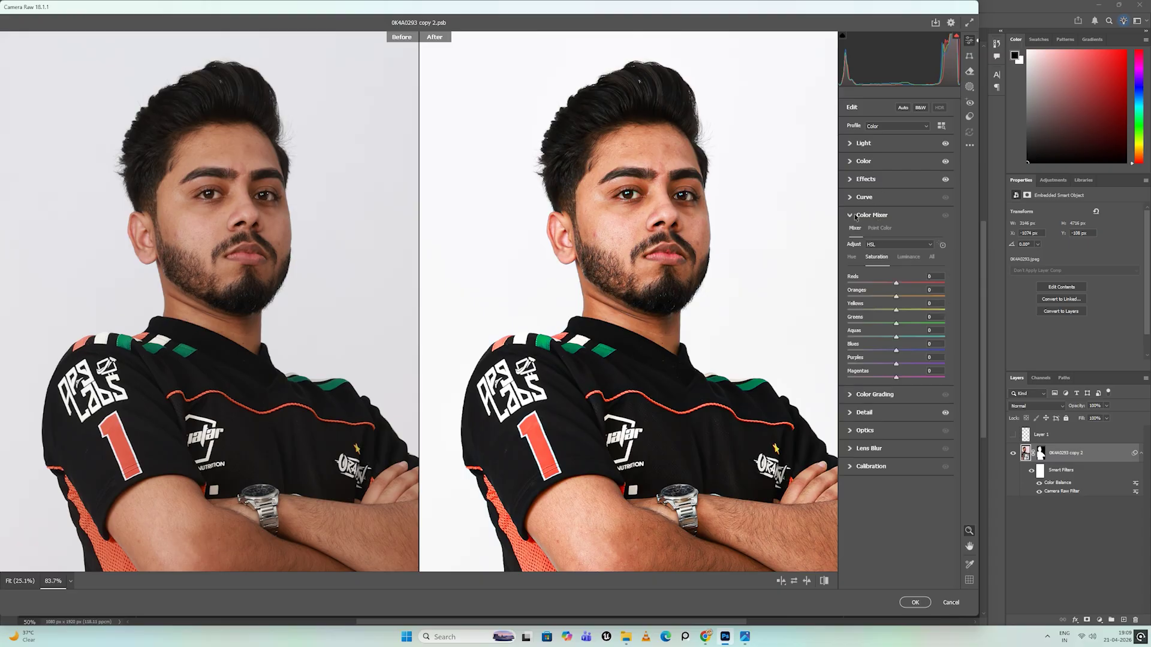
pyautogui.click(857, 217)
pyautogui.click(878, 252)
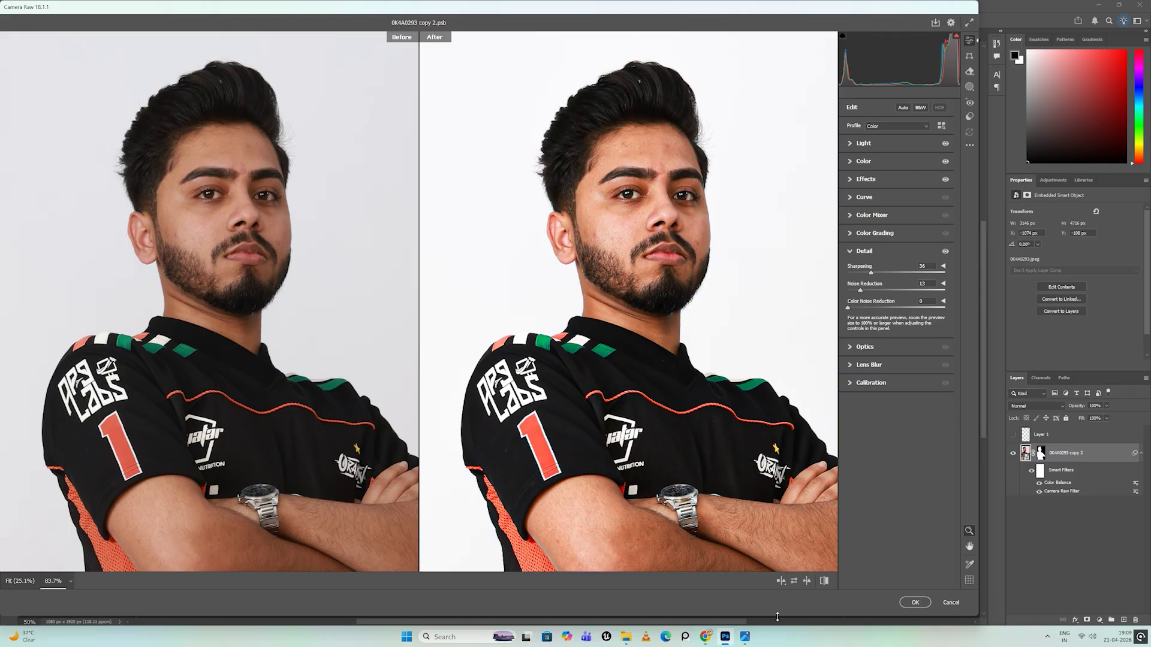
# Cycle through the Camera Raw before/after views and accept the existing filter settings
pyautogui.click(824, 581)
pyautogui.click(824, 581)
pyautogui.click(824, 581)
pyautogui.click(824, 580)
pyautogui.click(926, 601)
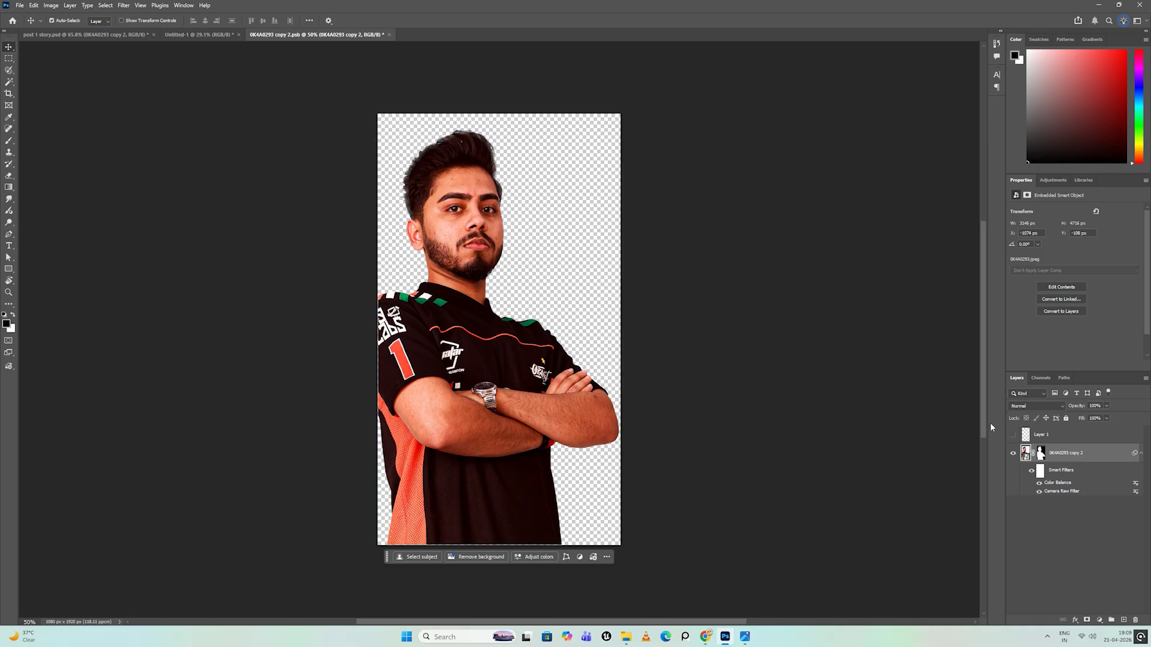
# Review the Color Balance smart filter's settings for the shadows, highlights and midtones of the player layer
pyautogui.doubleClick(1055, 483)
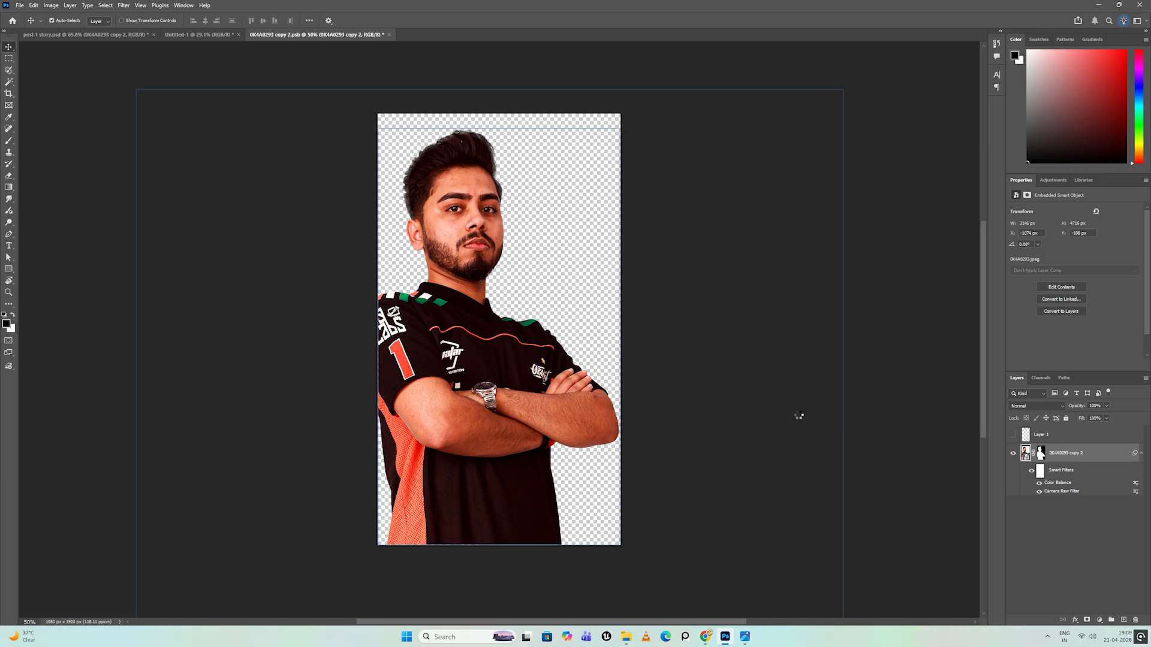
pyautogui.click(731, 363)
pyautogui.click(807, 364)
pyautogui.click(770, 364)
pyautogui.click(732, 365)
pyautogui.click(863, 380)
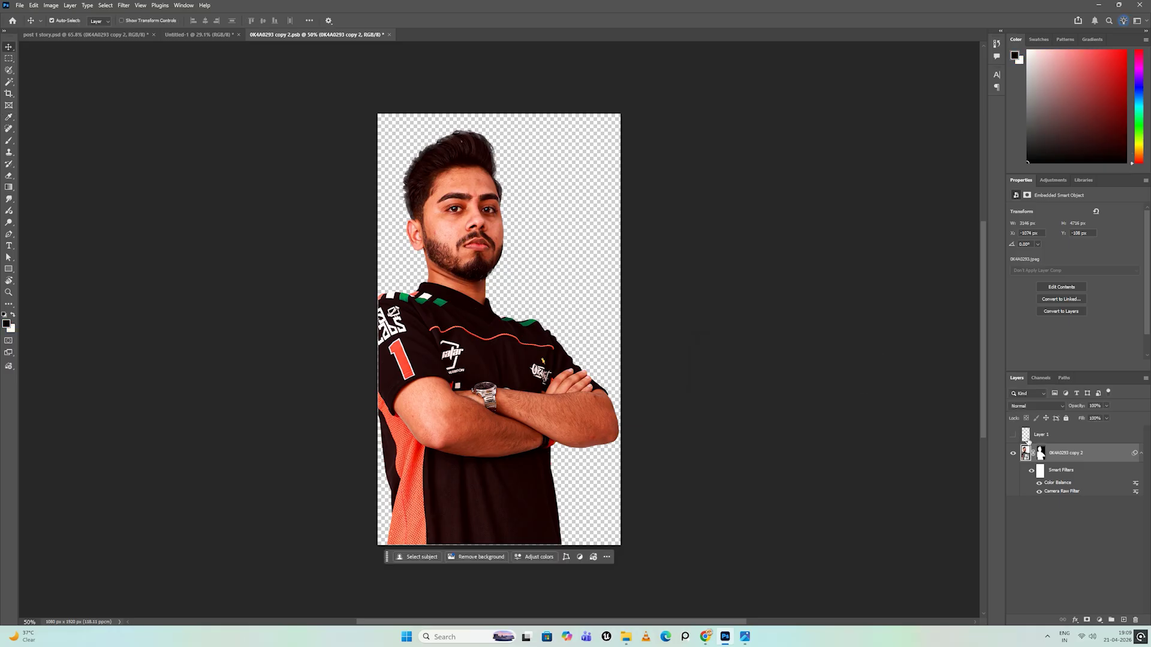
# Hide Layer 1 and add a new layer above the player cut-out for spot healing the face
pyautogui.moveTo(466, 195); pyautogui.dragTo(560, 317)
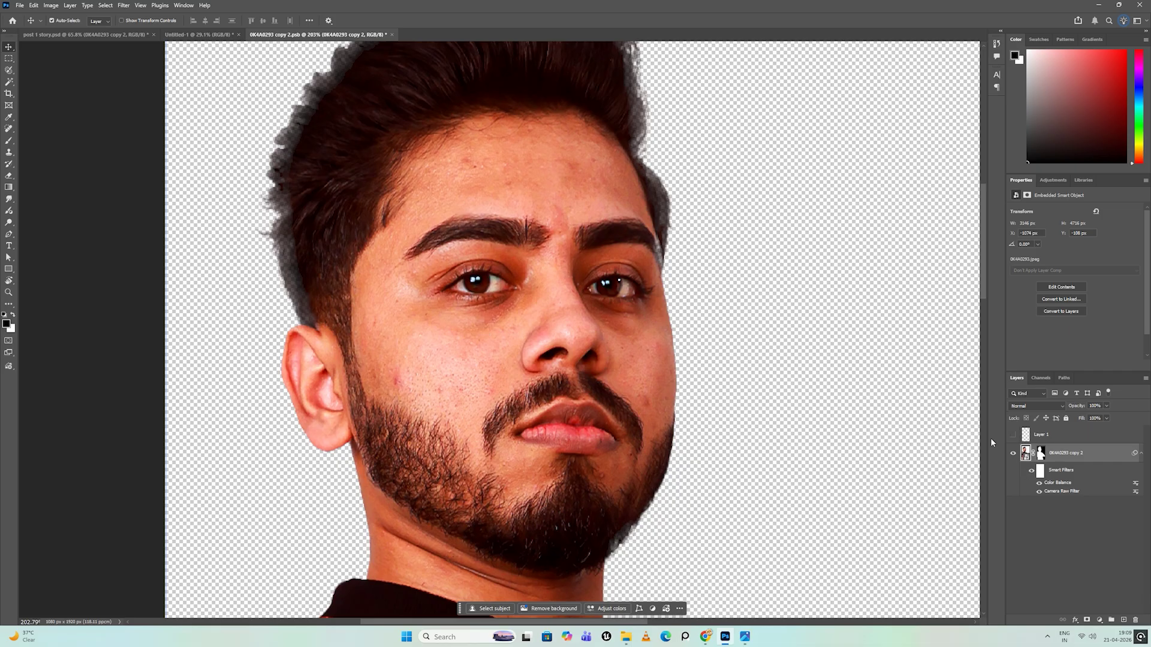
pyautogui.press('j')
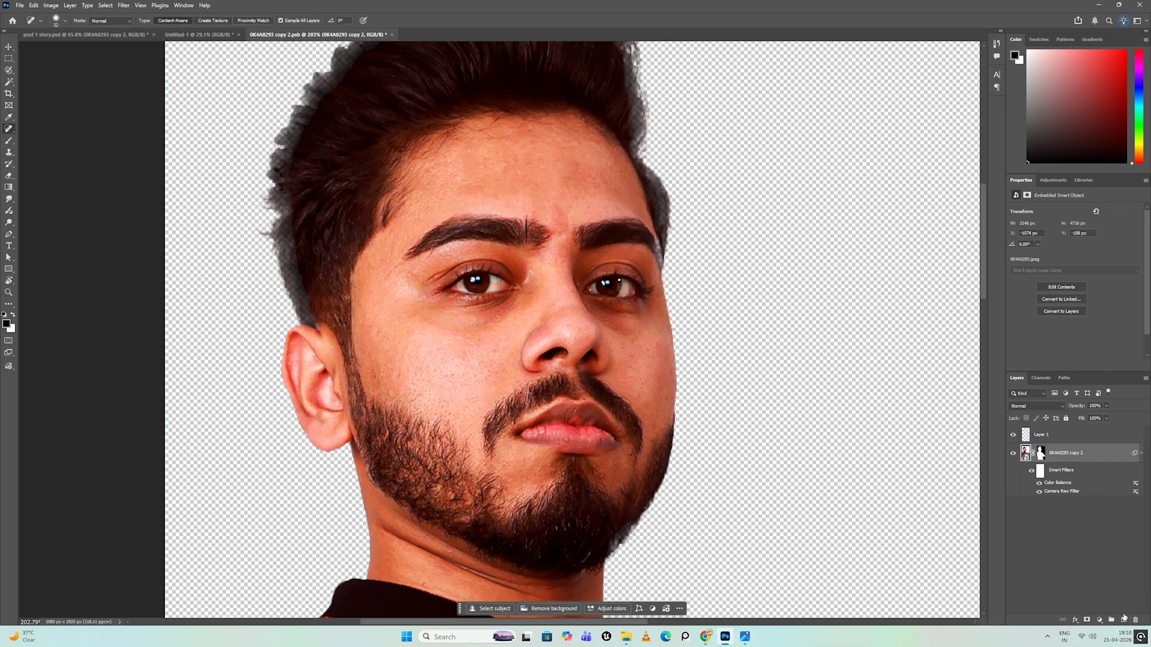
pyautogui.click(1013, 435)
pyautogui.click(1123, 620)
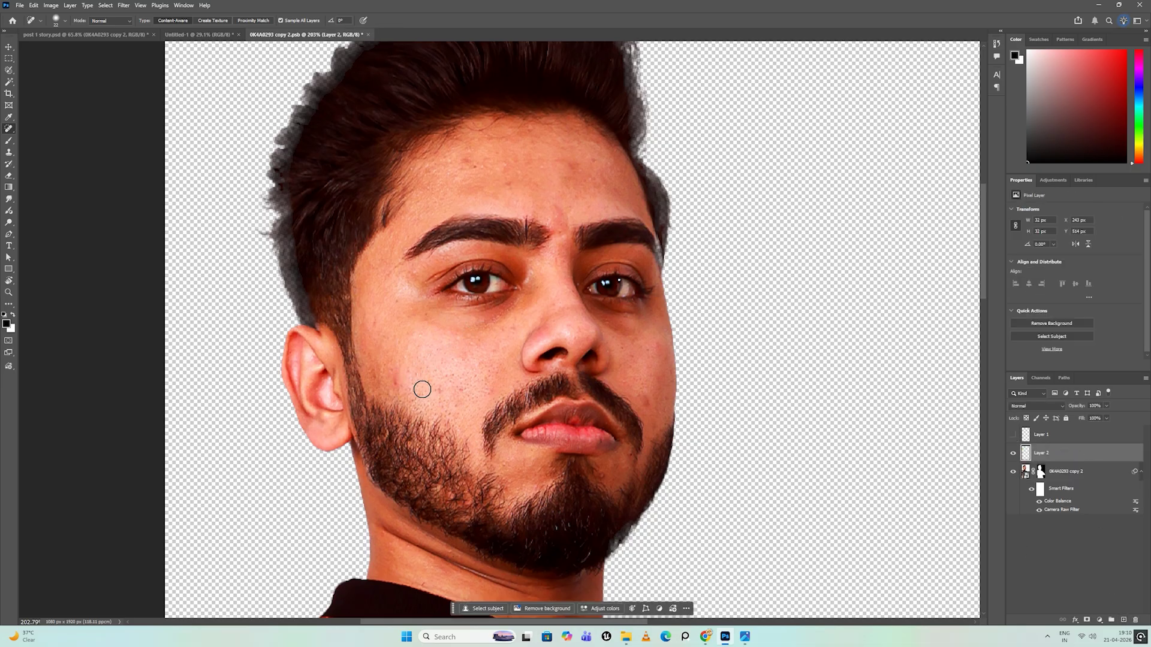
# Heal the blemishes on the player's cheek and forehead with the Spot Healing Brush on the new layer
pyautogui.click(400, 385)
pyautogui.click(442, 382)
pyautogui.click(468, 390)
pyautogui.click(497, 390)
pyautogui.click(464, 359)
pyautogui.click(462, 166)
pyautogui.click(471, 166)
# Hide Layer 2, show the retouching on Layer 1, save the smart object and switch to the post 1 story document
pyautogui.click(1014, 453)
pyautogui.click(1013, 435)
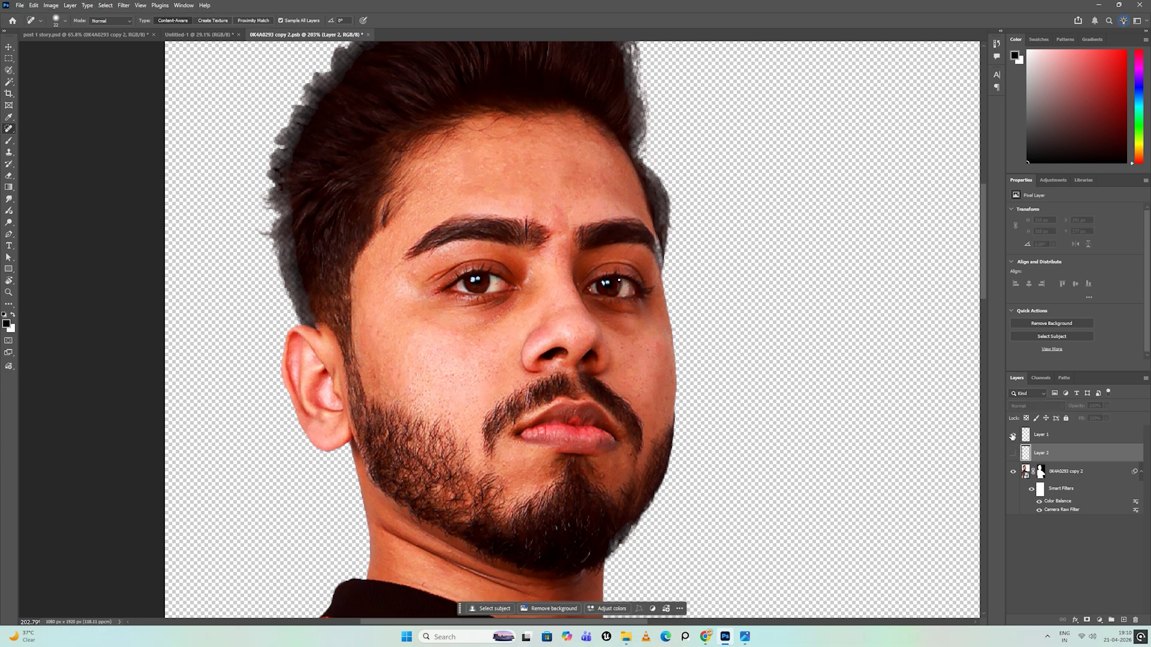
pyautogui.scroll(-3, 525, 210)
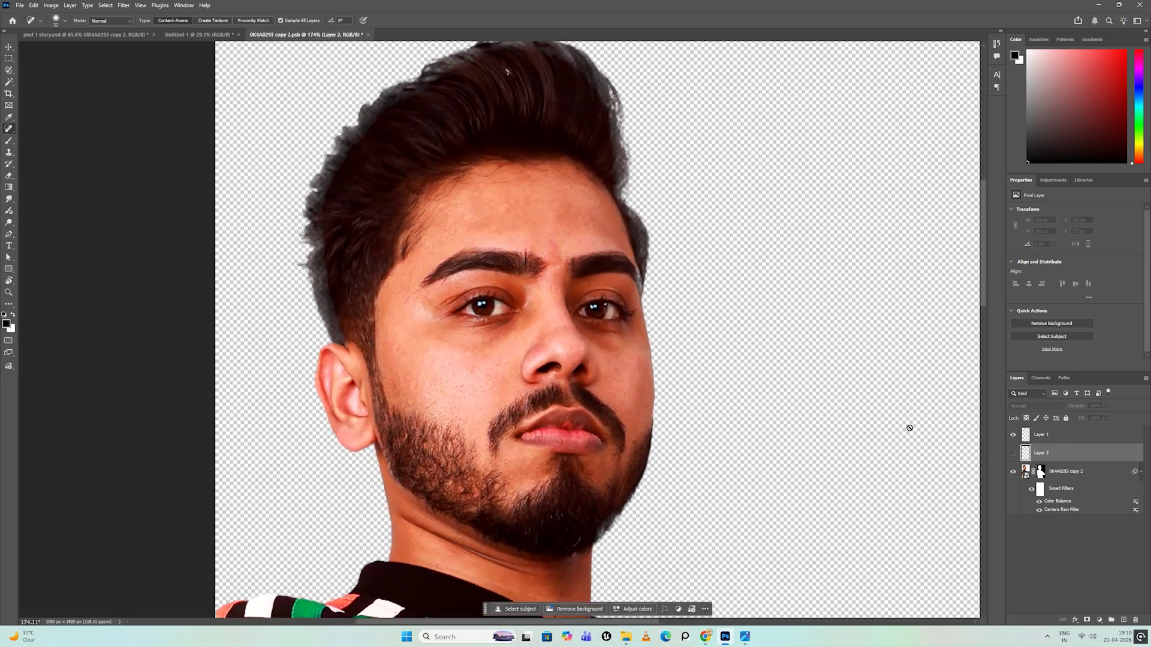
pyautogui.hotkey('ctrl', 's')
pyautogui.hotkey('ctrl', 'Tab')
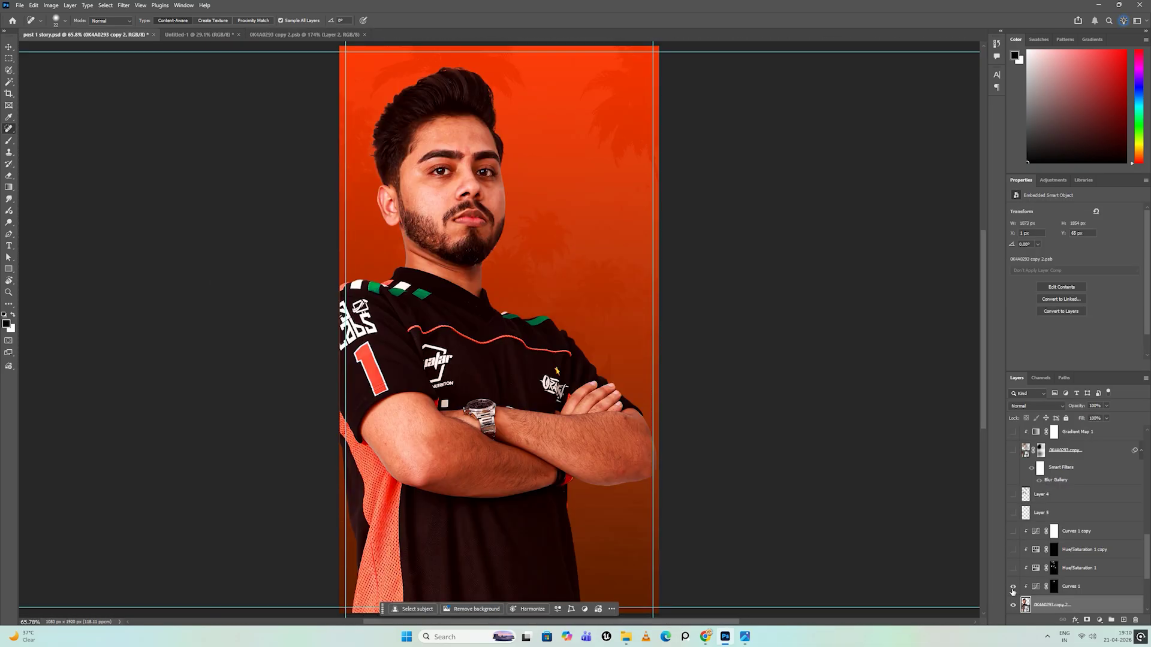
# Show the Curves 1 adjustment on the player and compare the face with it on and off and with its mask disabled
pyautogui.click(1013, 589)
pyautogui.scroll(7, 476, 90)
pyautogui.scroll(-3, 786, 404)
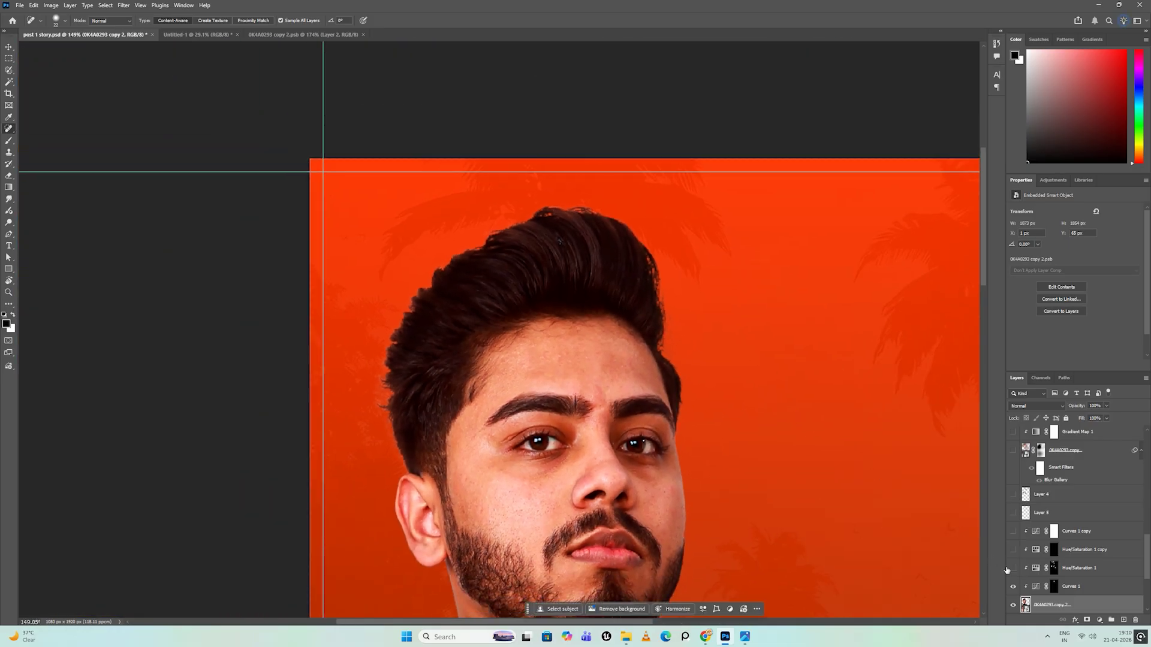
pyautogui.click(1013, 587)
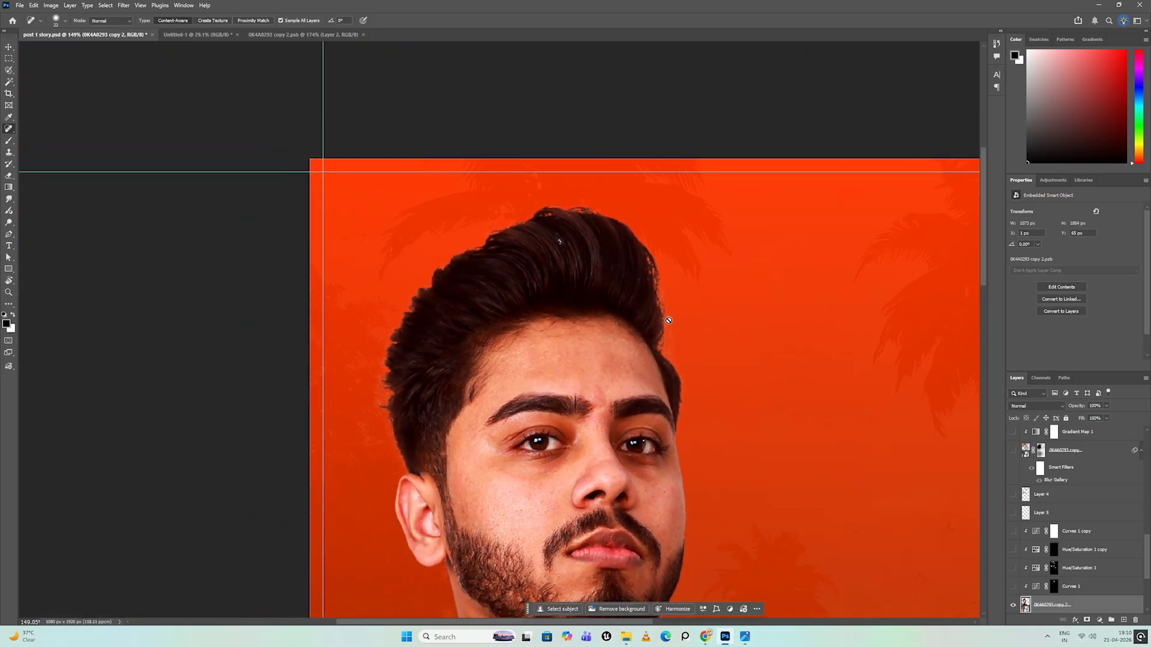
pyautogui.click(1013, 588)
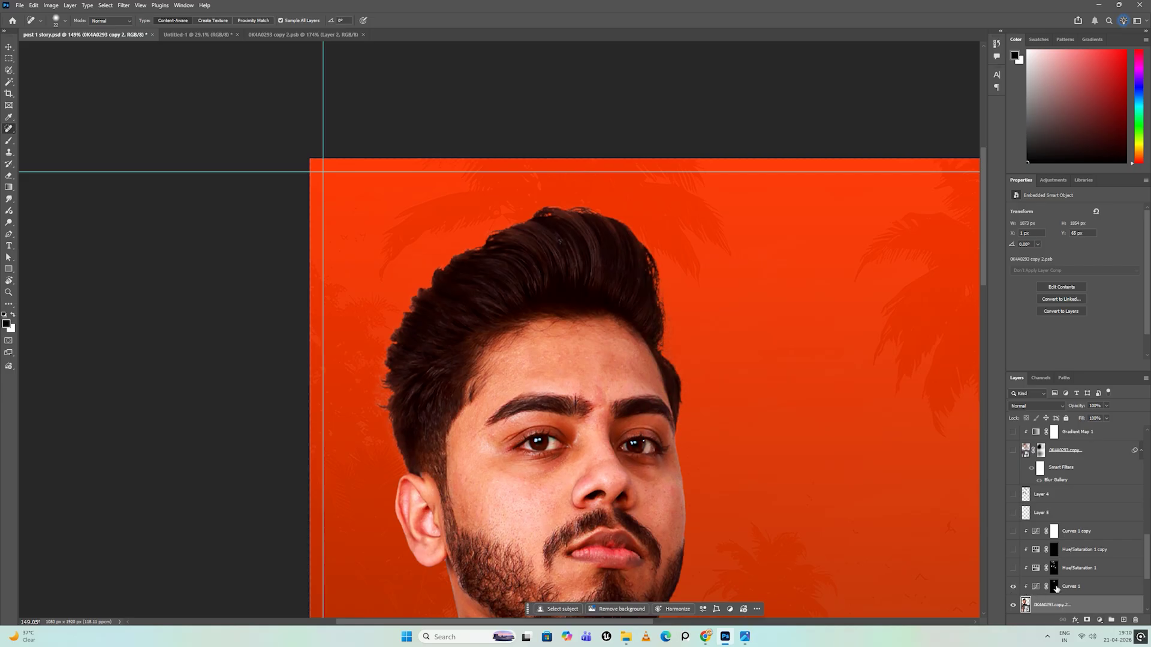
pyautogui.keyDown('shift'); pyautogui.click(1055, 587); pyautogui.keyUp('shift')
pyautogui.keyDown('shift'); pyautogui.click(1055, 588); pyautogui.keyUp('shift')
pyautogui.keyDown('shift'); pyautogui.click(1055, 587); pyautogui.keyUp('shift')
pyautogui.keyDown('shift'); pyautogui.click(1055, 588); pyautogui.keyUp('shift')
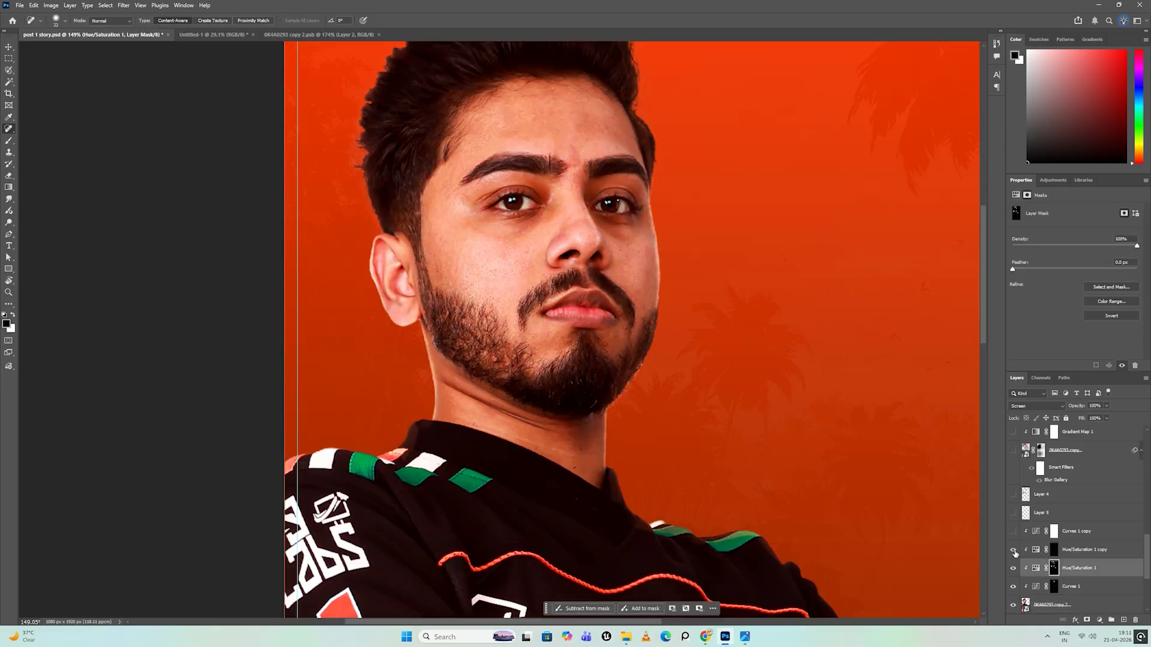
# Show the Hue/Saturation 1 copy adjustment, open its properties and compare the player with it on and off
pyautogui.click(1014, 551)
pyautogui.click(1013, 551)
pyautogui.click(1013, 551)
pyautogui.click(1013, 551)
pyautogui.click(1013, 551)
pyautogui.click(1032, 555)
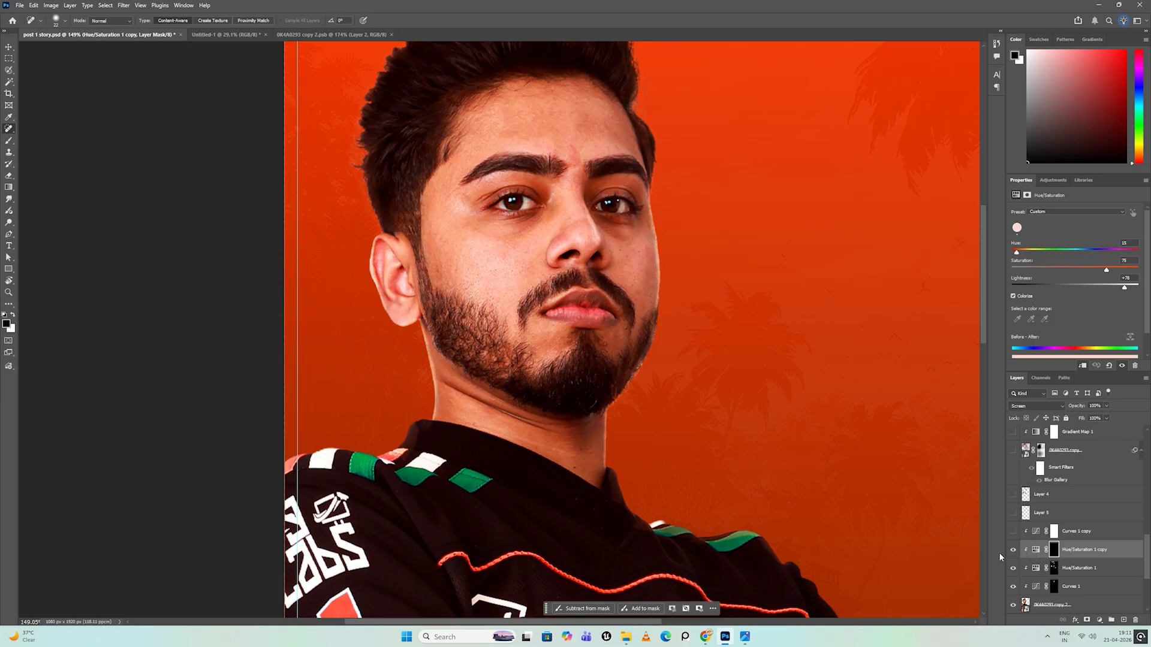
pyautogui.click(1013, 550)
pyautogui.click(1013, 549)
pyautogui.click(1013, 549)
pyautogui.click(1013, 550)
pyautogui.click(1013, 550)
pyautogui.click(1013, 549)
pyautogui.click(1013, 550)
pyautogui.click(1013, 549)
# Examine the effect of Hue/Saturation 1 copy on the face close up and on the whole poster
pyautogui.moveTo(789, 458); pyautogui.dragTo(760, 454)
pyautogui.moveTo(689, 336); pyautogui.dragTo(761, 460)
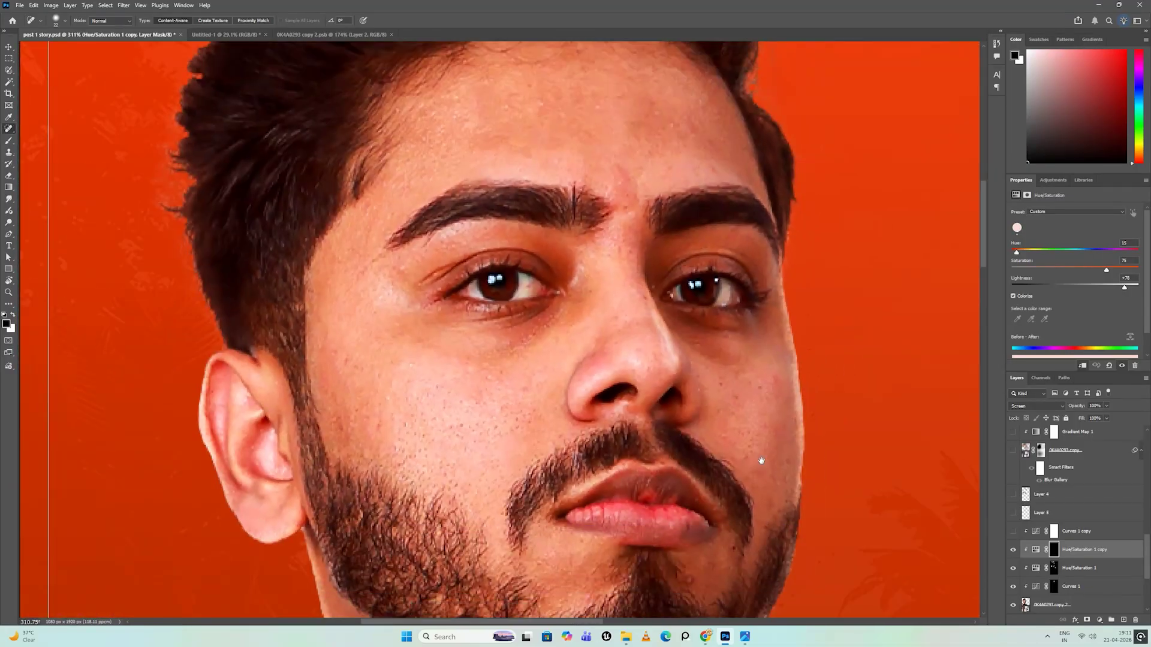
pyautogui.moveTo(842, 509); pyautogui.dragTo(819, 473)
pyautogui.click(1013, 552)
pyautogui.moveTo(918, 537); pyautogui.dragTo(796, 423)
pyautogui.moveTo(795, 422); pyautogui.dragTo(784, 463)
pyautogui.moveTo(786, 462); pyautogui.dragTo(631, 320)
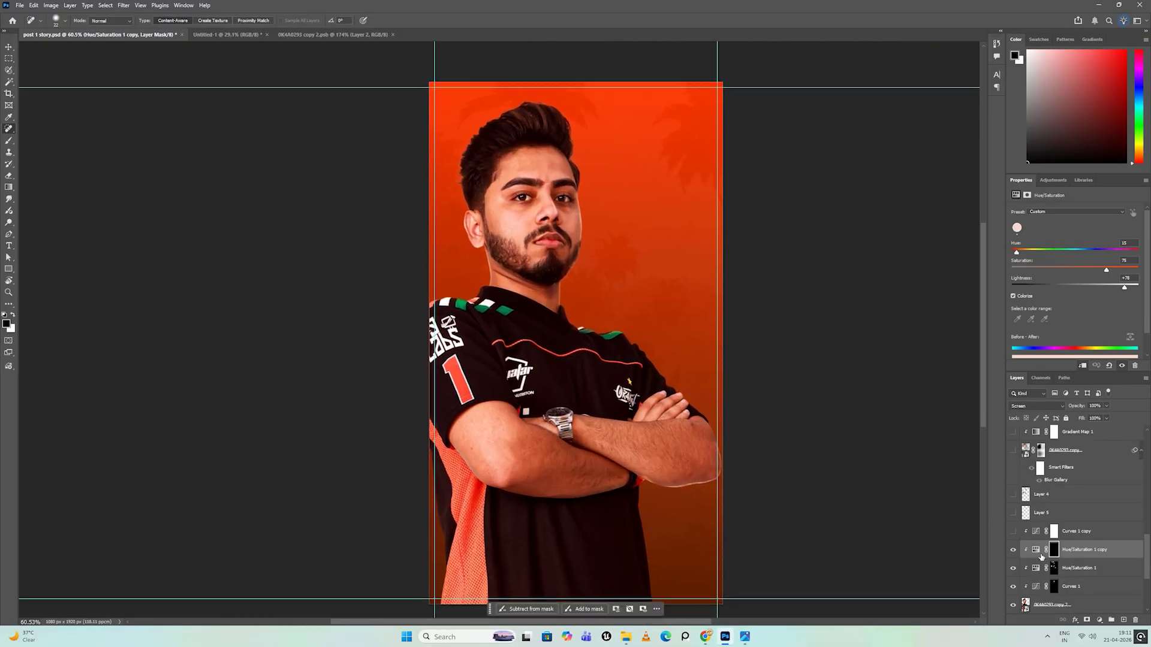
pyautogui.click(1011, 551)
pyautogui.click(1011, 551)
# Show the Curves 1 copy adjustment above the Hue/Saturation layers and compare the player with and without it
pyautogui.click(1011, 532)
pyautogui.click(1011, 532)
pyautogui.click(1013, 532)
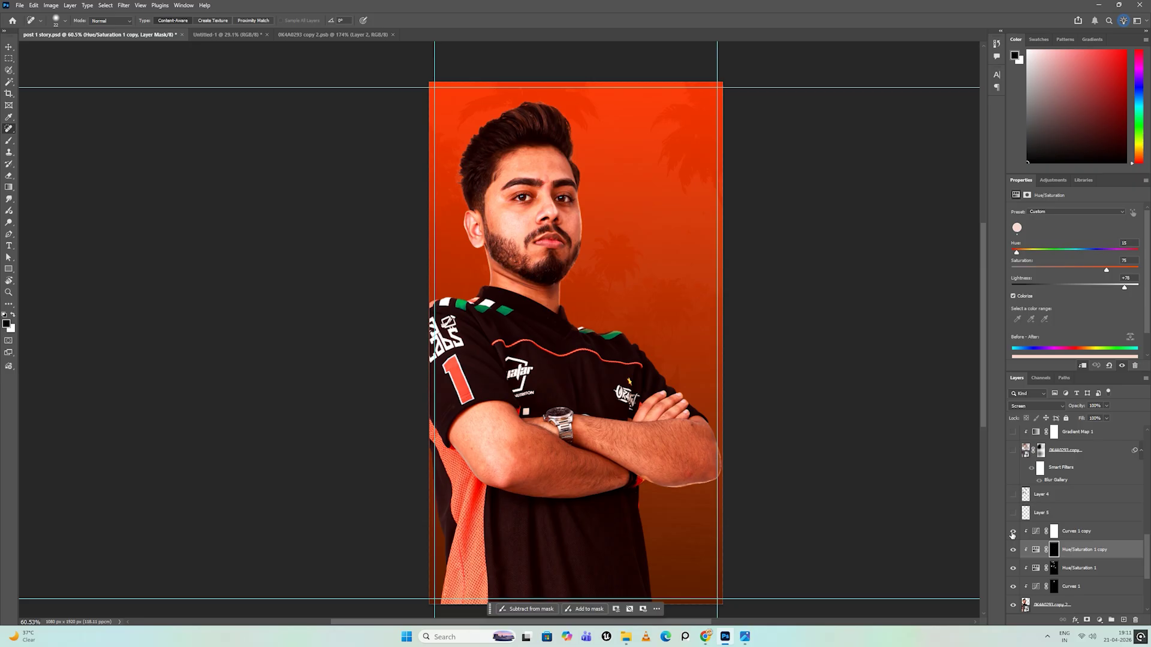
pyautogui.click(1035, 539)
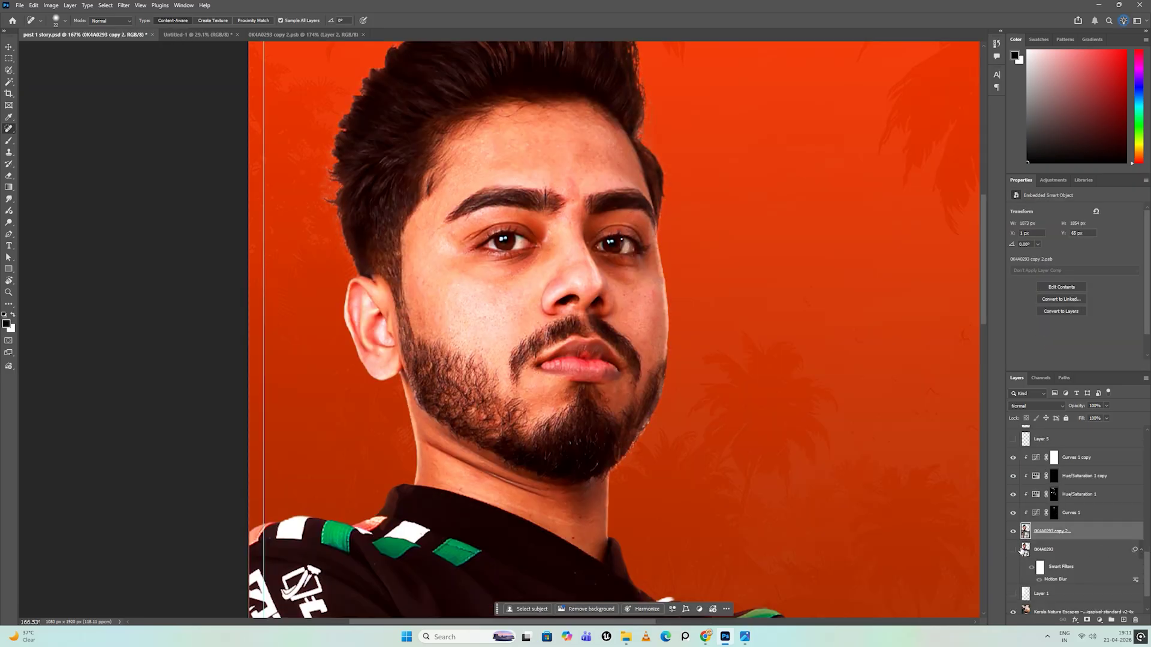
# Show the motion-blurred 0K4A0293 layer, check it with the sharp copy 2 hidden, restore that copy and open the Motion Blur settings
pyautogui.click(1013, 550)
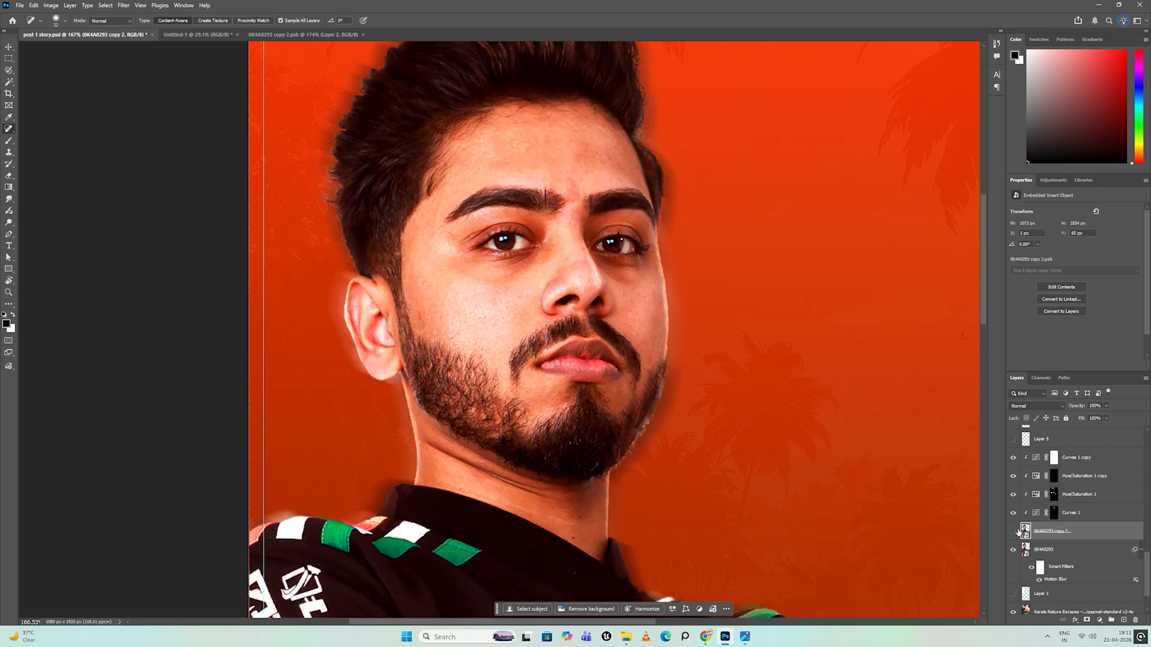
pyautogui.click(1014, 532)
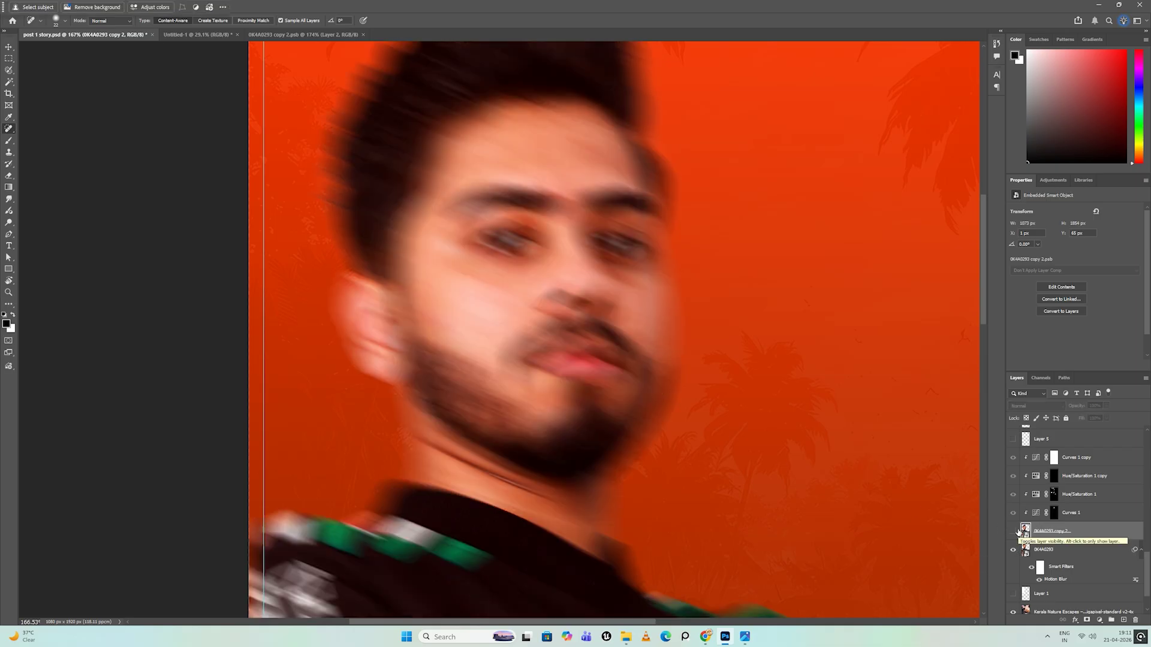
pyautogui.click(1014, 531)
pyautogui.doubleClick(1053, 579)
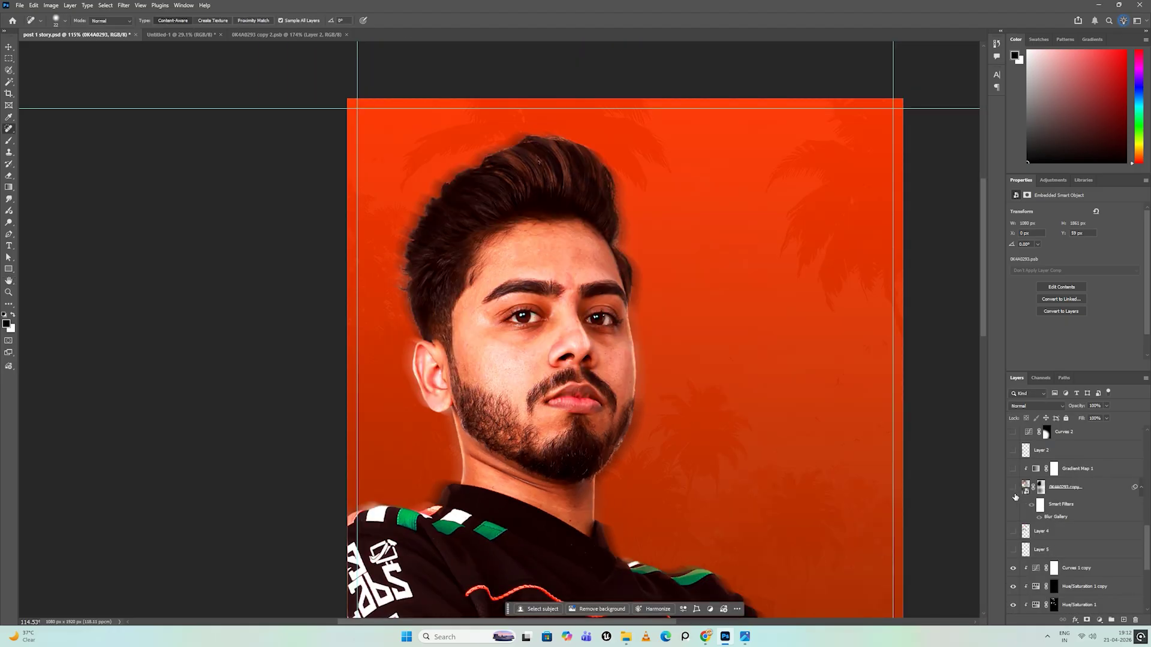
# Show the 0K4A0293 copy layer and open its Blur Gallery smart filter
pyautogui.click(1014, 488)
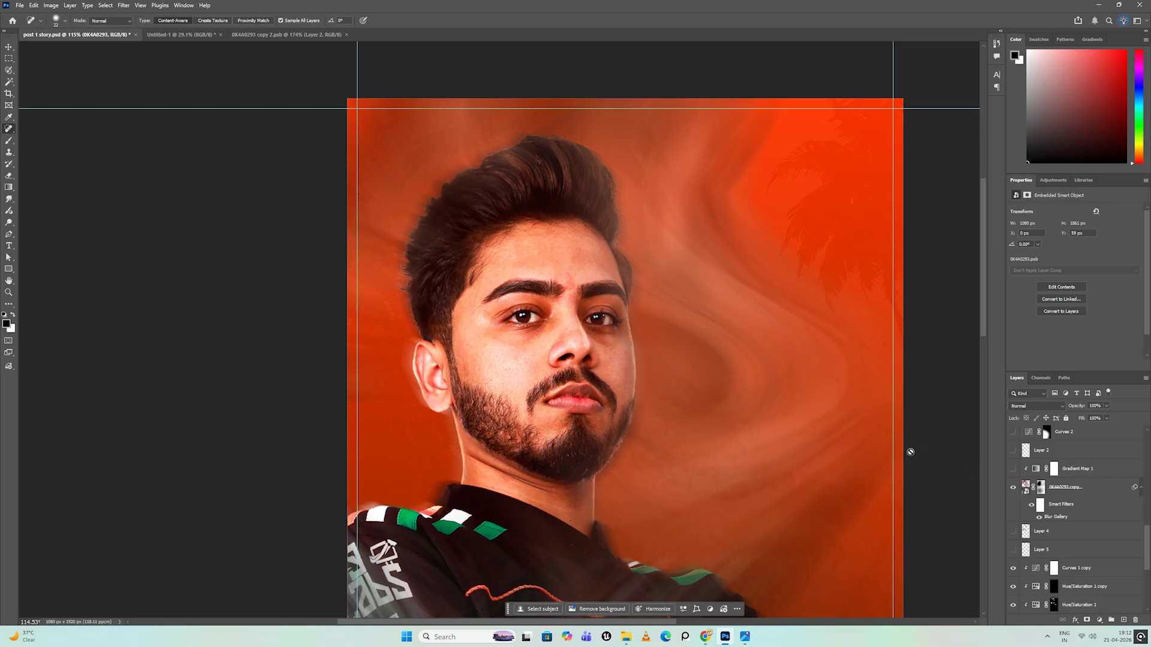
pyautogui.doubleClick(1055, 516)
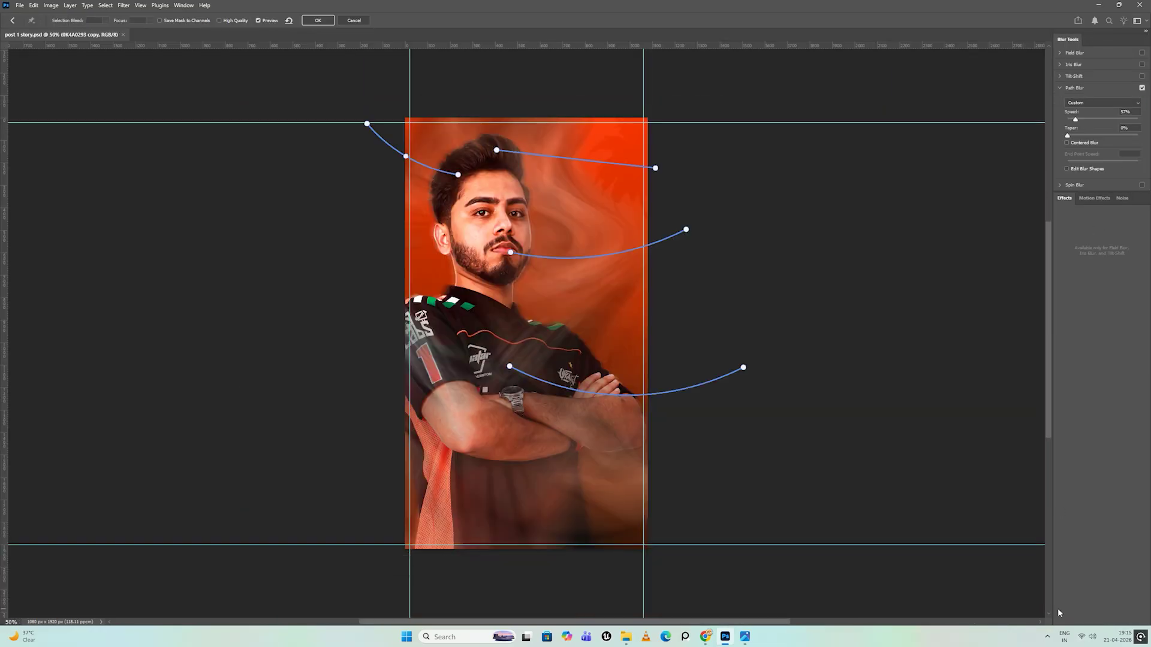
# Try a new end point position for the blur path starting at the player's mouth, and undo it
pyautogui.click(496, 149)
pyautogui.moveTo(687, 231); pyautogui.dragTo(666, 221)
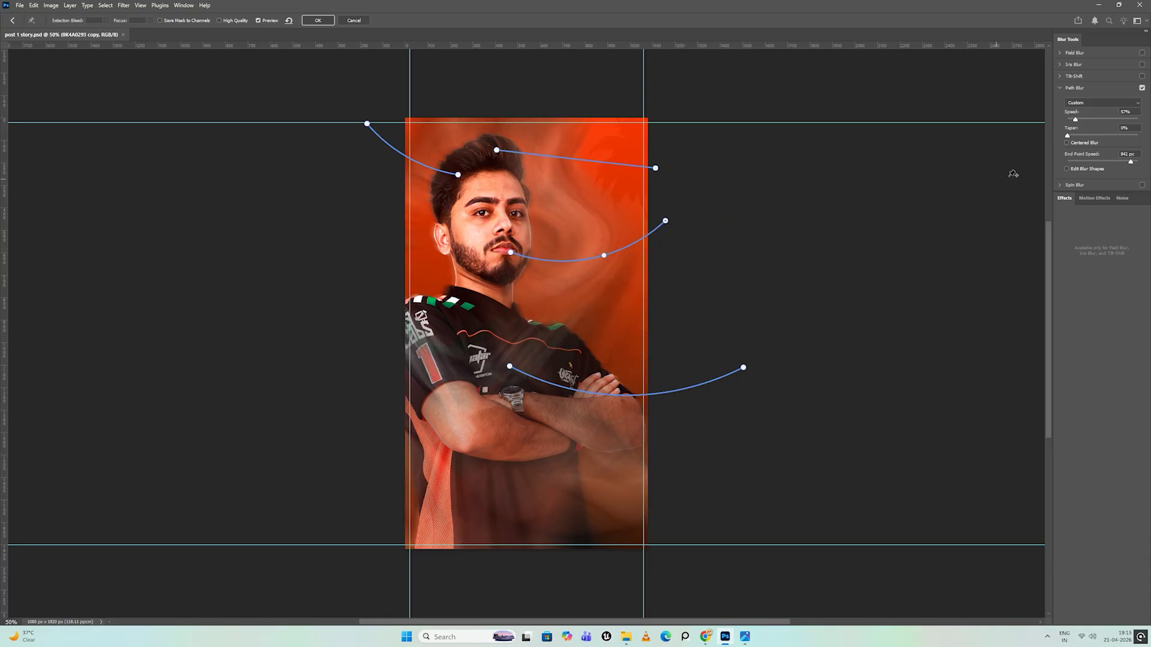
pyautogui.hotkey('ctrl', 'z')
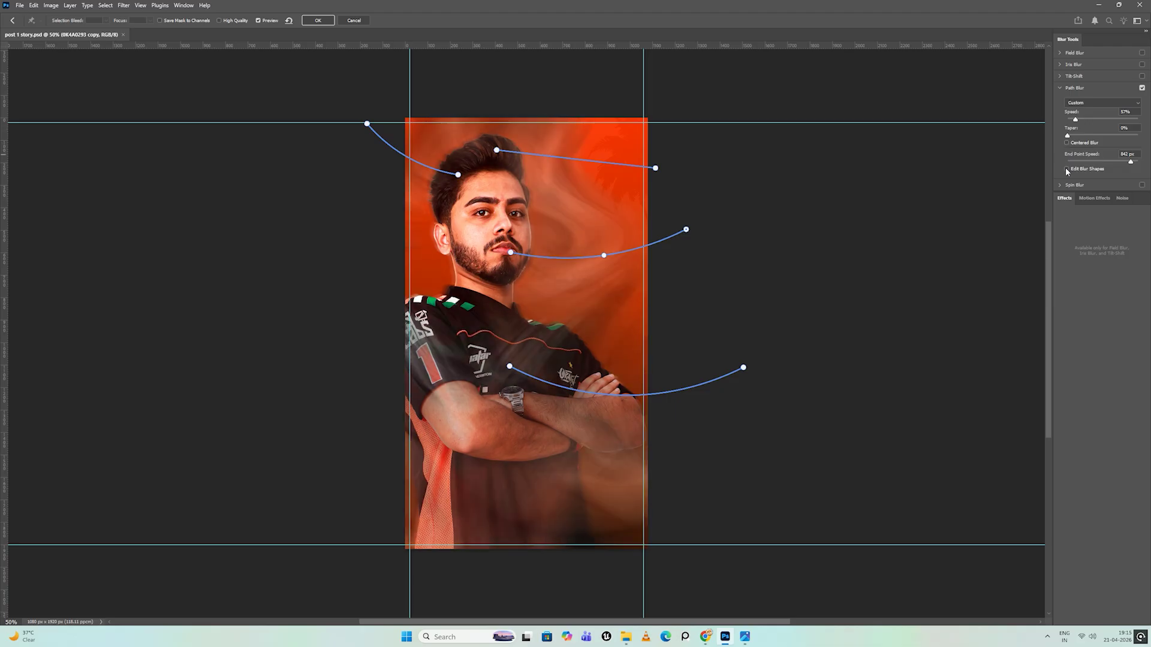
# Turn on Edit Blur Shapes, inspect the blur arrows of each path, and leave the Blur Gallery without applying changes
pyautogui.click(1067, 170)
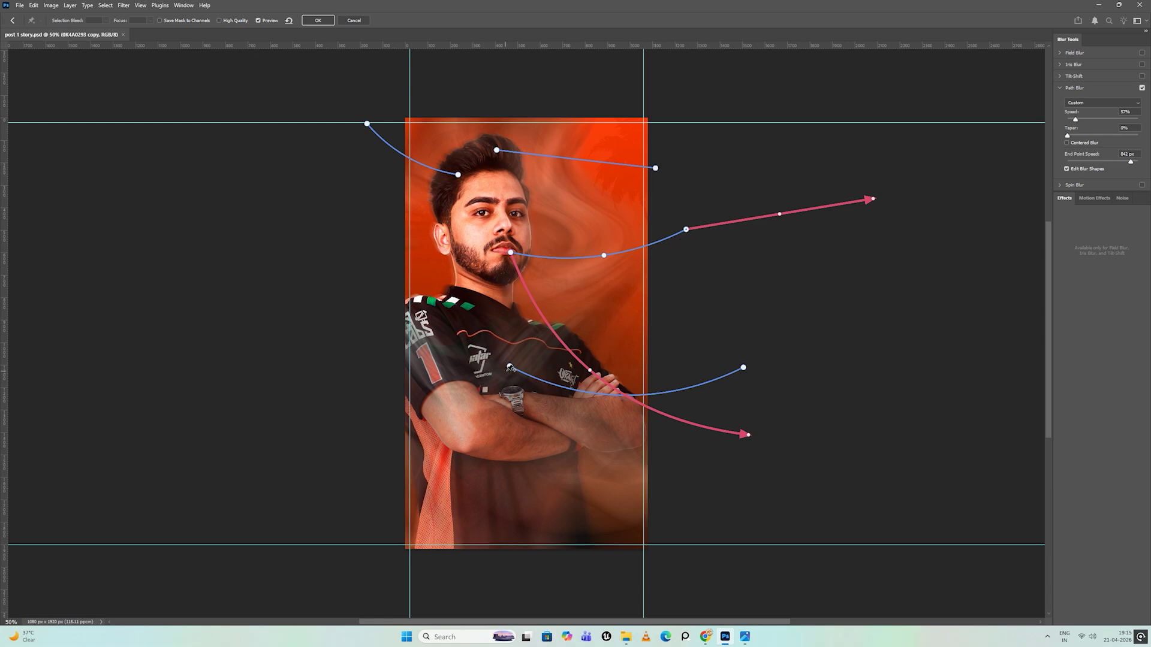
pyautogui.click(509, 368)
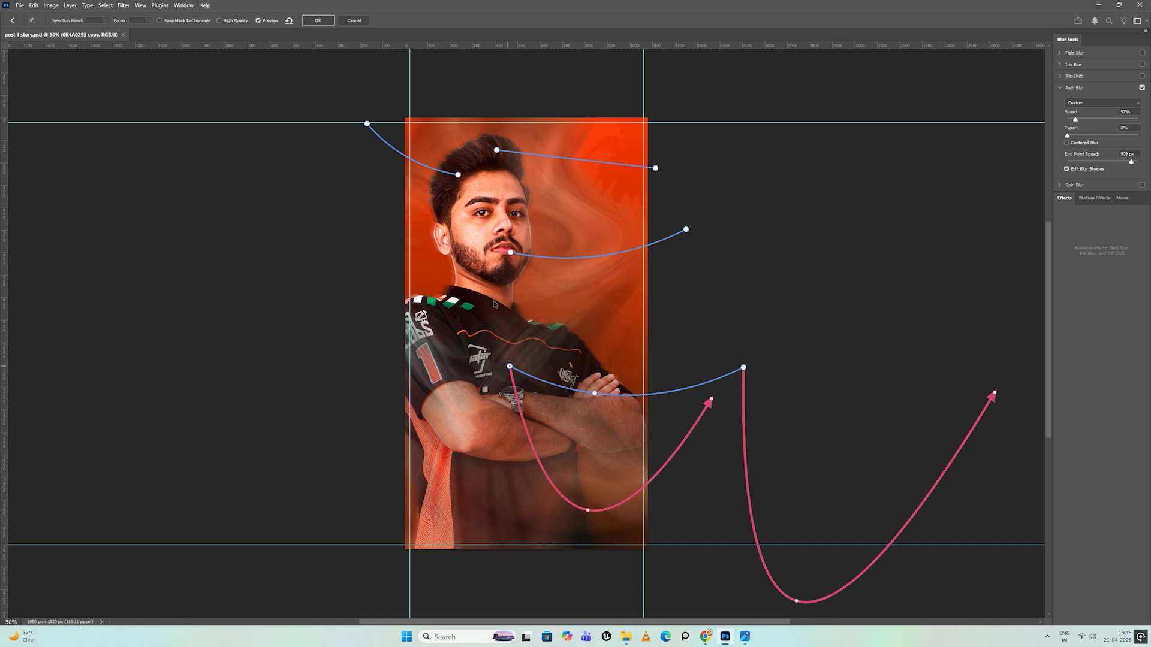
pyautogui.click(497, 151)
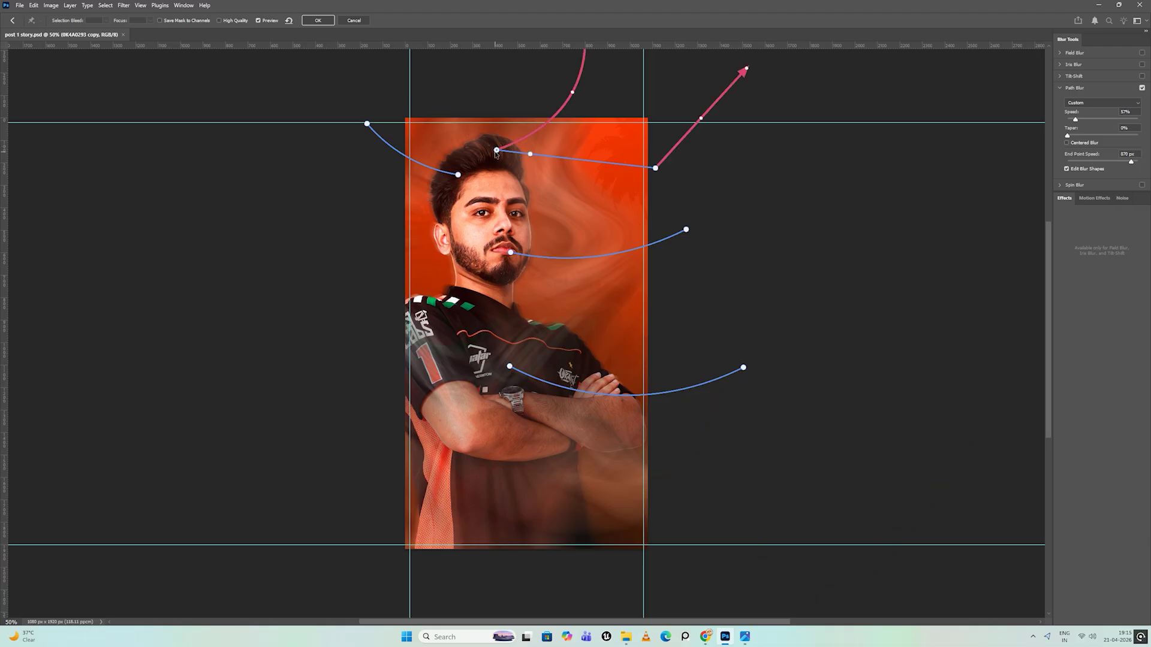
pyautogui.click(366, 124)
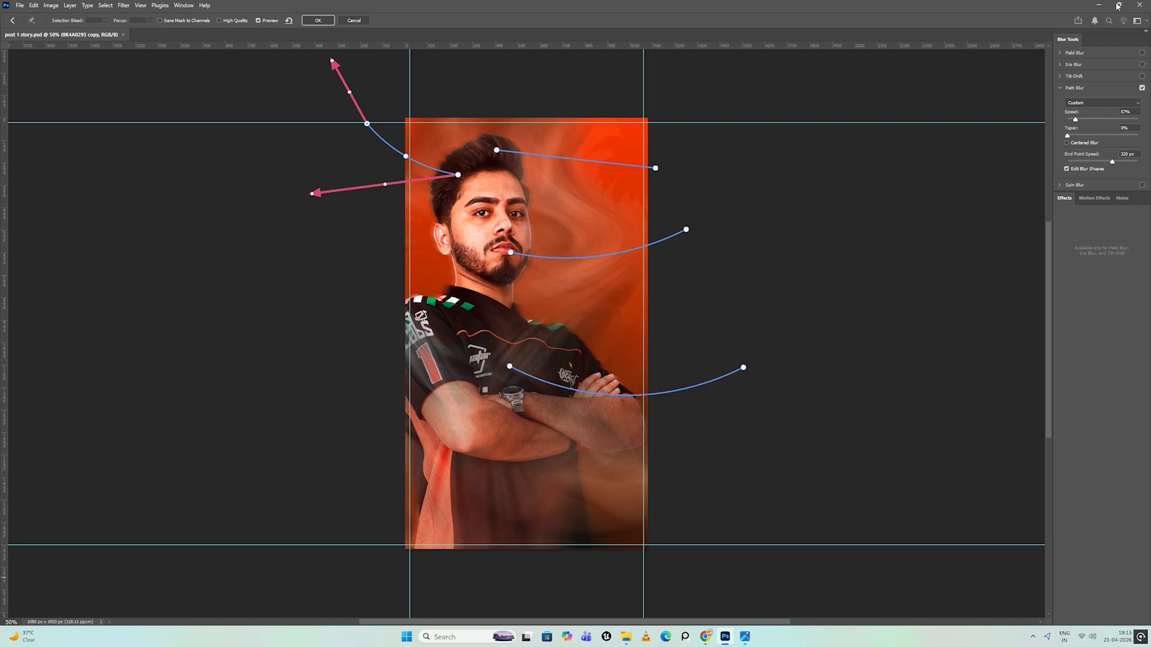
pyautogui.click(362, 22)
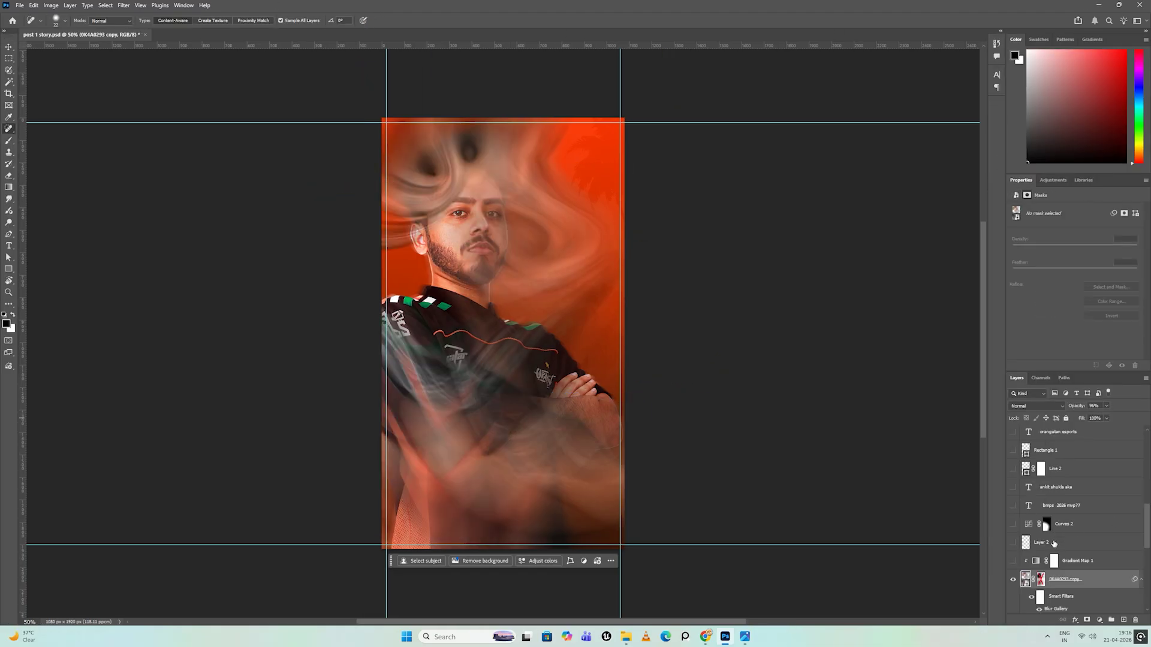
# Show the Gradient Map 1 adjustment over the blurred copy and inspect its gradient in the Gradient Editor without changing it
pyautogui.click(1012, 561)
pyautogui.click(1037, 563)
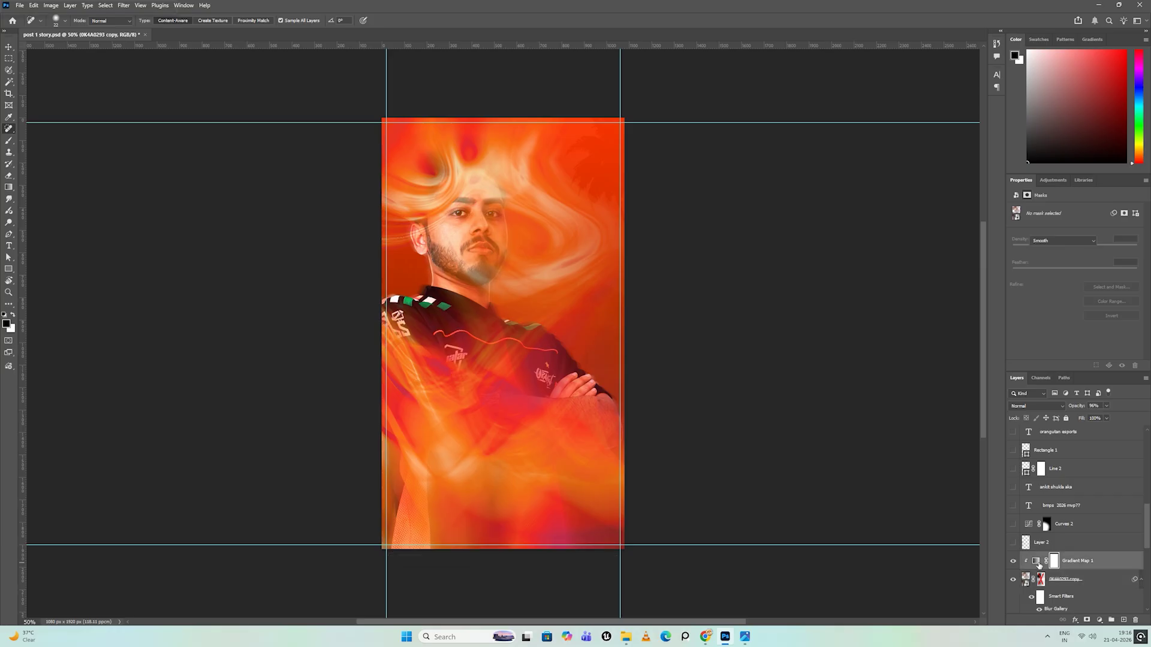
pyautogui.click(1071, 211)
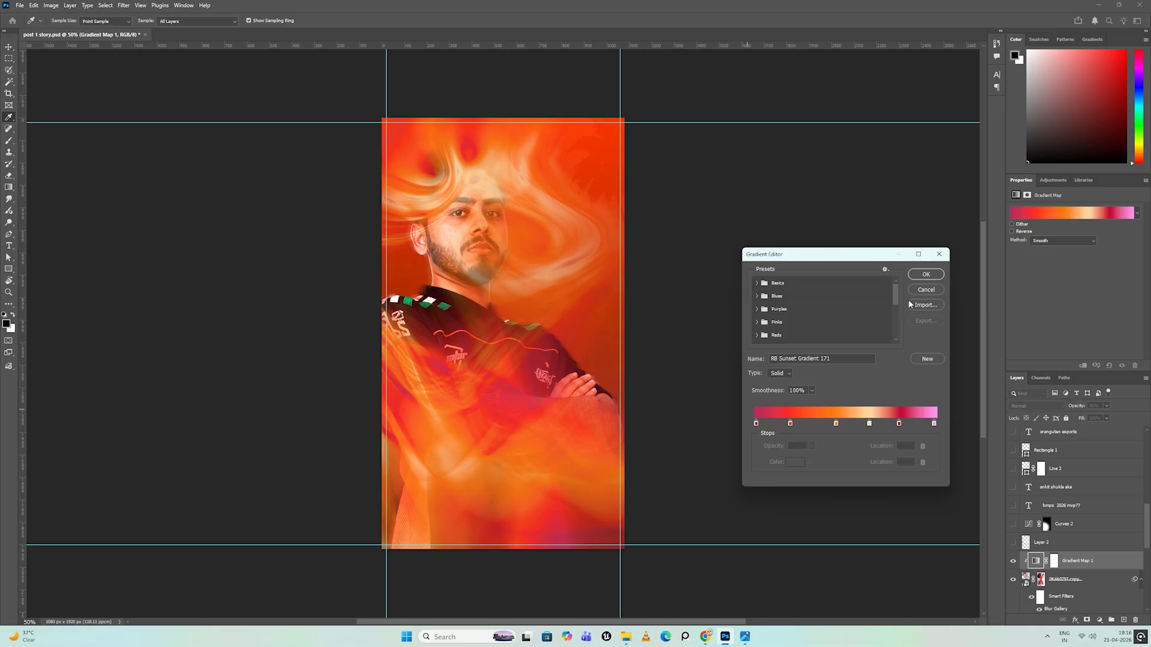
pyautogui.click(925, 291)
# Re-enable the layer mask on the 0K4A0293 copy to keep the swirl blur off the player's face
pyautogui.scroll(-1, 1040, 566)
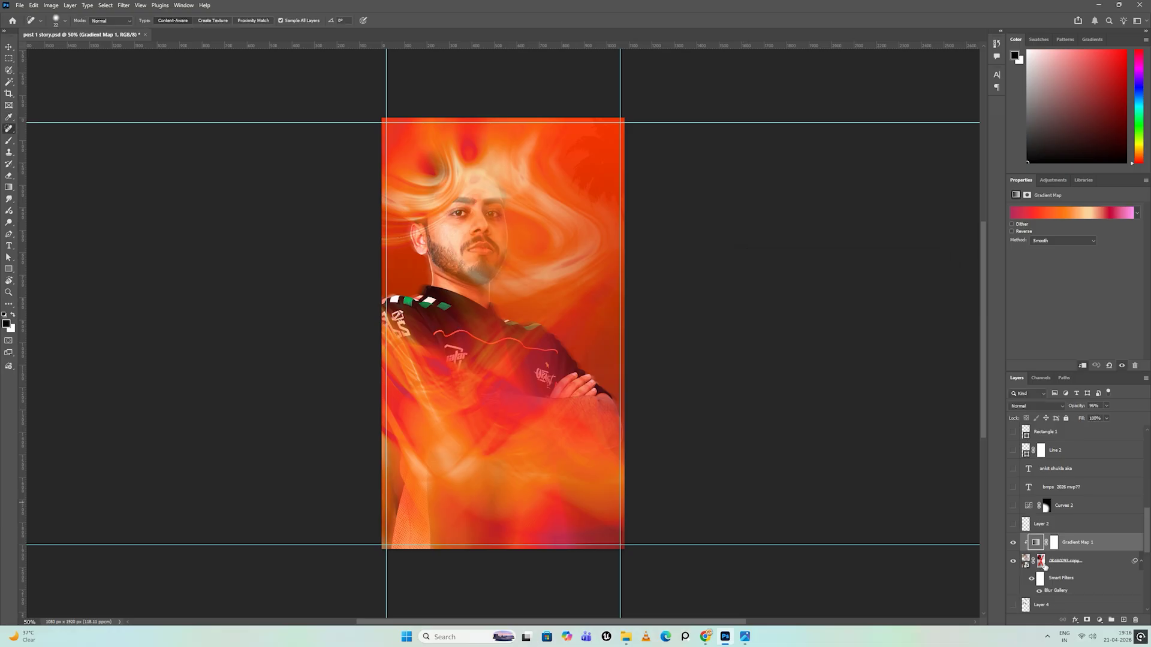
pyautogui.keyDown('shift'); pyautogui.click(1042, 563); pyautogui.keyUp('shift')
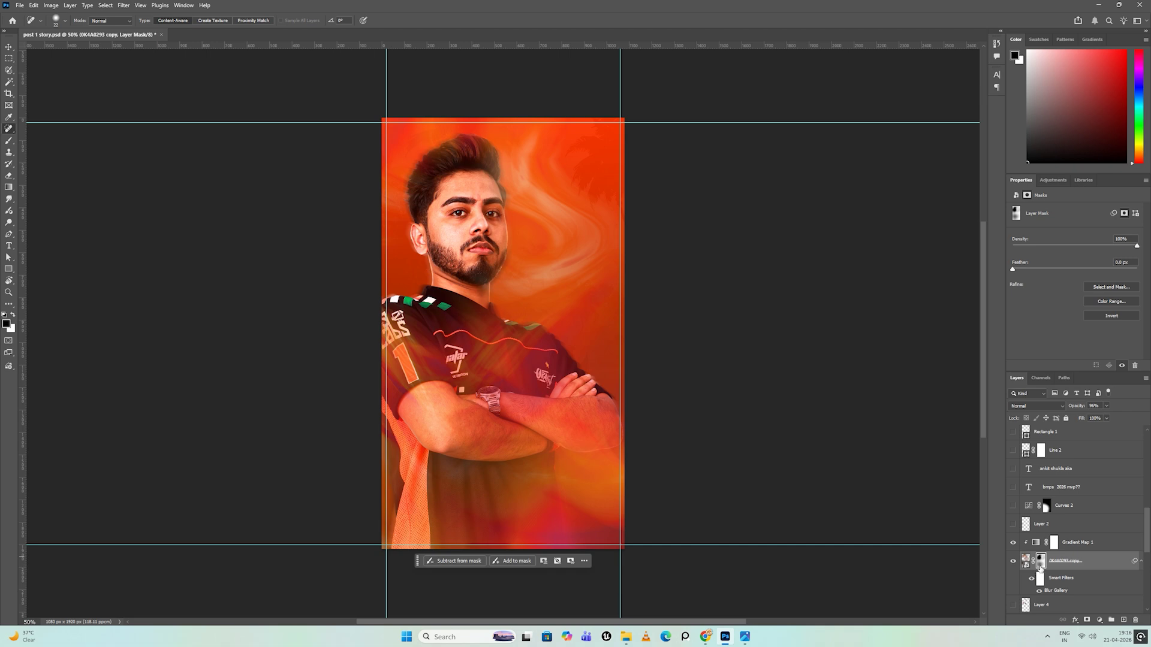
pyautogui.scroll(-1, 1036, 555)
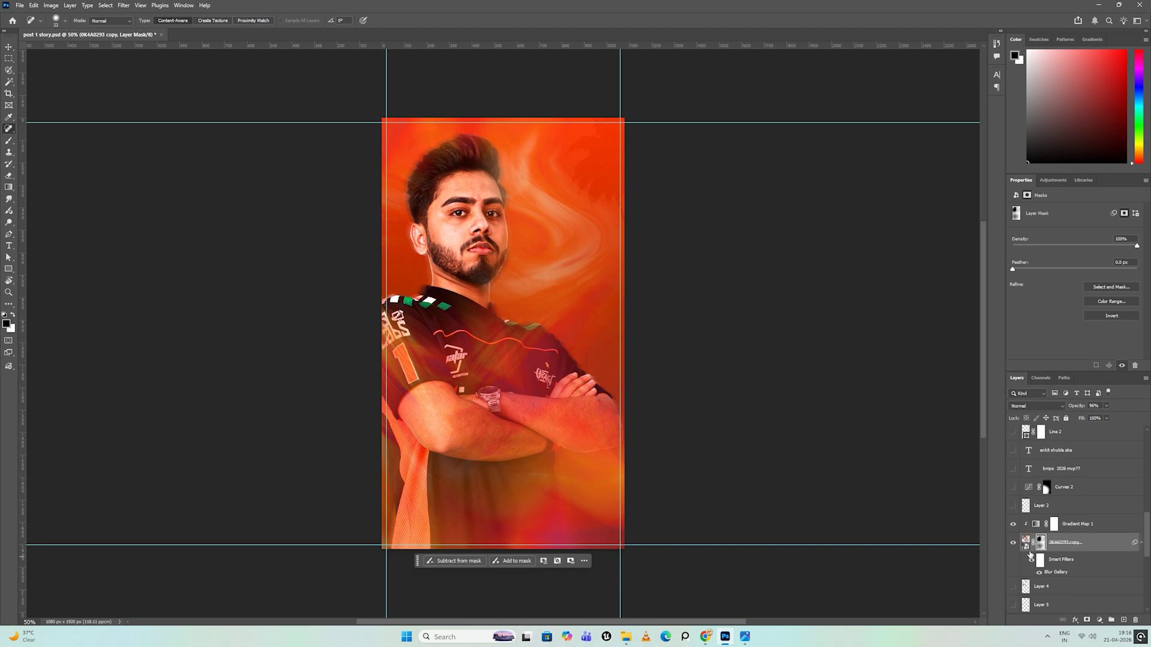
pyautogui.scroll(-2, 1031, 556)
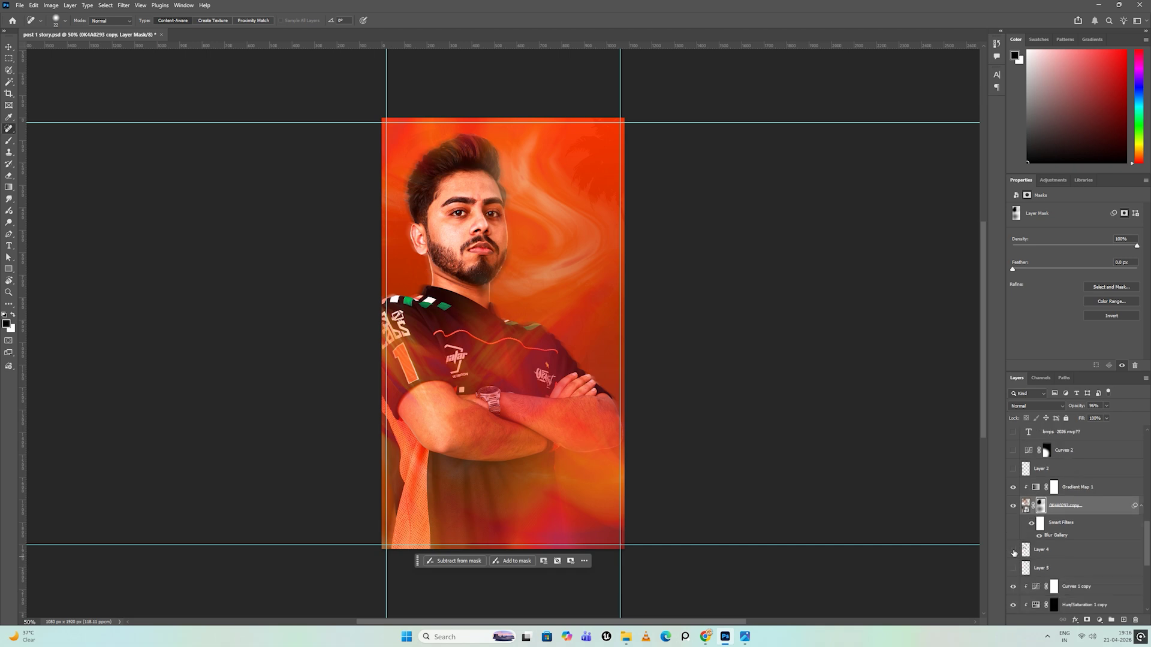
# Compare the poster with Layer 2 shown and hidden
pyautogui.scroll(2, 1016, 549)
pyautogui.click(1013, 506)
pyautogui.click(1012, 506)
pyautogui.click(1013, 506)
pyautogui.click(1013, 506)
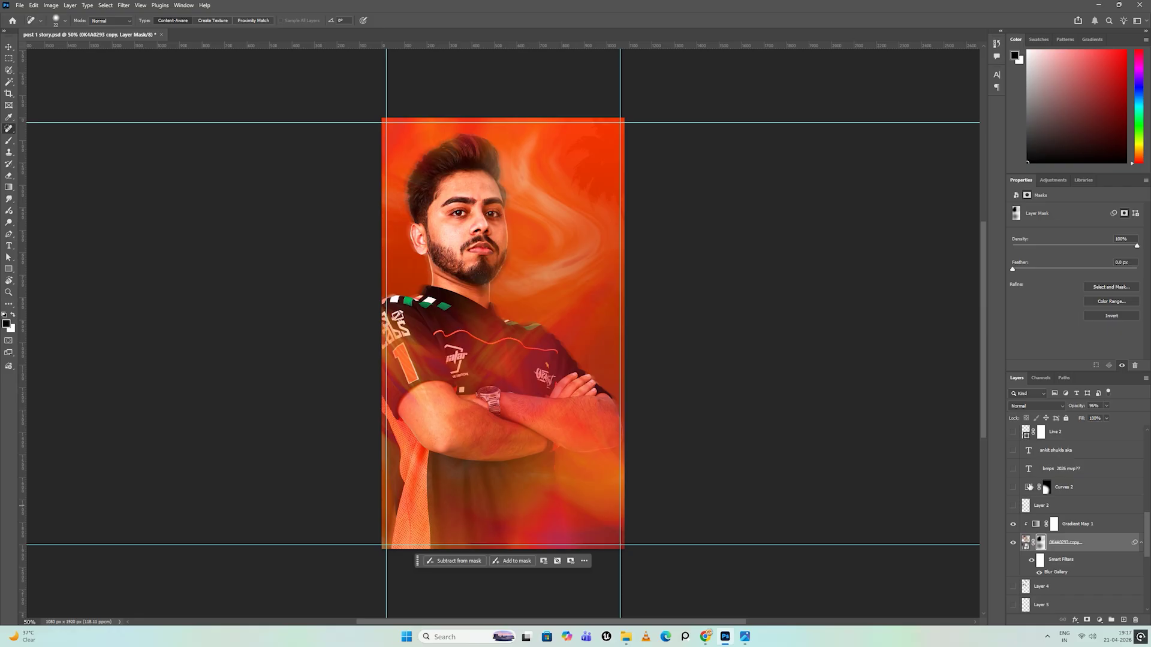
# Show the Curves 2 adjustment and Layer 2, reviewing the darkening curve with its mask disabled and enabled again
pyautogui.click(1030, 488)
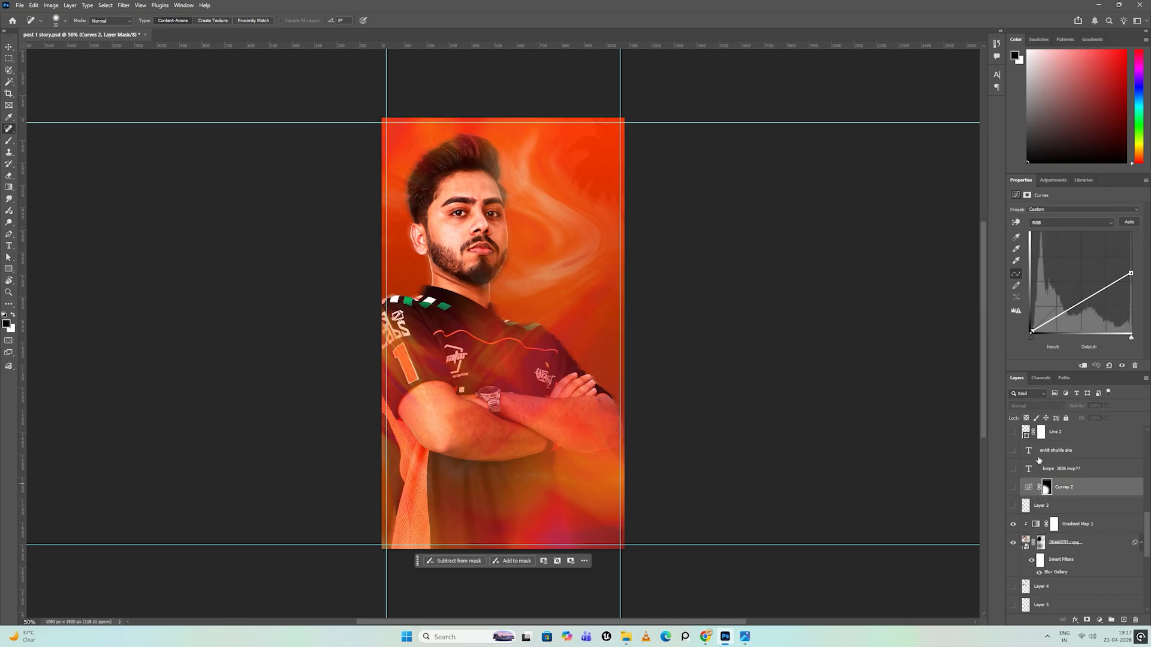
pyautogui.click(1013, 488)
pyautogui.click(1046, 487)
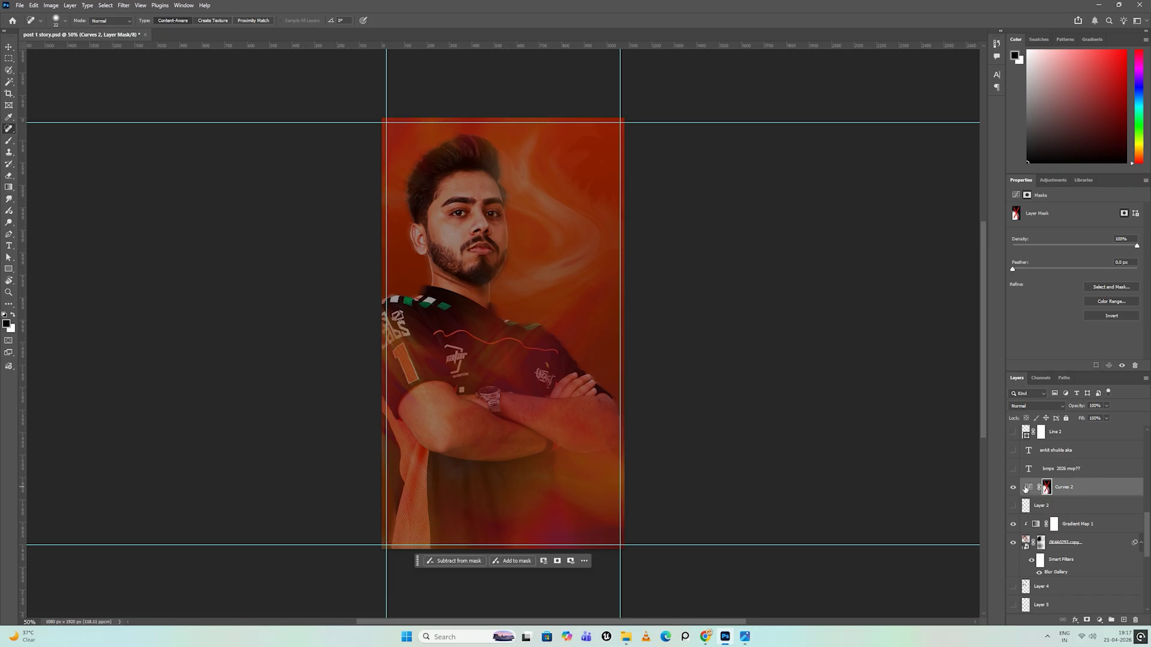
pyautogui.keyDown('shift'); pyautogui.click(1046, 487); pyautogui.keyUp('shift')
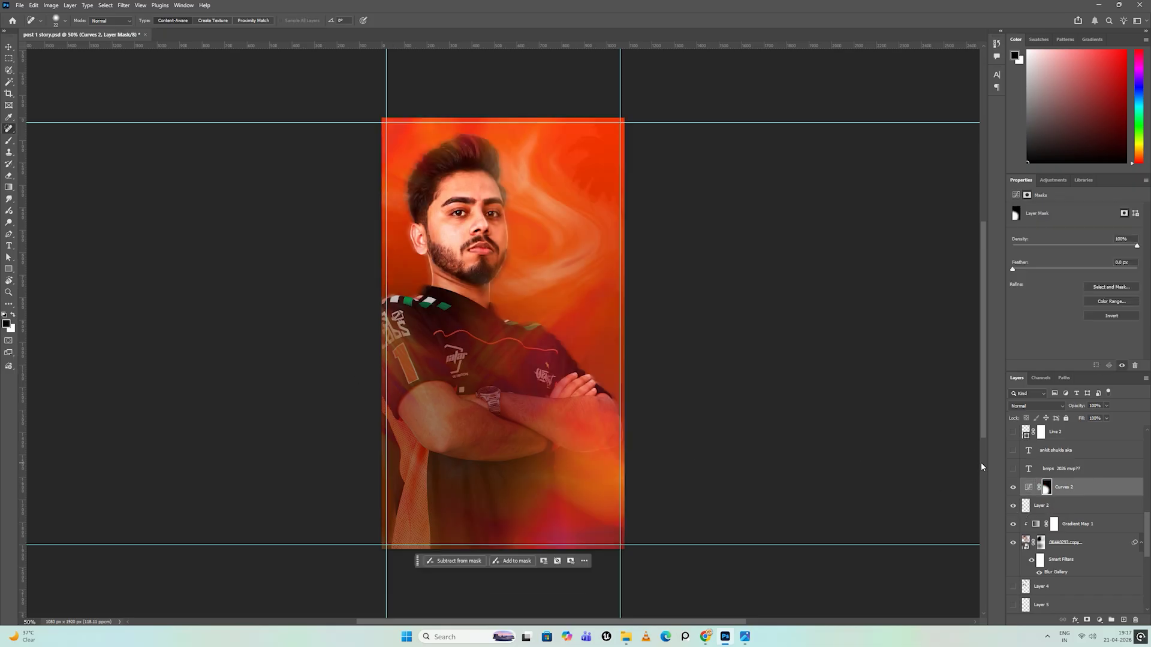
# Show the "BMPS 2026 MVP??" title, the player's name text and the Line 2 layer, and check the name close up
pyautogui.scroll(2, 1087, 507)
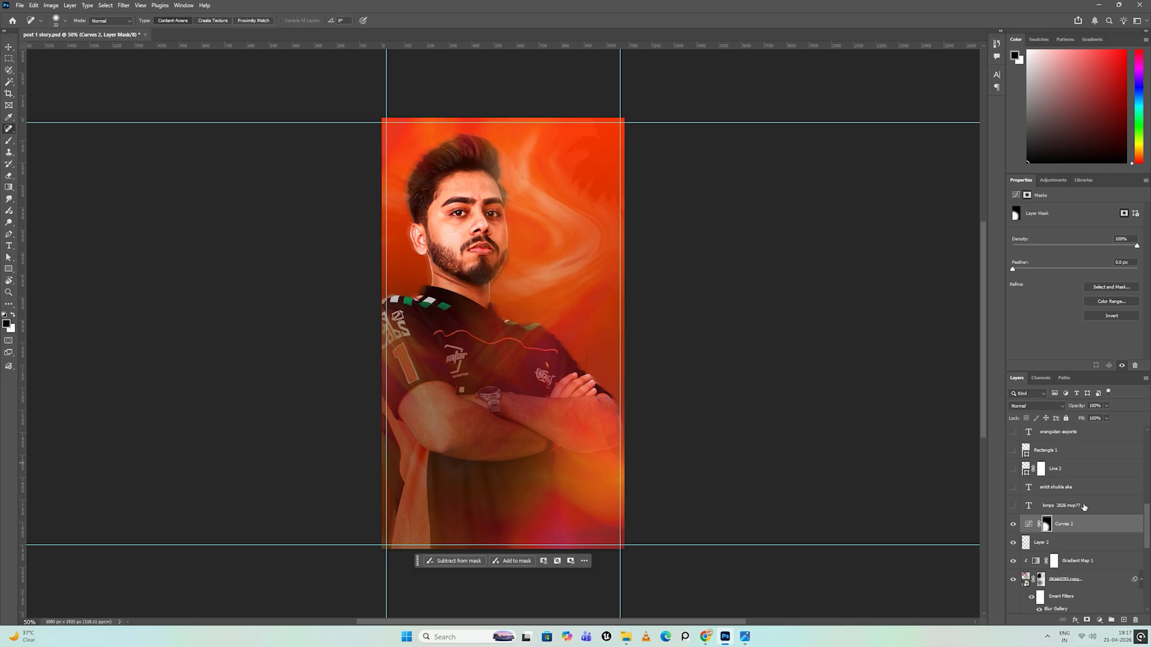
pyautogui.scroll(2, 1083, 507)
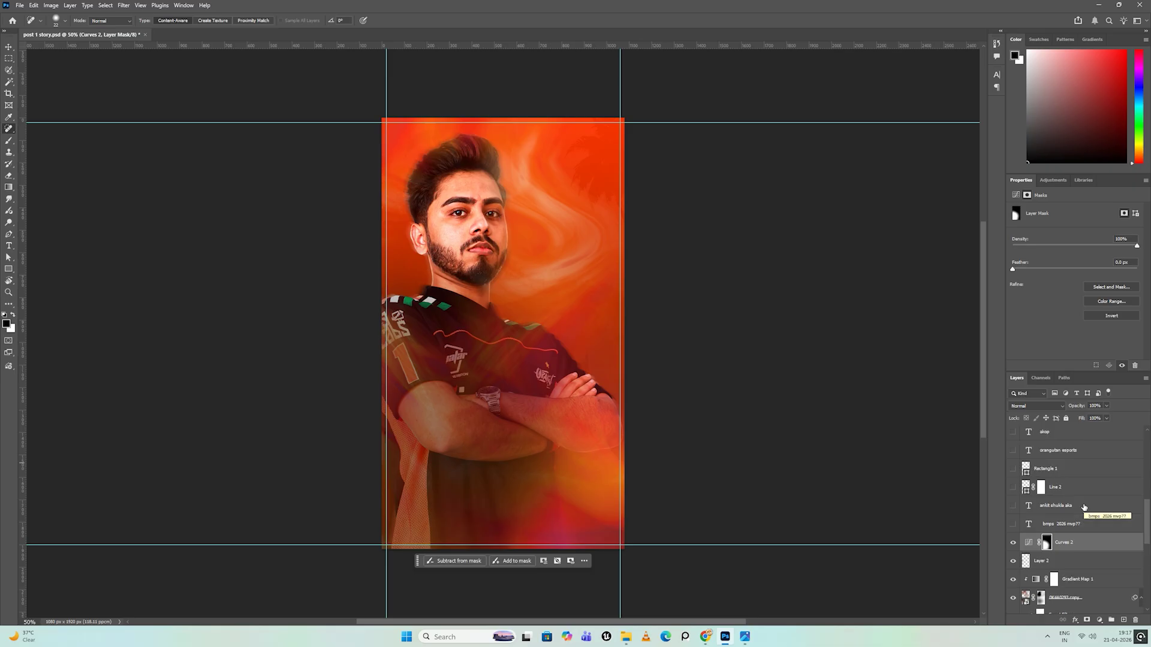
pyautogui.click(1014, 543)
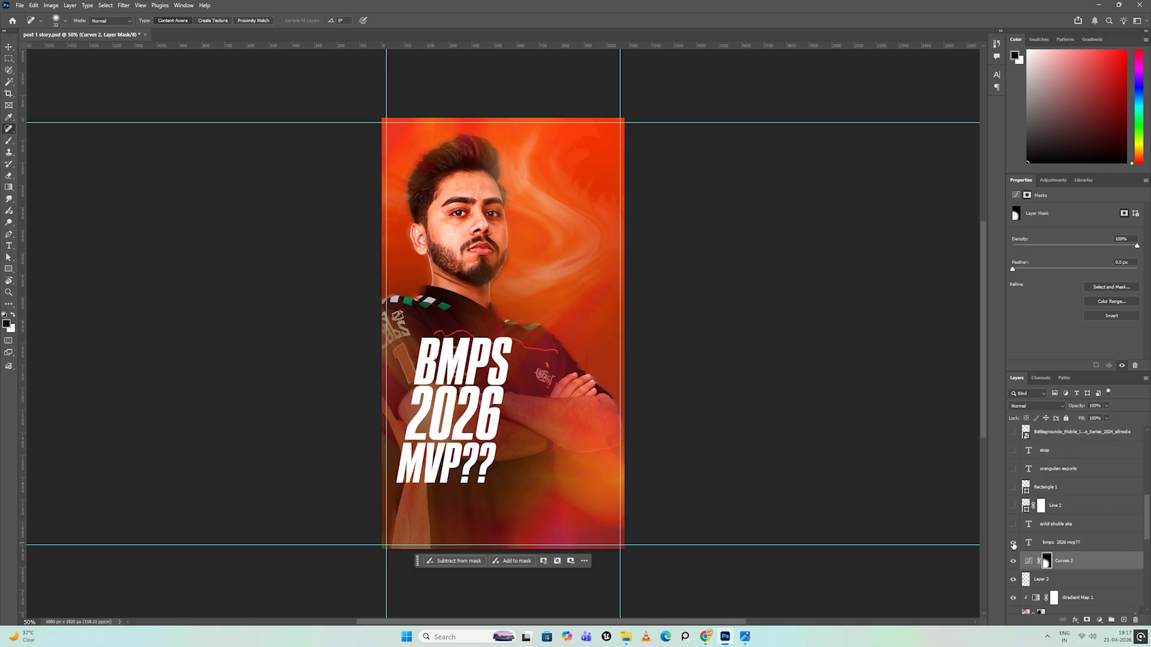
pyautogui.click(1013, 523)
pyautogui.moveTo(587, 244); pyautogui.dragTo(647, 343)
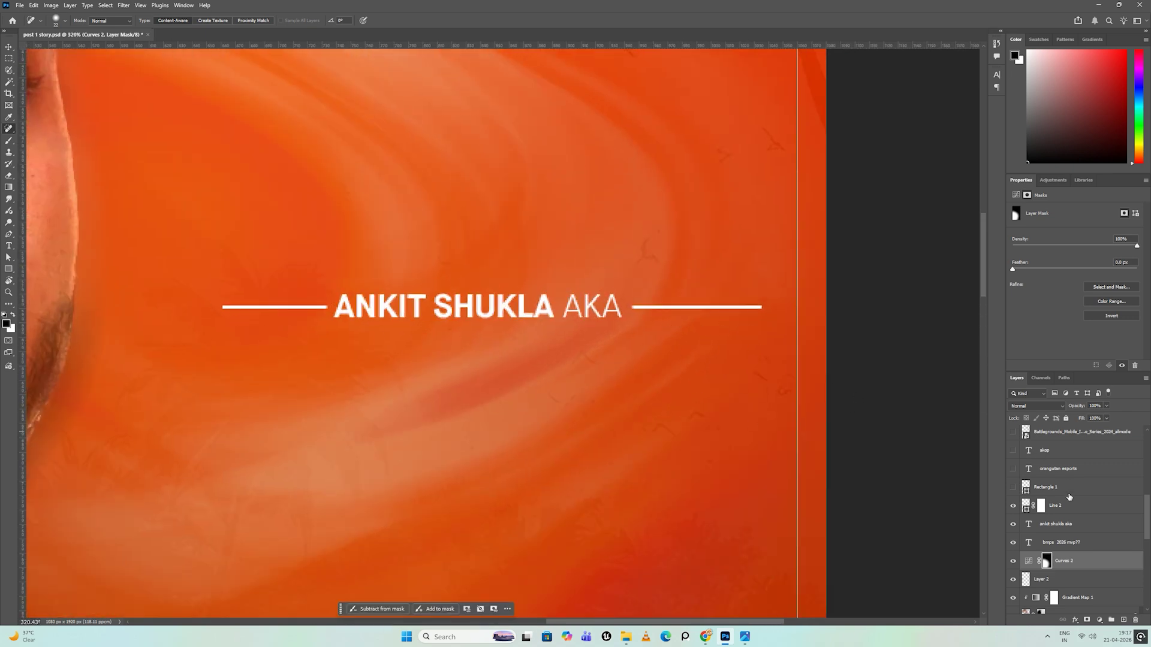
# Compare the Line 2 divider with its layer mask disabled and enabled again
pyautogui.click(1013, 506)
pyautogui.click(1014, 506)
pyautogui.keyDown('shift'); pyautogui.click(1041, 508); pyautogui.keyUp('shift')
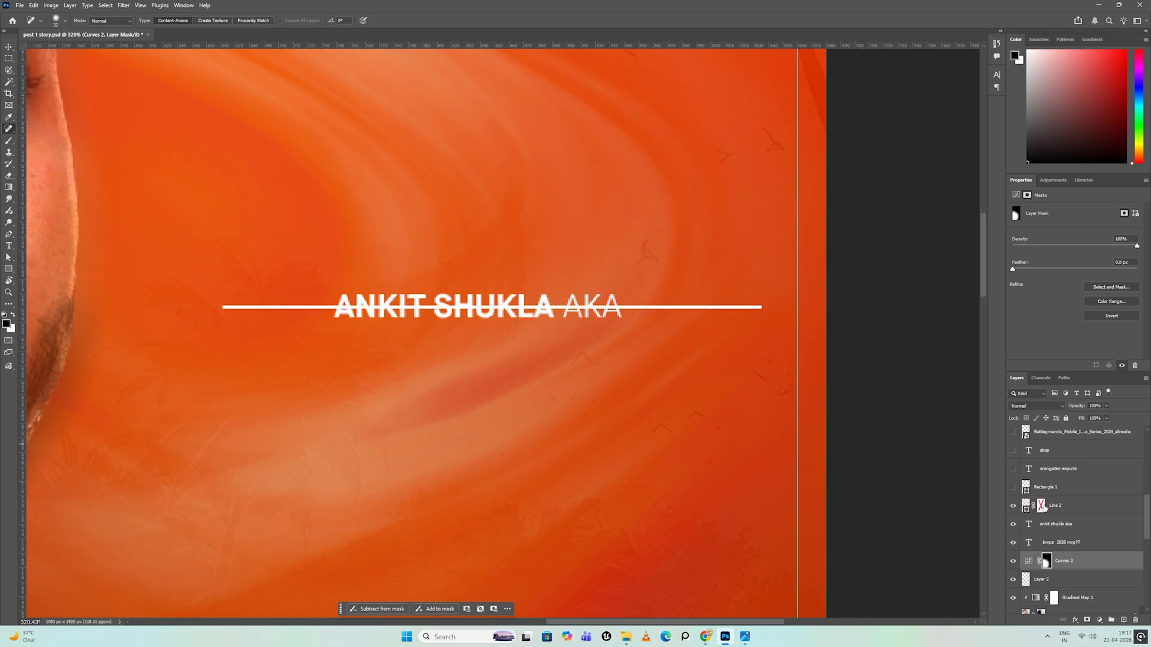
pyautogui.keyDown('shift'); pyautogui.click(1042, 508); pyautogui.keyUp('shift')
# Hide and restore parts of Line 2 on its layer mask with the Eraser, alternating black and white around the player's name text
pyautogui.press('e')
pyautogui.moveTo(283, 311)
pyautogui.mouseDown()
pyautogui.moveTo(338, 320)
pyautogui.moveTo(407, 309)
pyautogui.moveTo(383, 305)
pyautogui.moveTo(590, 302)
pyautogui.mouseUp()
pyautogui.press('x')
pyautogui.click(329, 307)
pyautogui.press('x')
pyautogui.moveTo(656, 312); pyautogui.dragTo(327, 313)
pyautogui.press('x')
pyautogui.click(365, 297)
pyautogui.click(623, 313)
pyautogui.moveTo(613, 306); pyautogui.dragTo(456, 307)
pyautogui.press('x')
pyautogui.click(659, 292)
pyautogui.press('x')
pyautogui.click(673, 292)
pyautogui.press('x')
pyautogui.click(599, 292)
pyautogui.press('x')
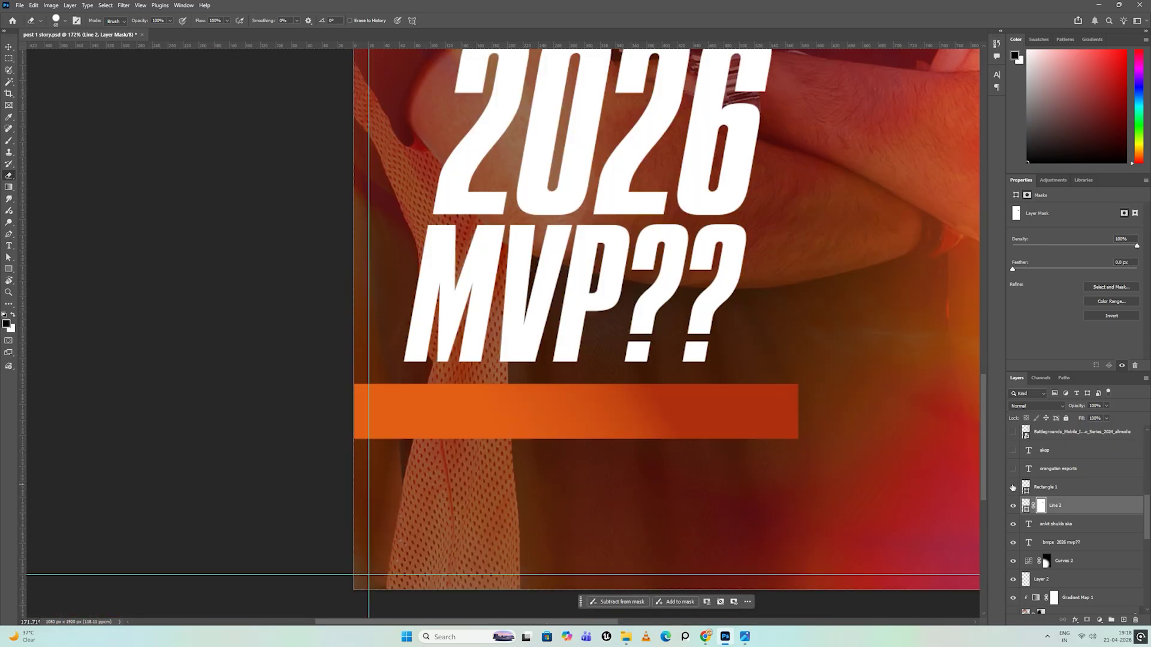
# Review the linear gradient fill of the Rectangle 1 bar below the title
pyautogui.click(1055, 487)
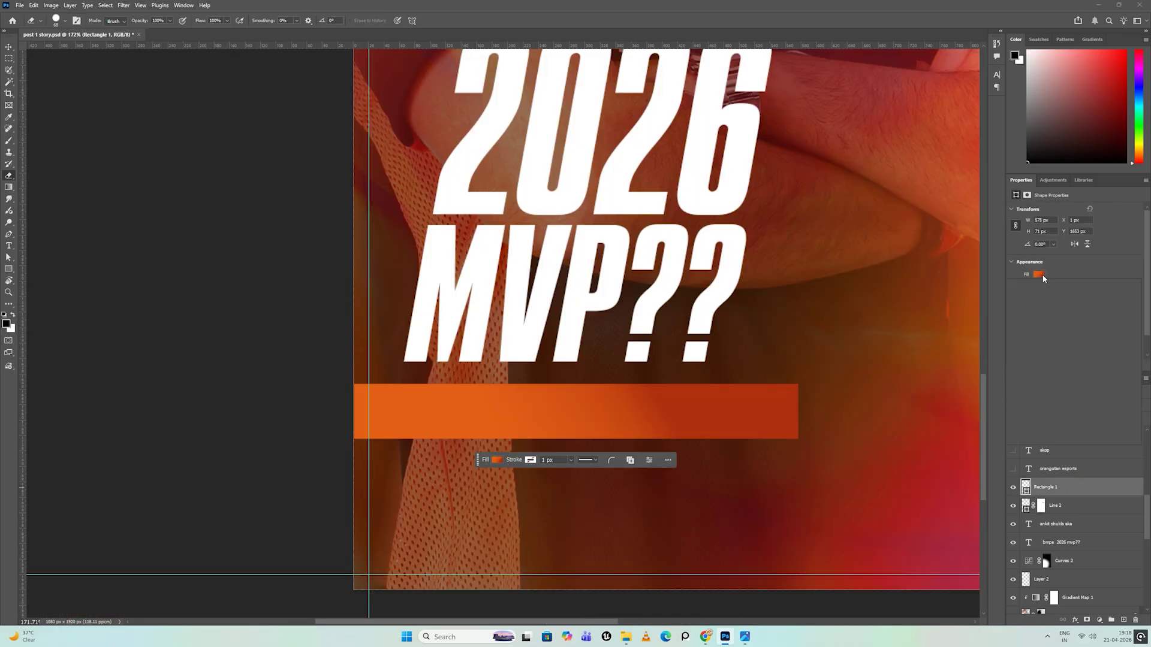
pyautogui.click(1039, 275)
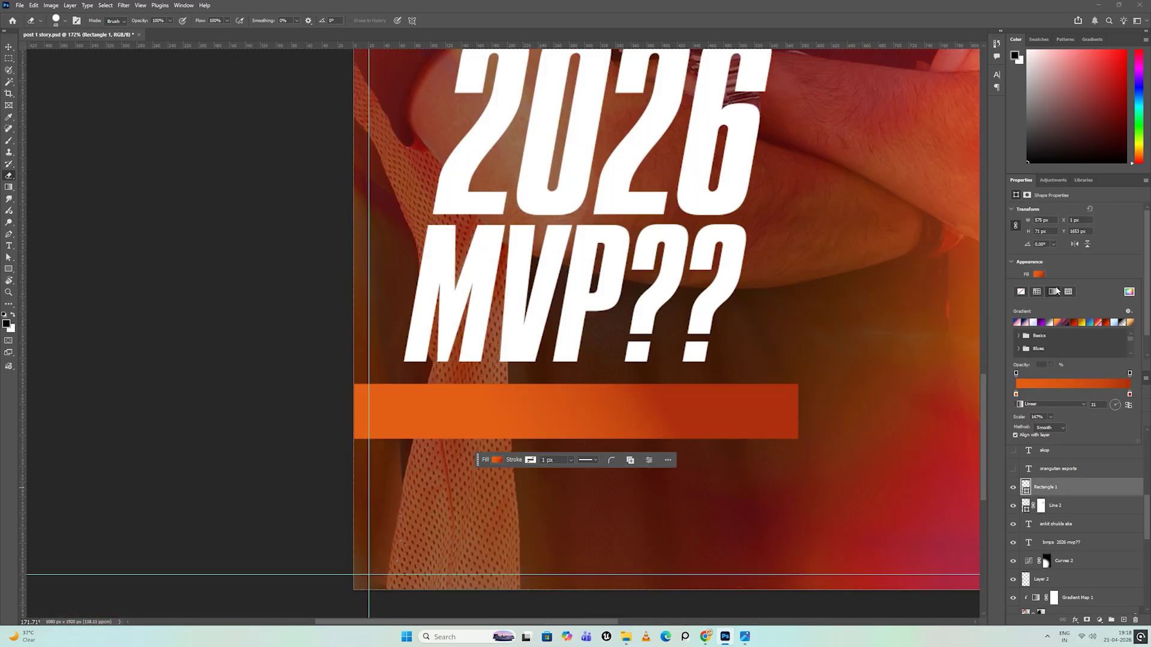
pyautogui.click(1072, 503)
# Show the "ORANGUTAN ESPORTS" text on the orange bar and check which font it uses
pyautogui.click(1068, 472)
pyautogui.click(1013, 469)
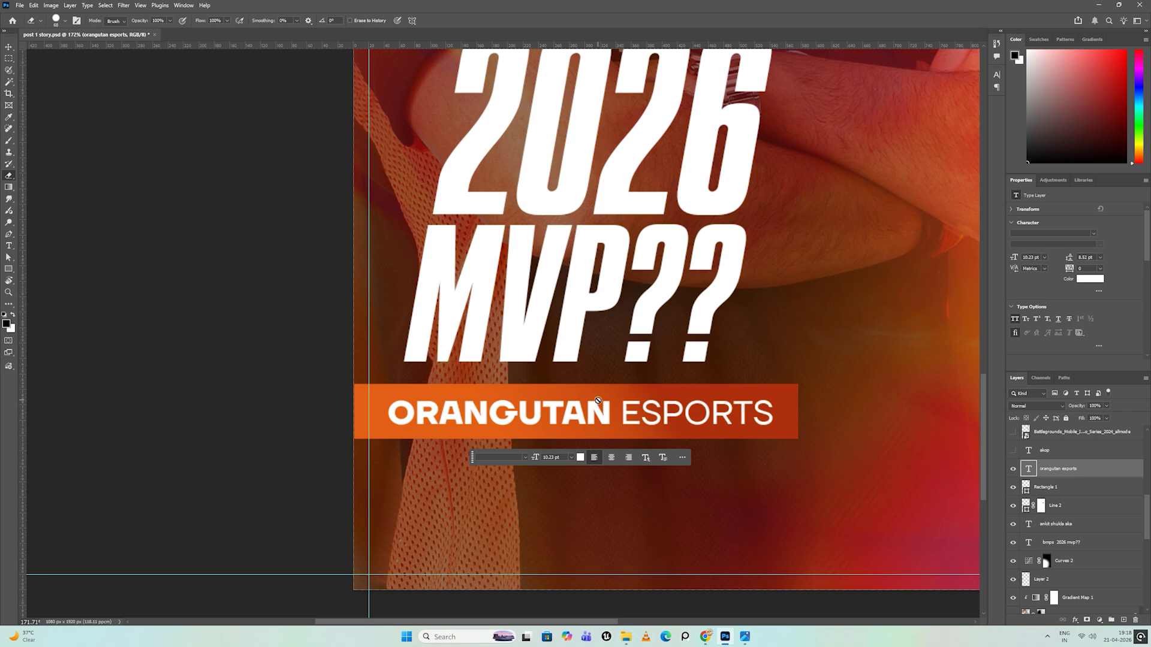
pyautogui.press('t')
pyautogui.click(622, 425)
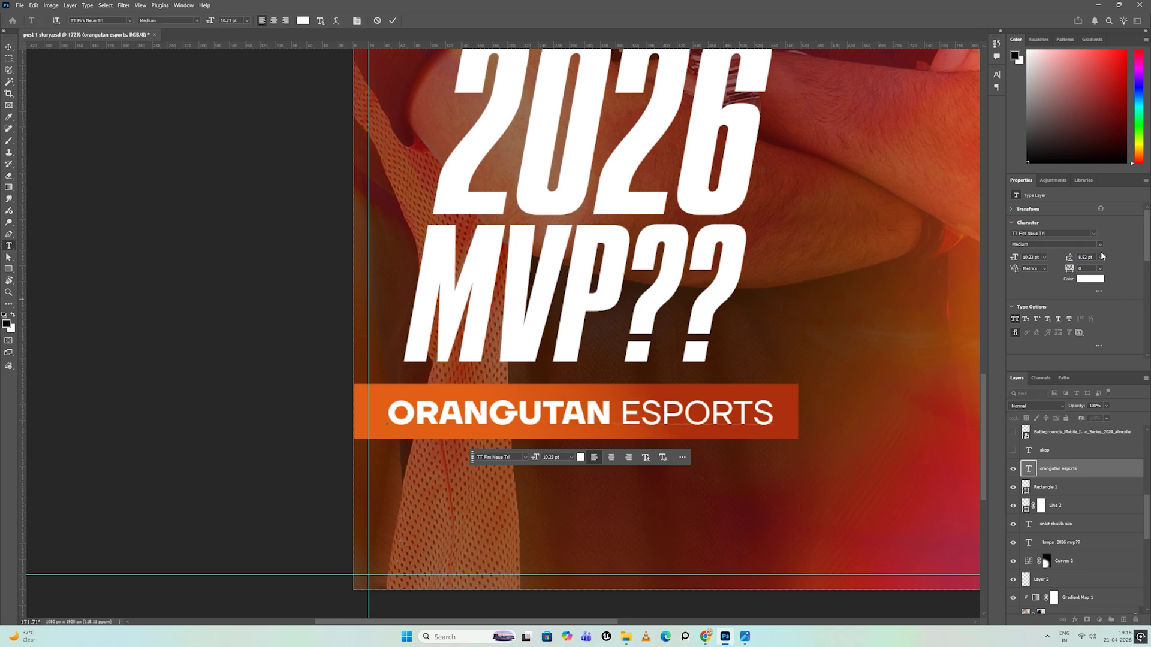
pyautogui.click(1053, 233)
# Check the font of the "BMPS 2026 MVP??" title and select the player's name text layer
pyautogui.click(1065, 542)
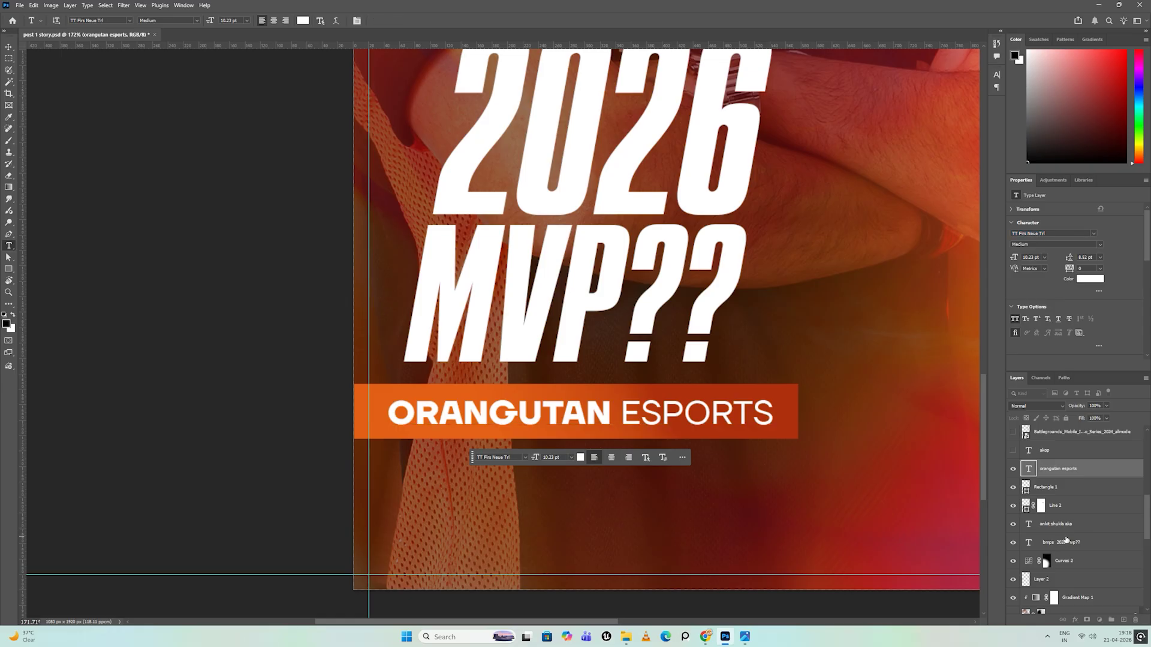
pyautogui.click(717, 174)
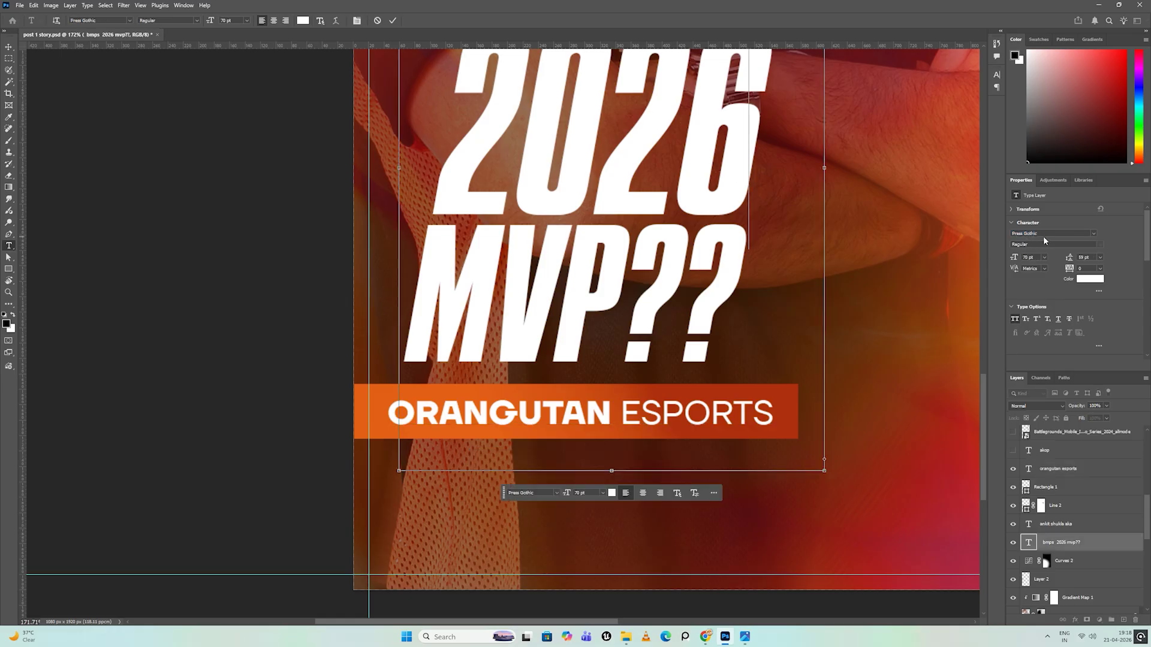
pyautogui.click(1061, 525)
pyautogui.scroll(1, 1073, 528)
pyautogui.moveTo(760, 354); pyautogui.dragTo(606, 425)
pyautogui.scroll(-5, 606, 425)
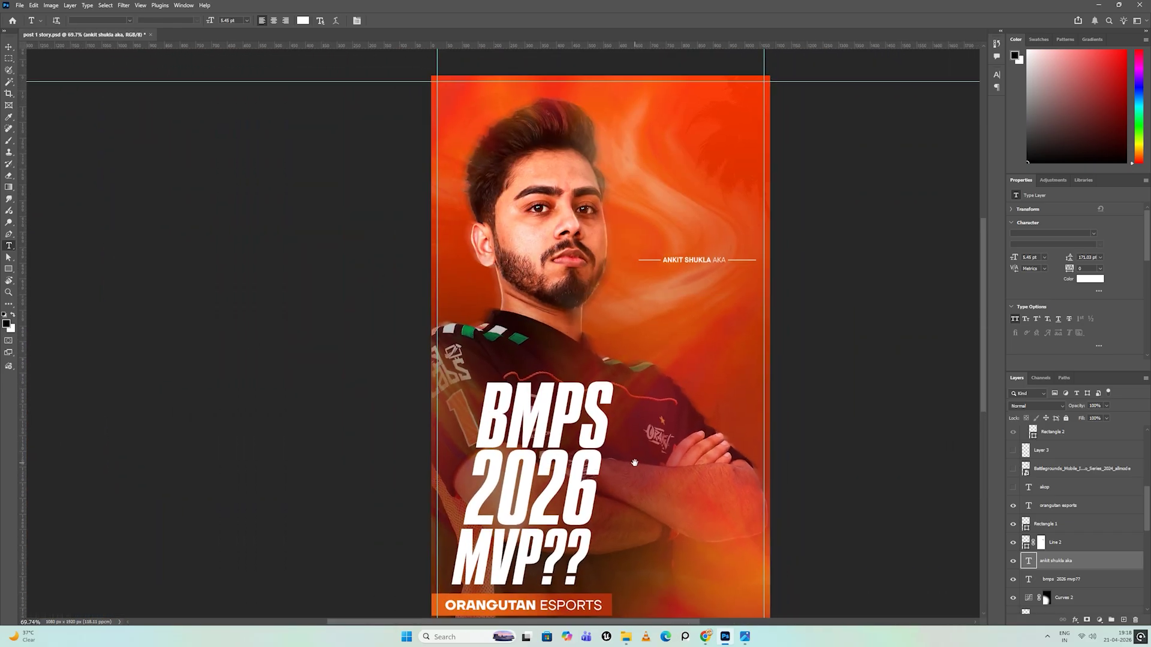
# Show the AKOP text and compare its blend mode as Normal, finishing with Overlay
pyautogui.scroll(1, 701, 410)
pyautogui.click(1013, 488)
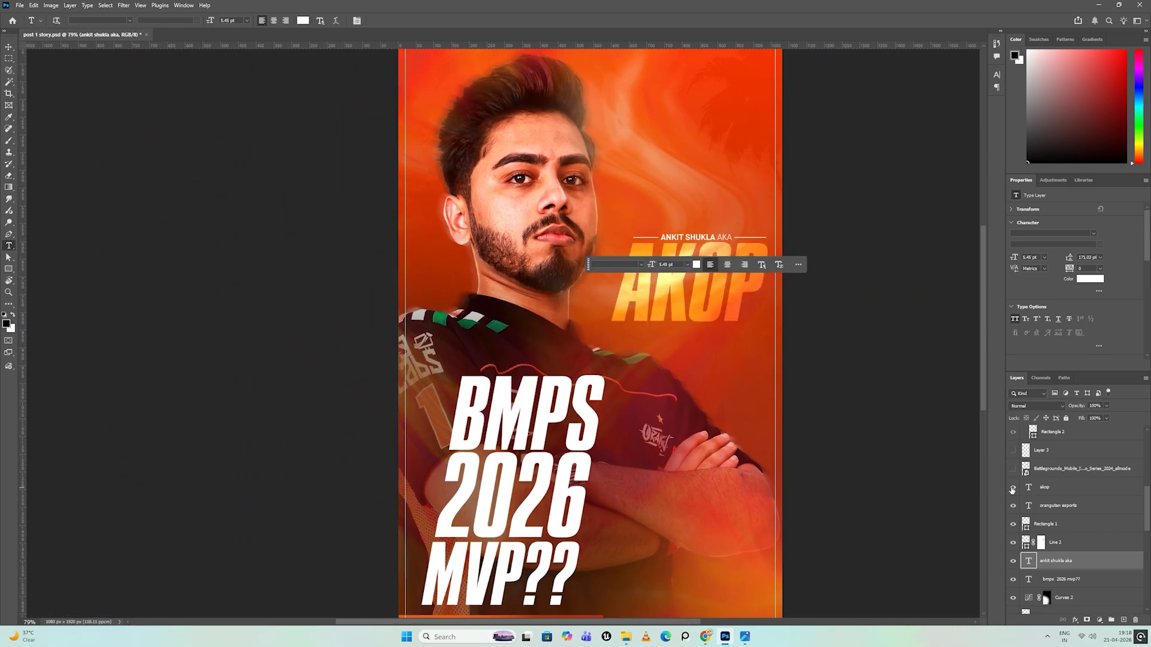
pyautogui.click(1041, 487)
pyautogui.click(1035, 406)
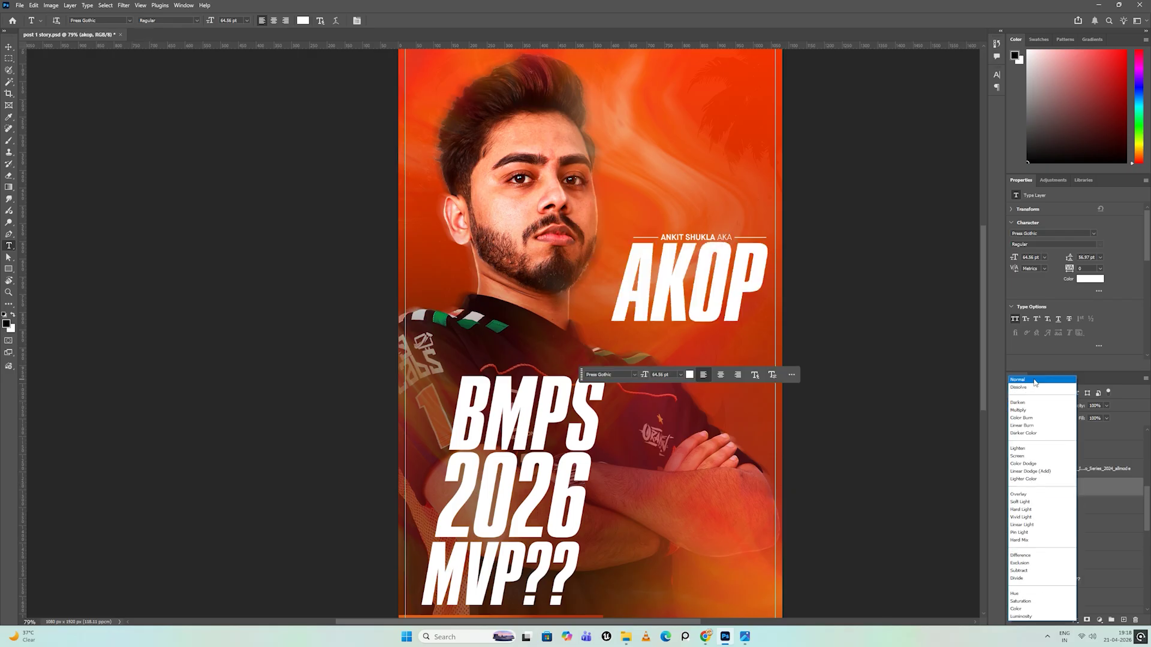
pyautogui.click(1036, 385)
pyautogui.click(1037, 406)
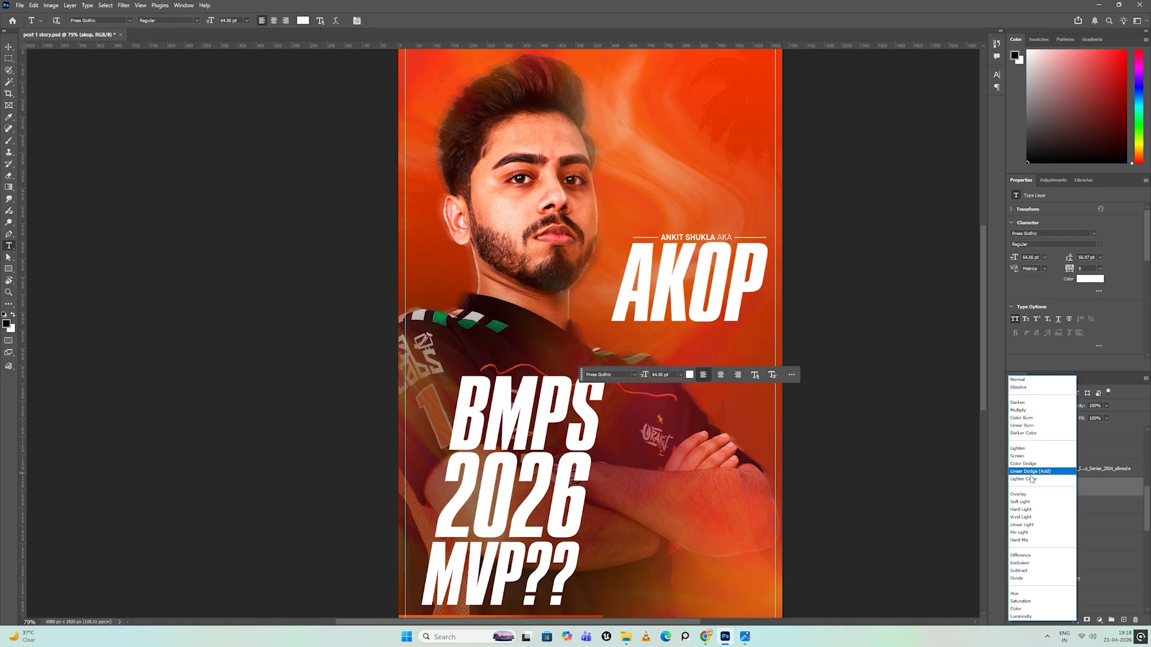
pyautogui.click(1031, 494)
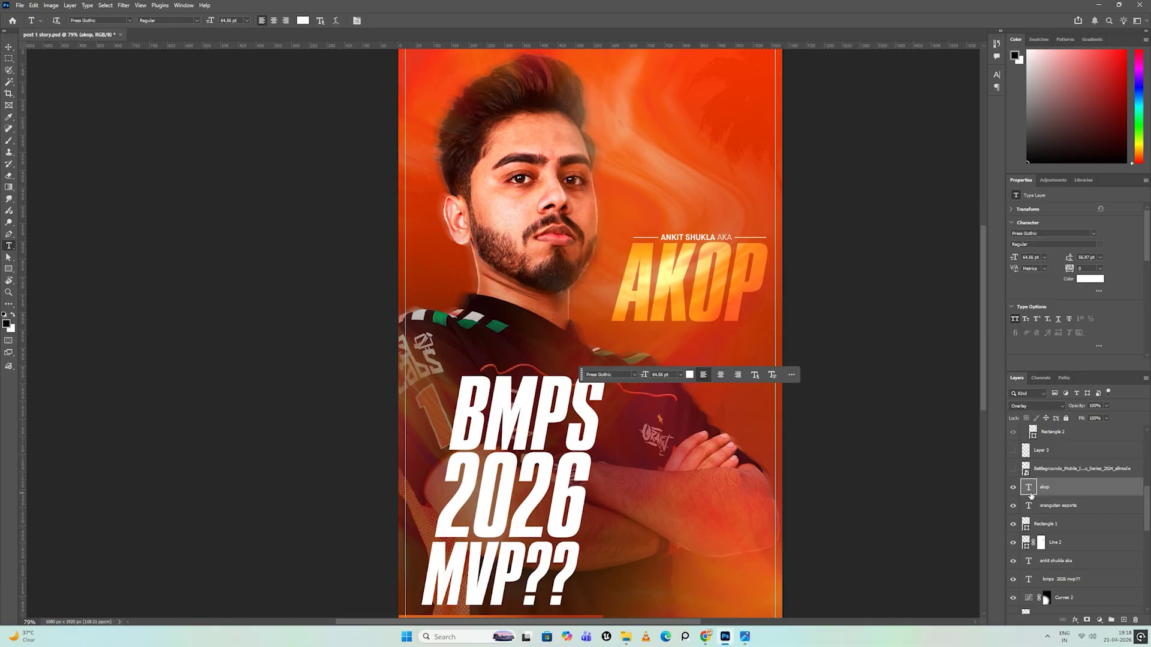
# Try red and other hues as the AKOP text colour and return it to white
pyautogui.scroll(5, 683, 282)
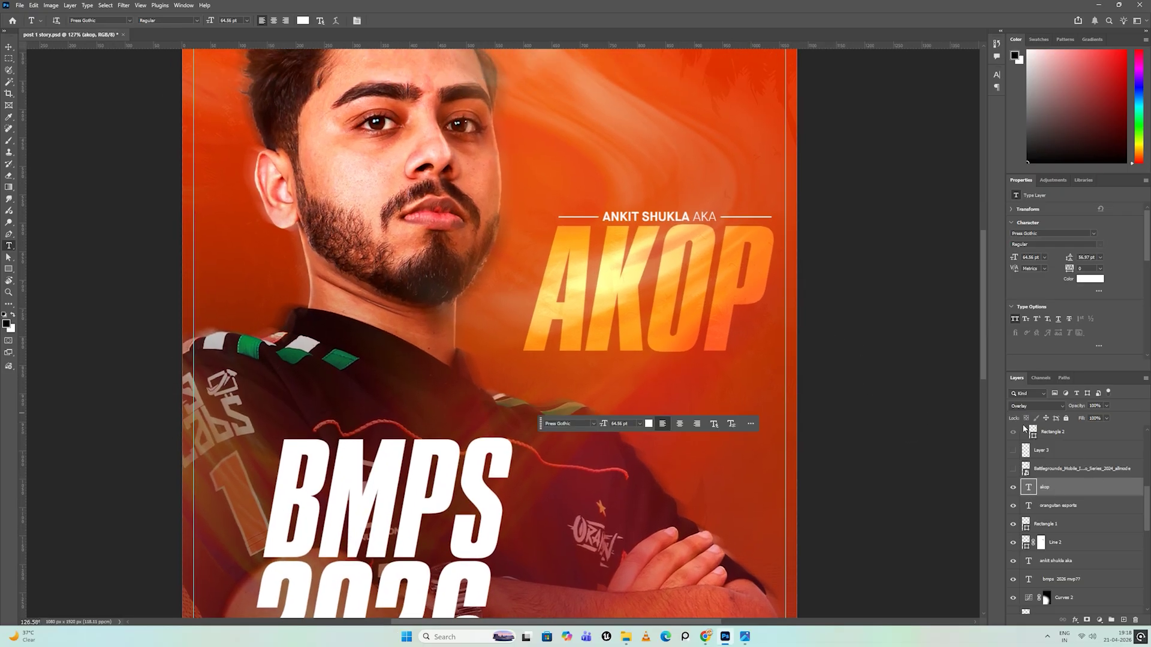
pyautogui.click(1090, 279)
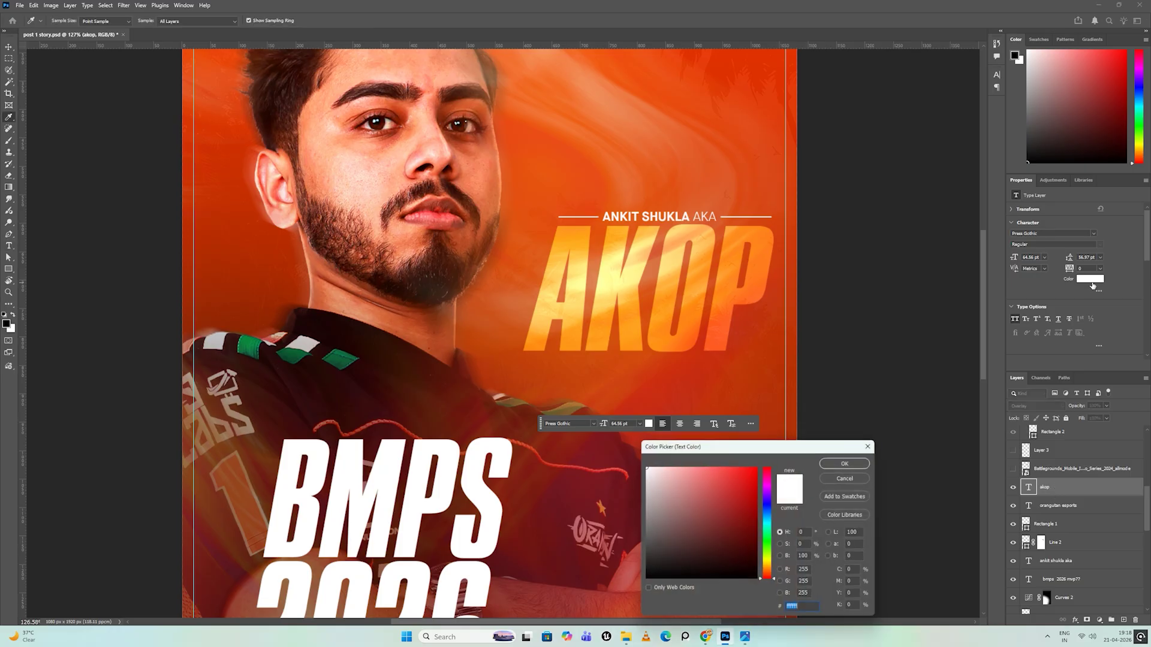
pyautogui.write('8b0000')
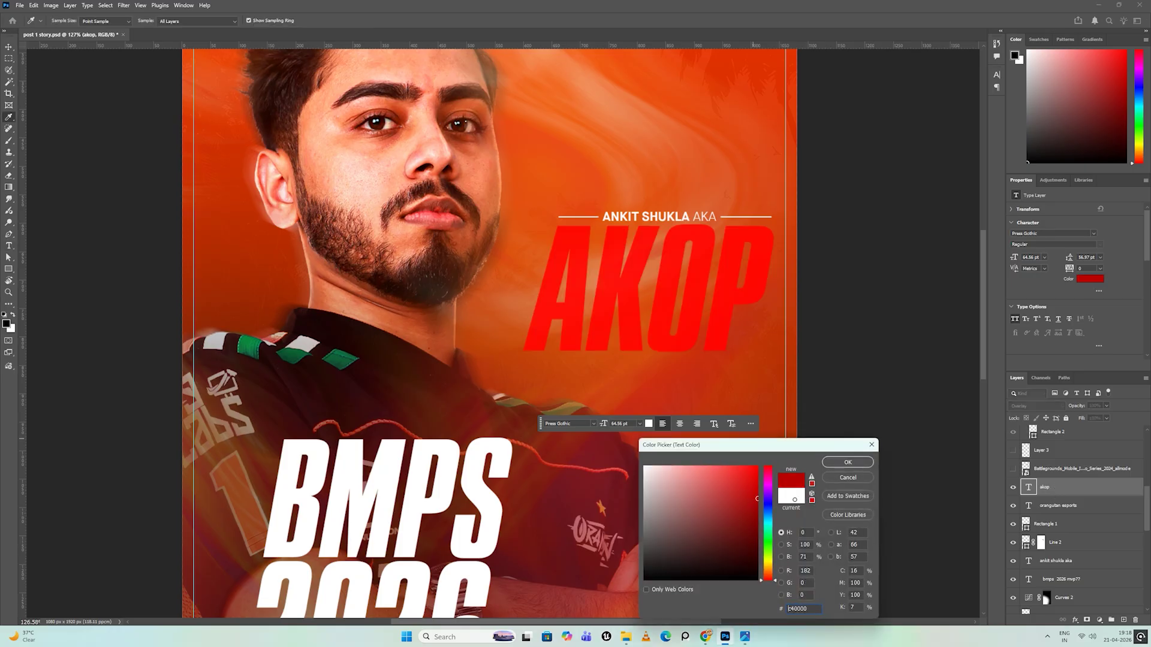
pyautogui.moveTo(767, 480); pyautogui.dragTo(769, 558)
pyautogui.click(754, 573)
pyautogui.click(724, 524)
pyautogui.click(644, 467)
pyautogui.click(644, 501)
pyautogui.moveTo(642, 502); pyautogui.dragTo(644, 466)
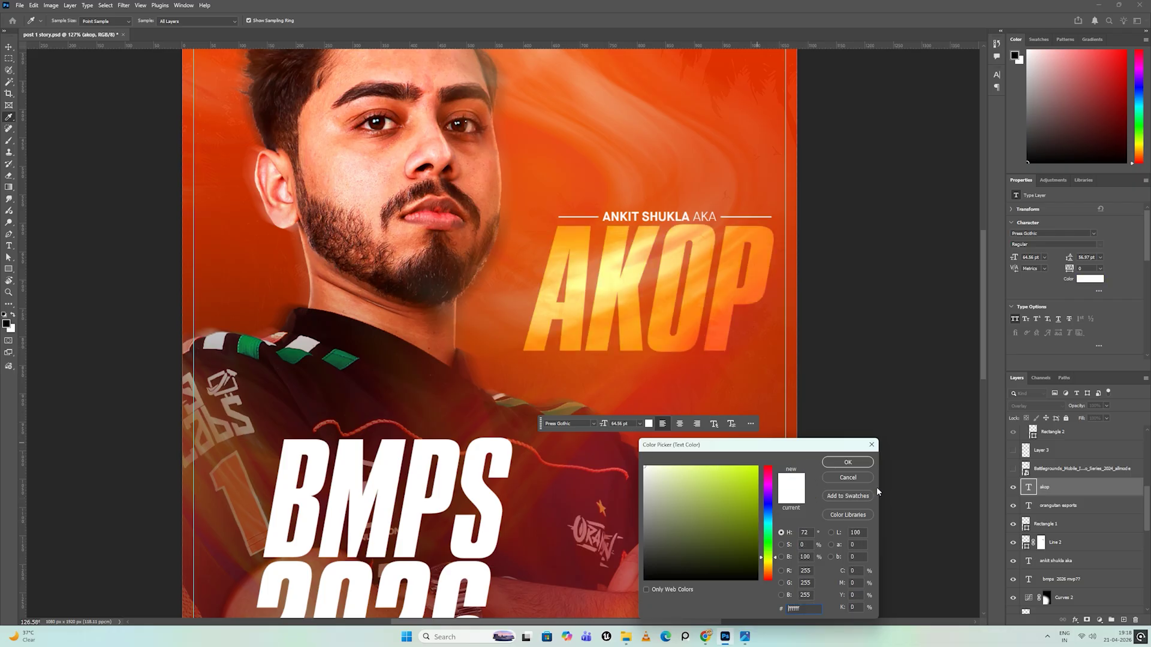
pyautogui.click(735, 488)
pyautogui.click(644, 467)
pyautogui.click(848, 462)
# Preview the Pro Series logo above the player's name text and hide it again
pyautogui.click(1013, 470)
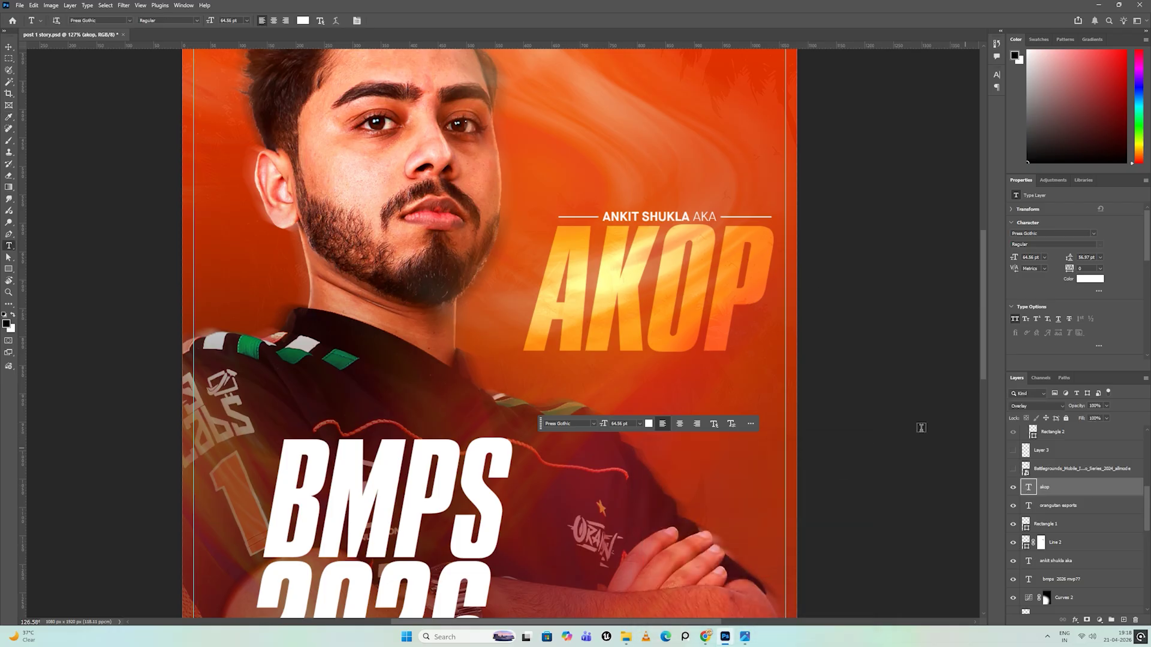
pyautogui.moveTo(598, 158); pyautogui.dragTo(814, 382)
pyautogui.scroll(2, 814, 383)
pyautogui.moveTo(959, 468); pyautogui.dragTo(754, 442)
pyautogui.moveTo(469, 303); pyautogui.dragTo(566, 347)
pyautogui.scroll(2, 566, 347)
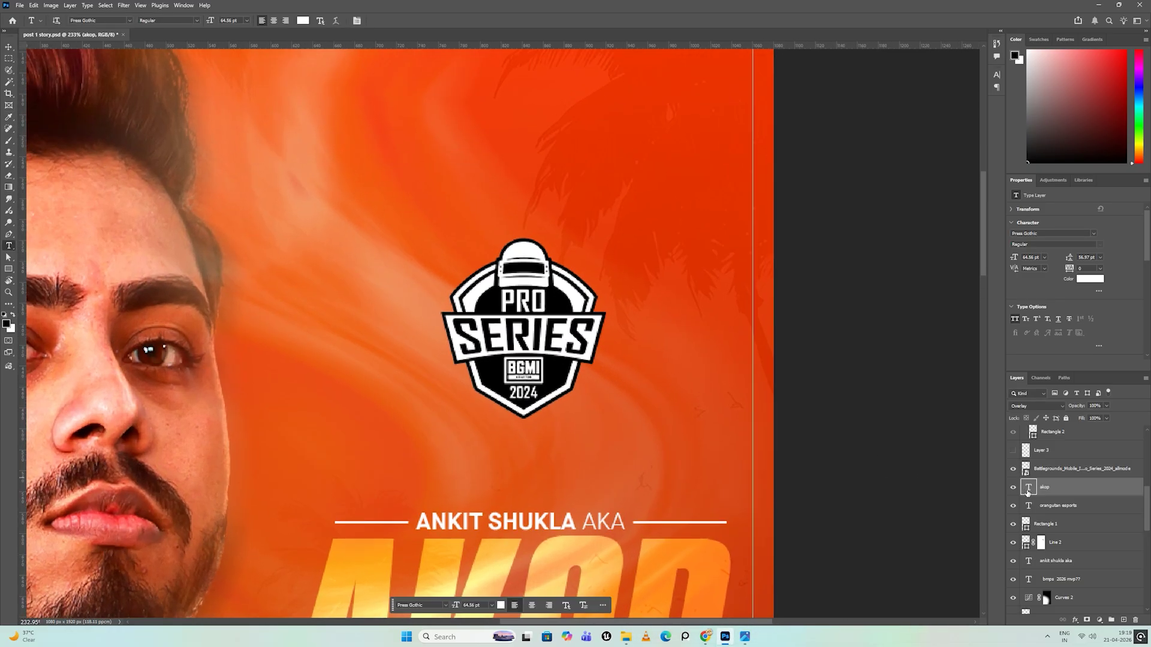
pyautogui.click(1014, 472)
# Show the Group 5 copy 2 square frame and inspect its corner squares, outline and group blend mode
pyautogui.scroll(4, 1016, 476)
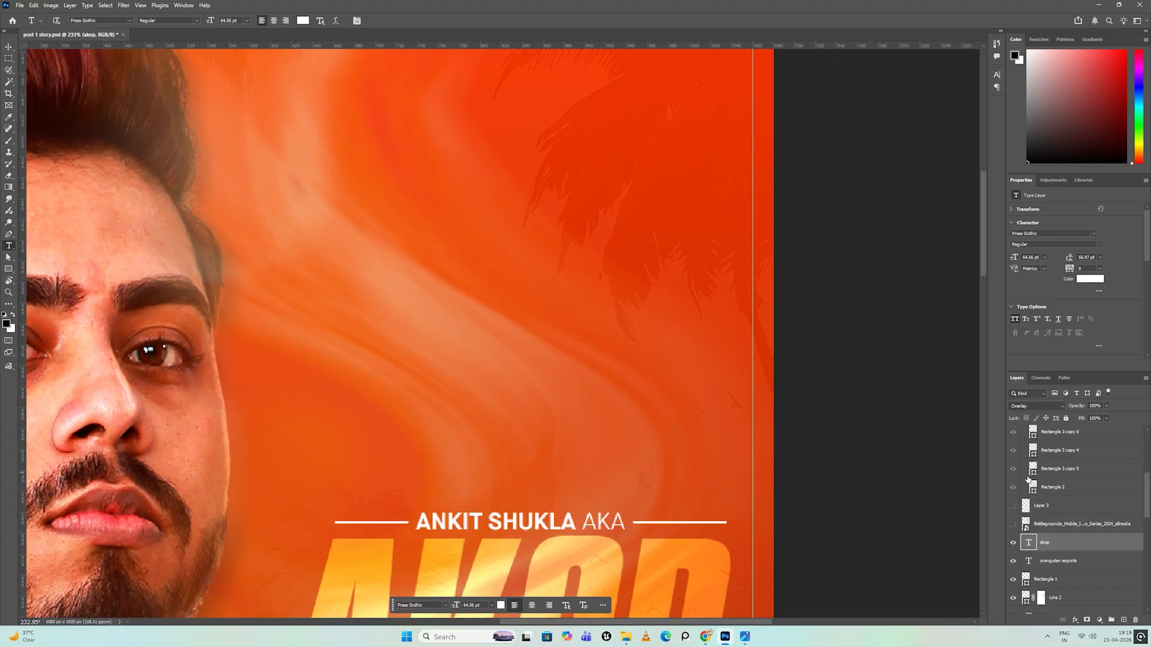
pyautogui.click(1014, 473)
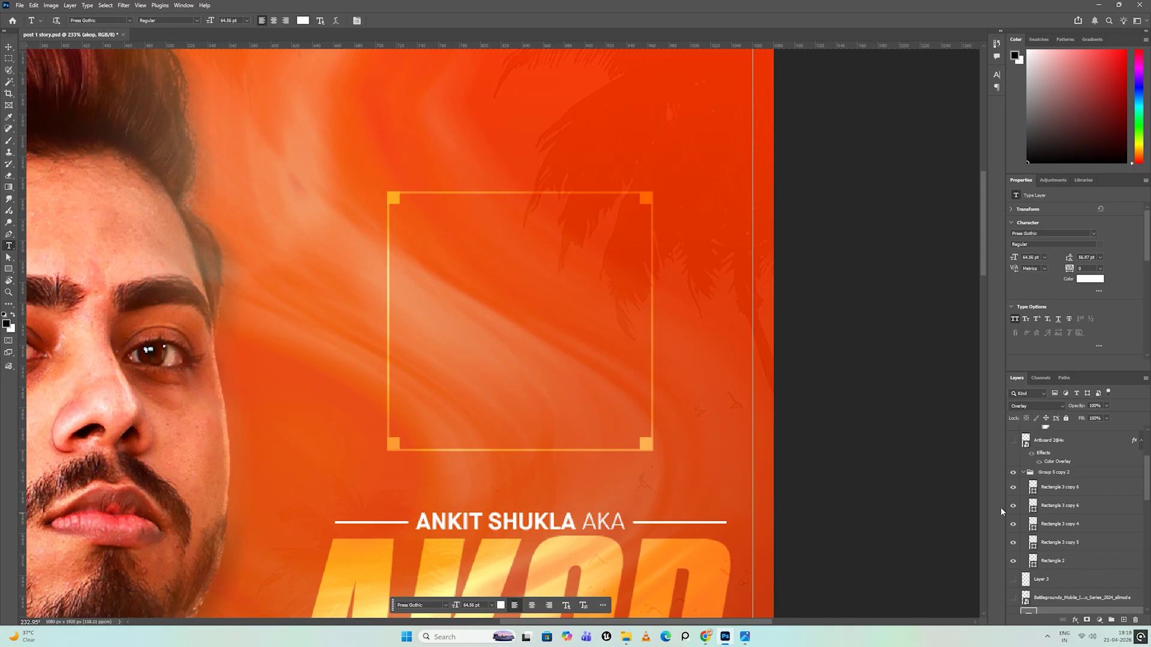
pyautogui.moveTo(1014, 544); pyautogui.dragTo(1015, 491)
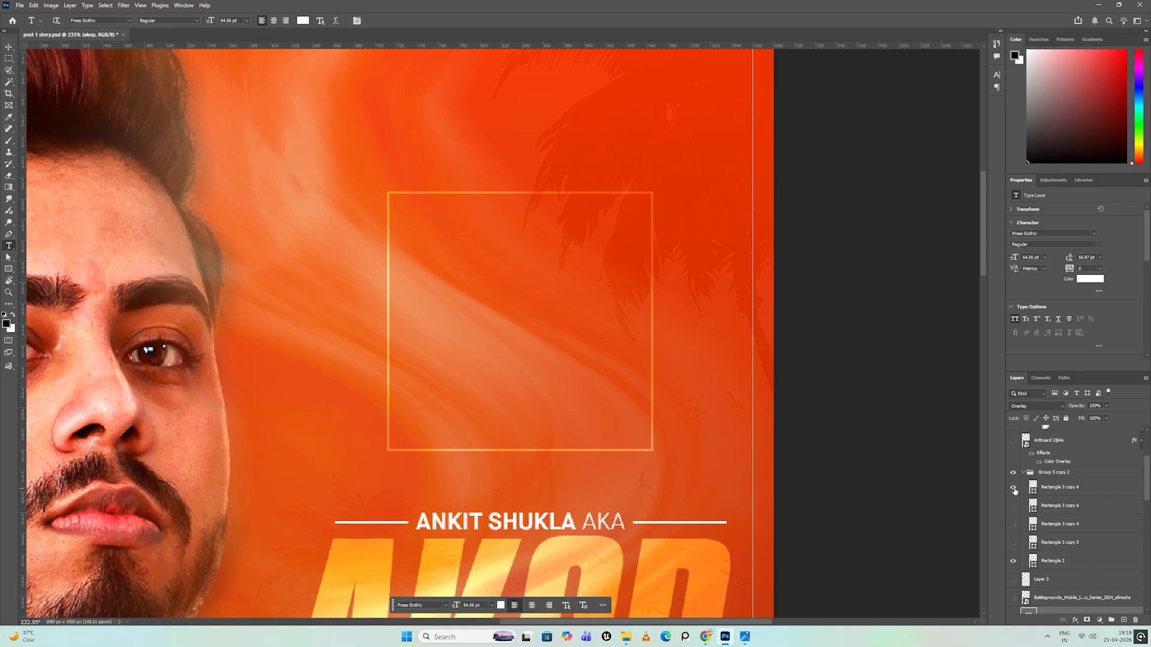
pyautogui.click(1049, 544)
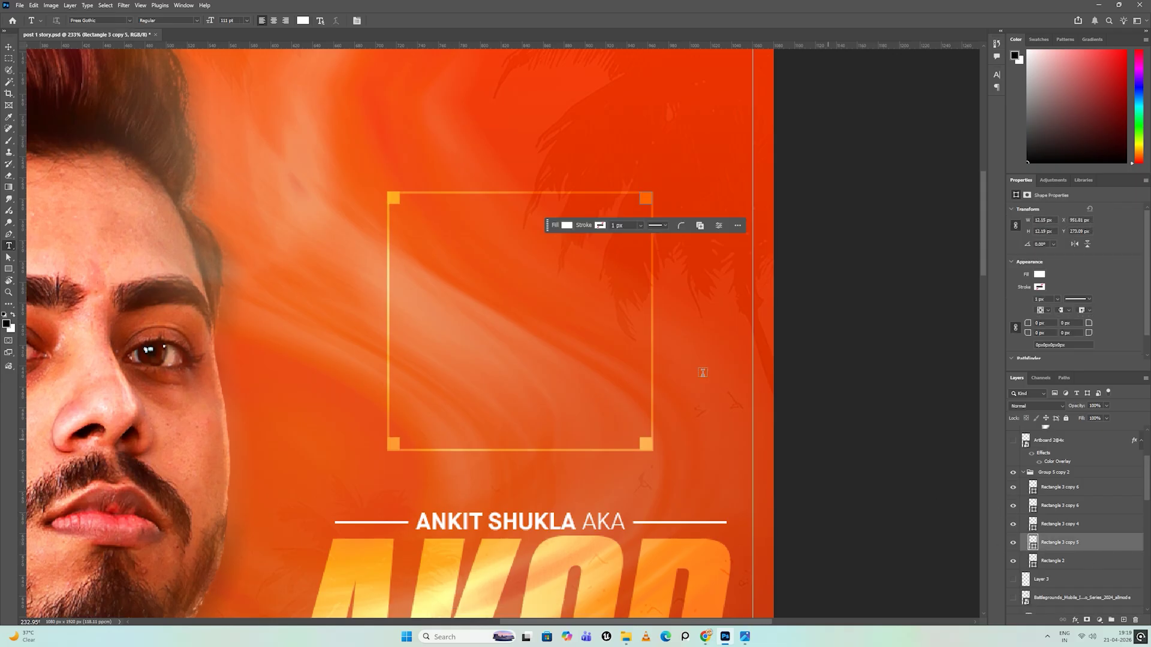
pyautogui.click(1079, 473)
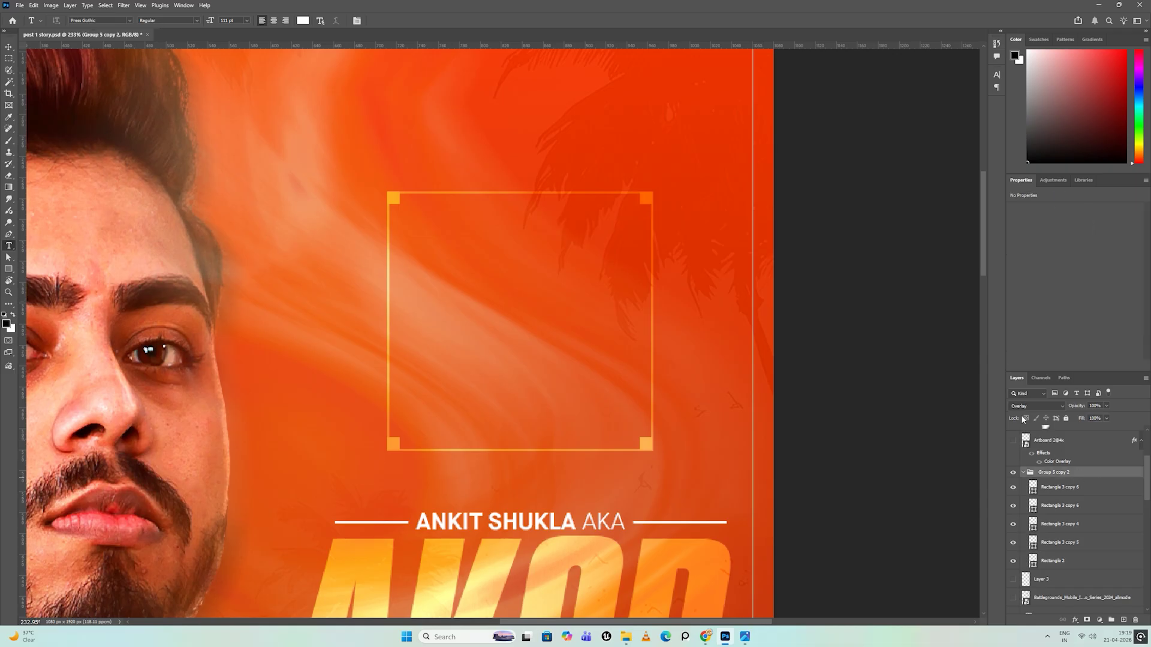
# Show the Pro Series logo inside the frame, Layer 3, and the Artboard 2@4x octopus logo in the poster's lower-right corner
pyautogui.click(1013, 597)
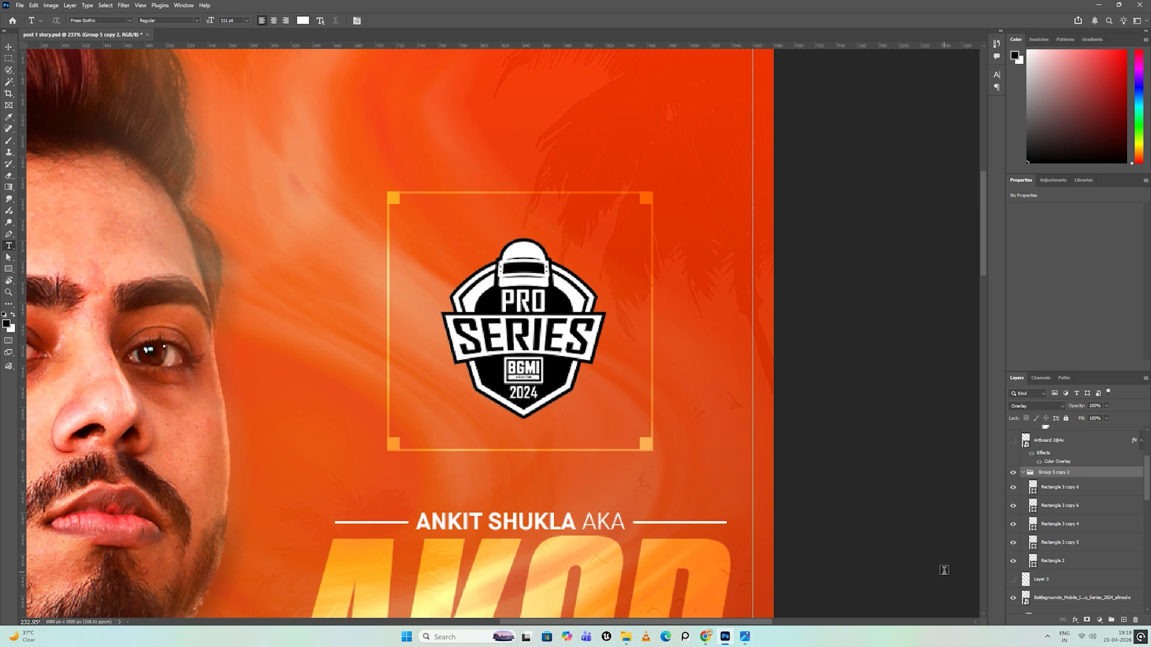
pyautogui.click(1014, 580)
pyautogui.scroll(-5, 710, 480)
pyautogui.moveTo(710, 482); pyautogui.dragTo(637, 170)
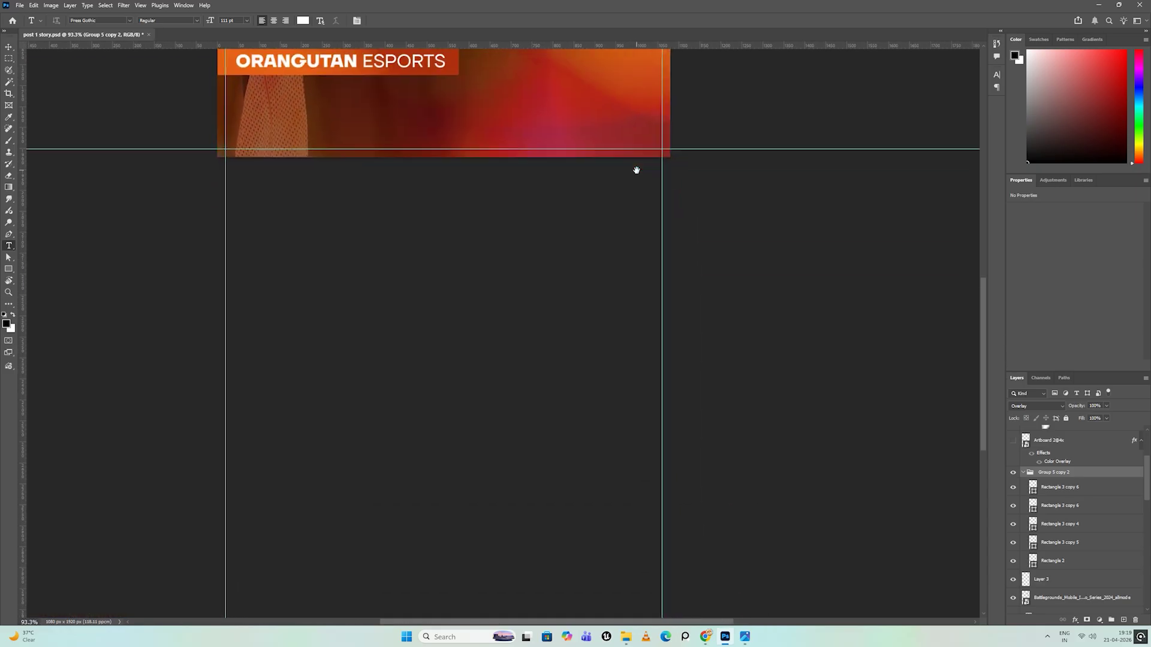
pyautogui.scroll(4, 637, 170)
pyautogui.scroll(5, 683, 316)
pyautogui.click(1013, 440)
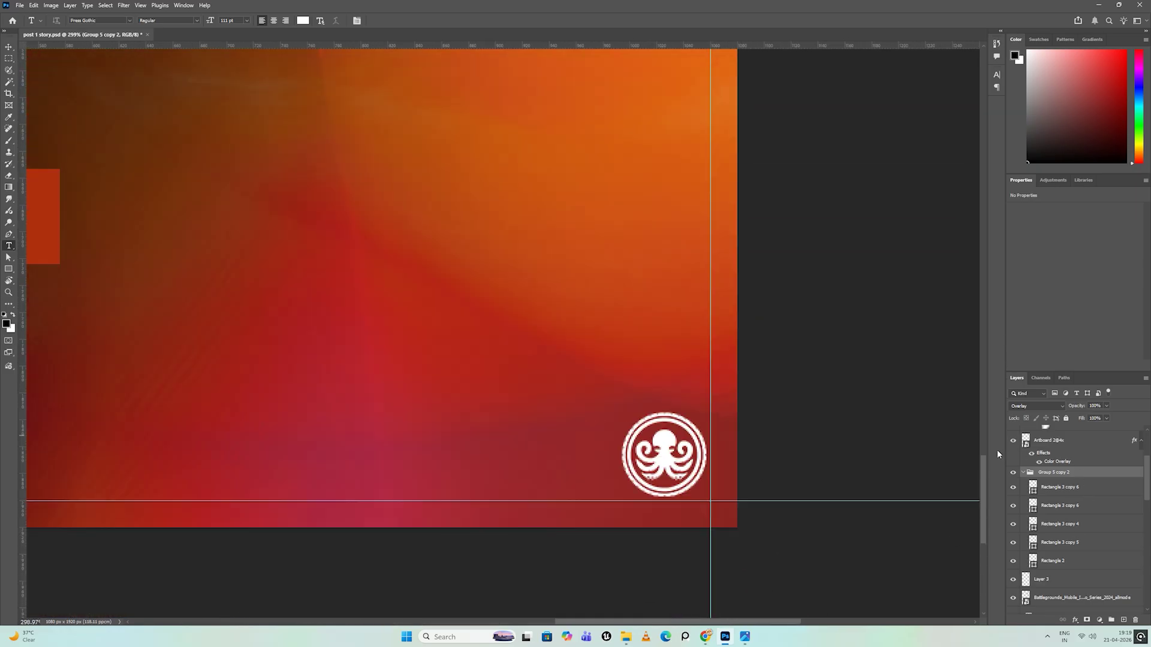
# Show the Group 1 border lines and disable the layer masks on its four Line 1 layers
pyautogui.scroll(1, 599, 522)
pyautogui.moveTo(598, 522); pyautogui.dragTo(749, 600)
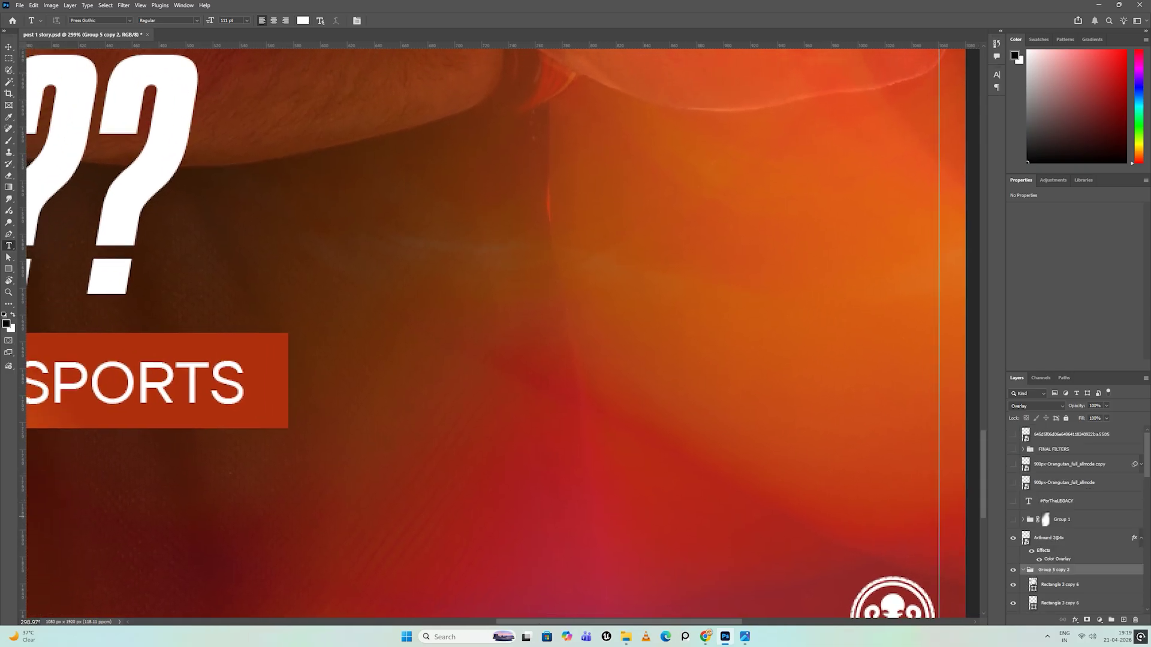
pyautogui.click(1013, 519)
pyautogui.moveTo(860, 483); pyautogui.dragTo(821, 487)
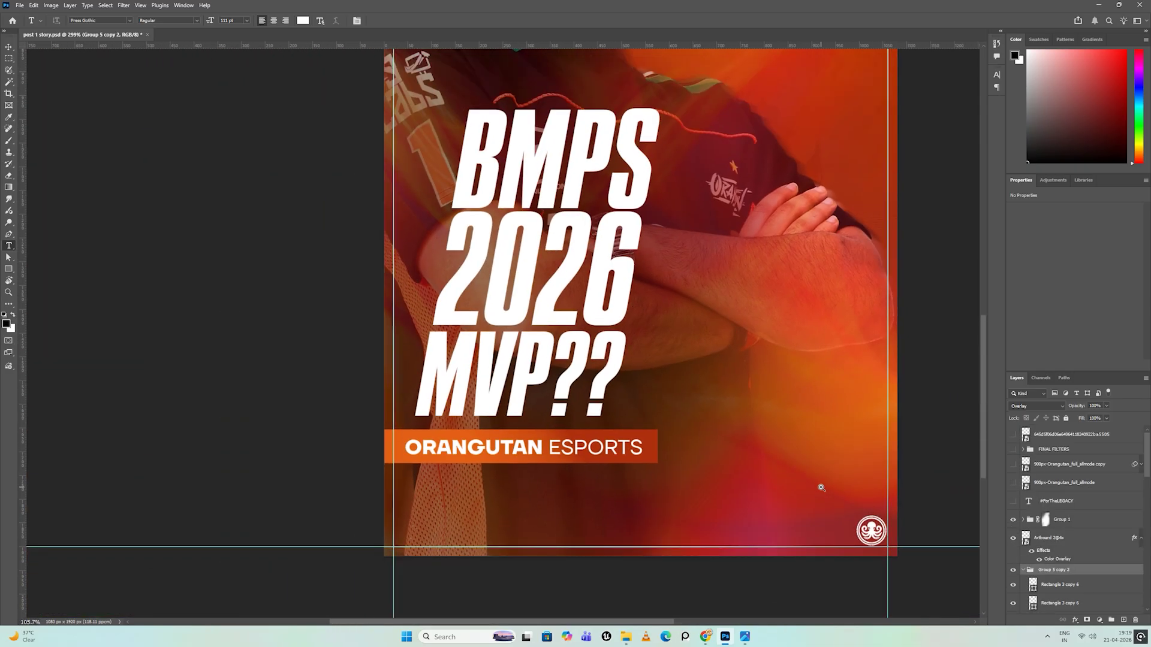
pyautogui.click(1022, 520)
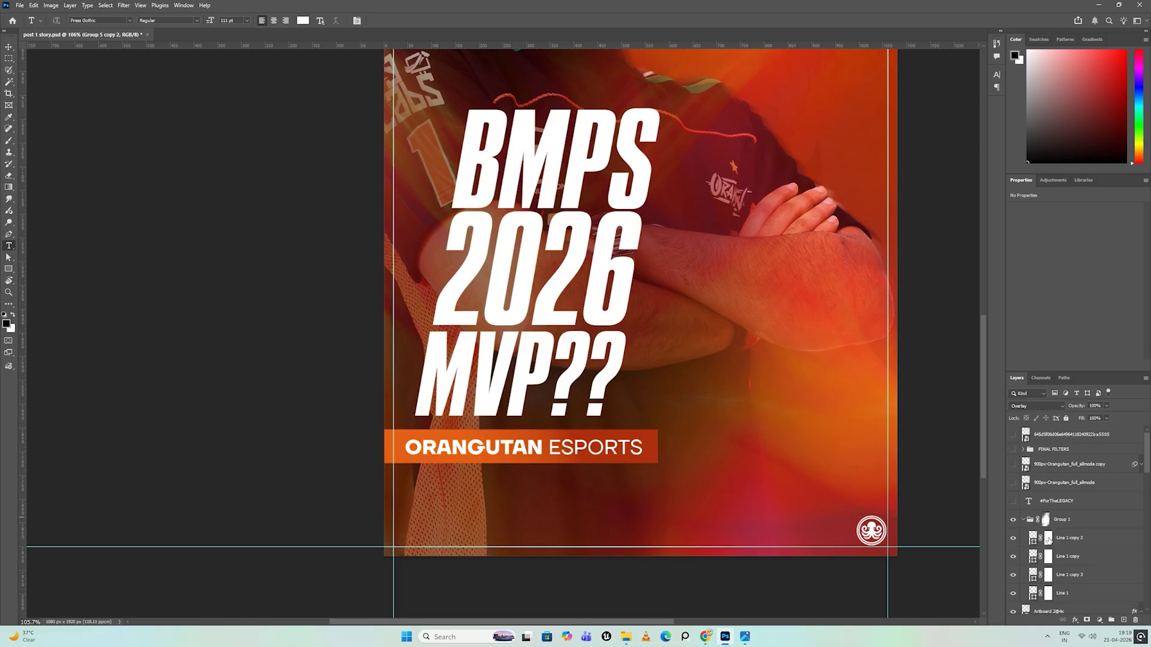
pyautogui.keyDown('shift'); pyautogui.click(1049, 561); pyautogui.keyUp('shift')
pyautogui.keyDown('shift'); pyautogui.click(1049, 592); pyautogui.keyUp('shift')
# Re-enable the Line 1 copy 2 mask and compare the poster border with Group 1 hidden, shown, and with its mask disabled and enabled
pyautogui.click(1013, 520)
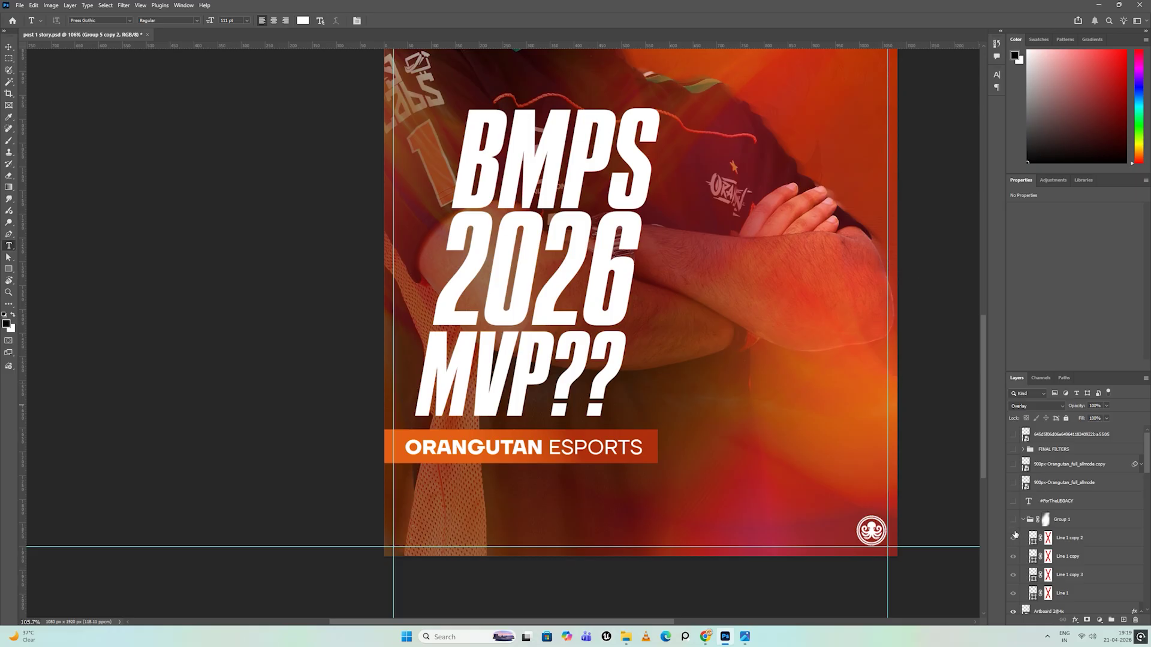
pyautogui.scroll(-5, 899, 545)
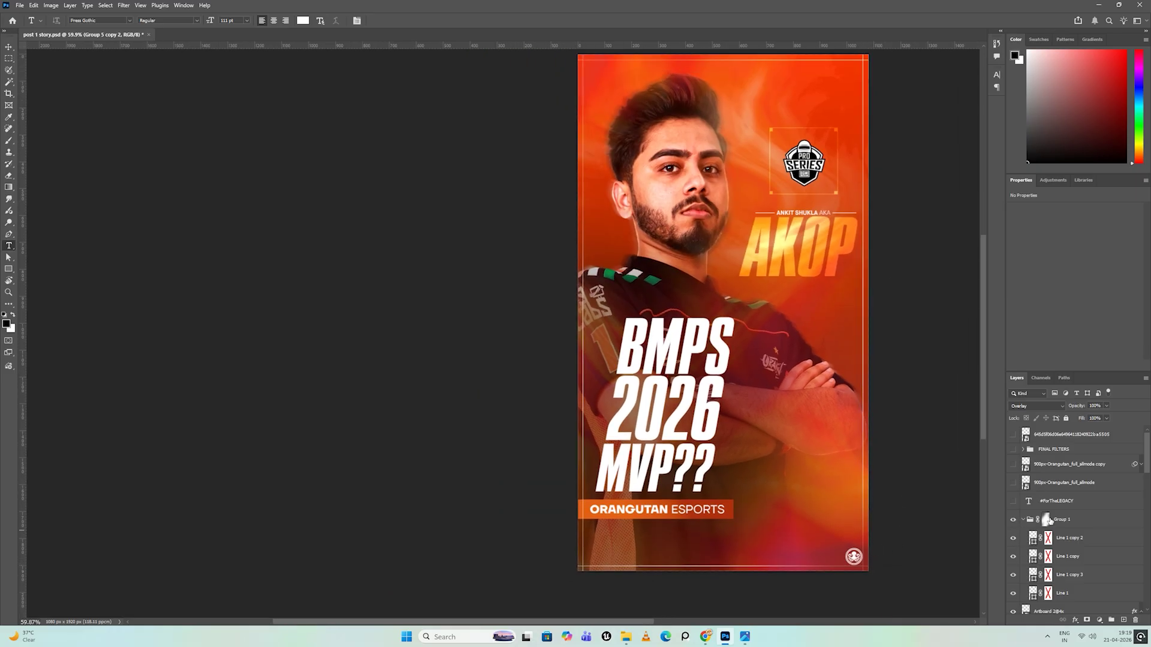
pyautogui.keyDown('shift'); pyautogui.click(1048, 539); pyautogui.keyUp('shift')
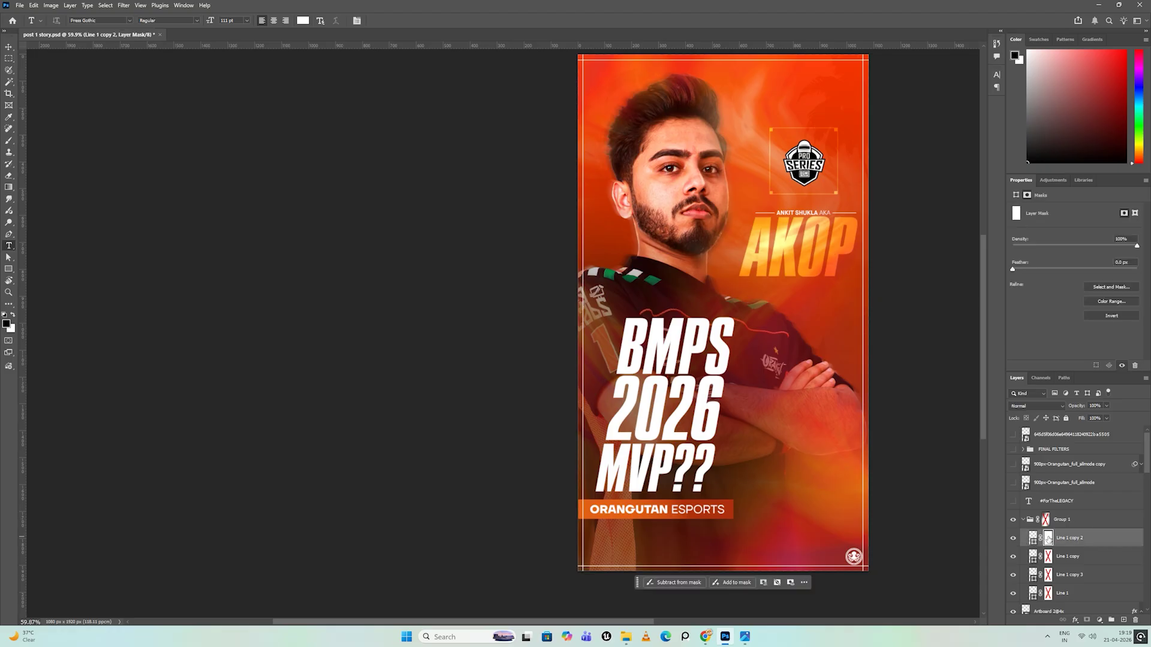
pyautogui.keyDown('shift'); pyautogui.click(1046, 520); pyautogui.keyUp('shift')
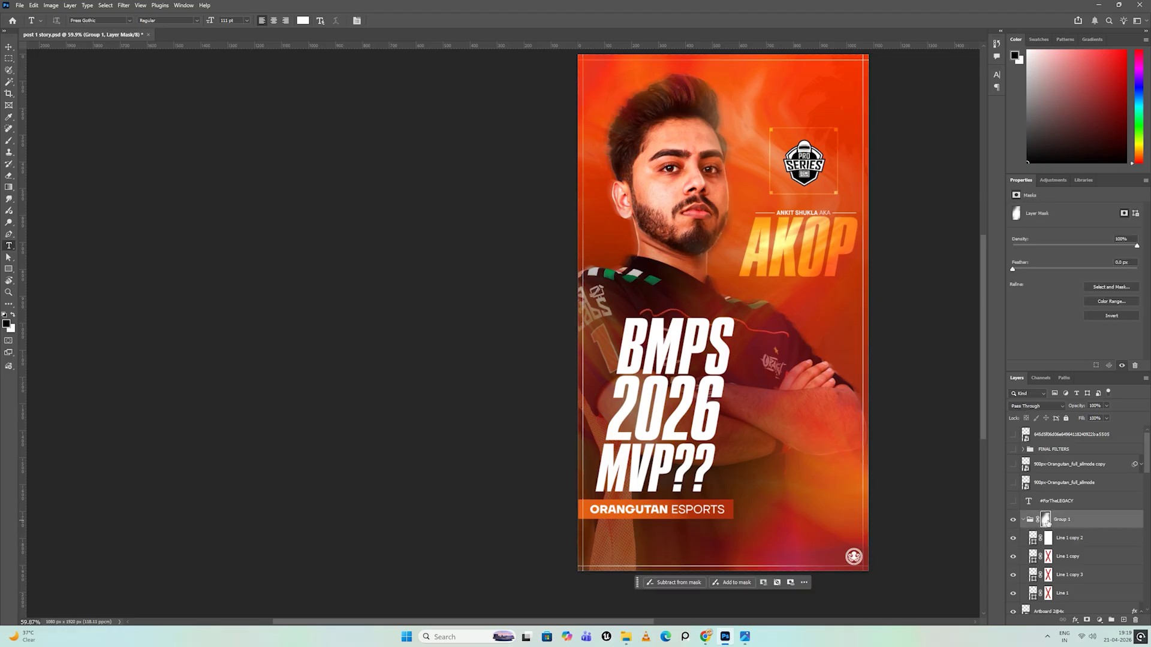
pyautogui.keyDown('shift'); pyautogui.click(1047, 521); pyautogui.keyUp('shift')
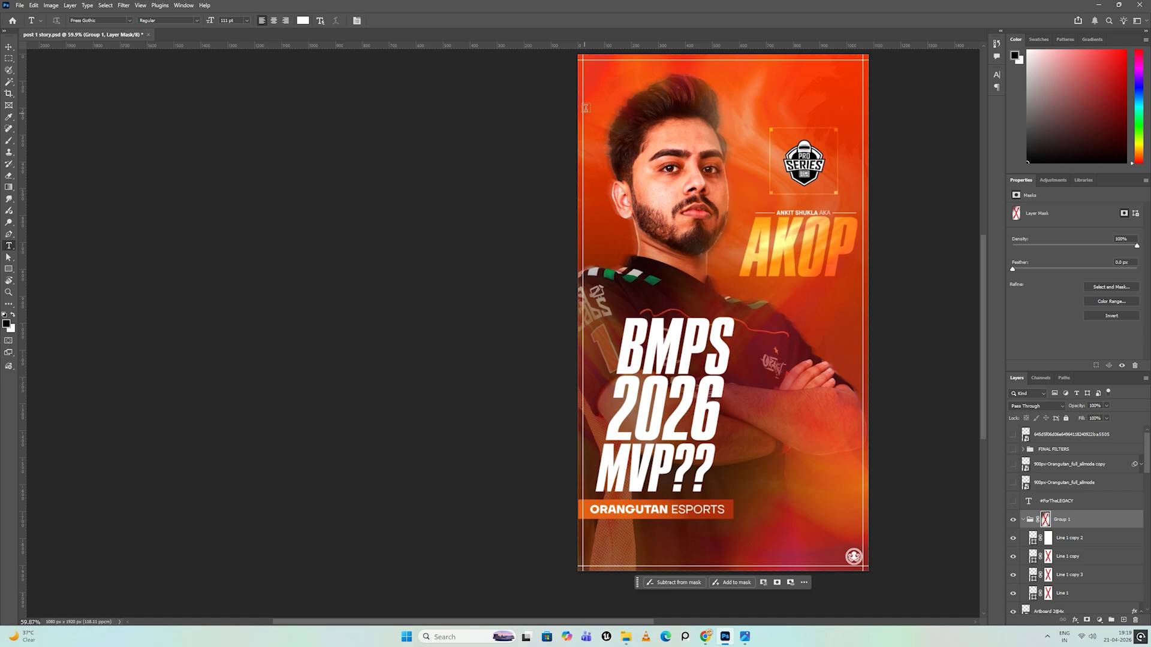
# Re-enable the Group 1 layer mask so the border lines fade over the player, and check the lines around the poster
pyautogui.scroll(5, 608, 72)
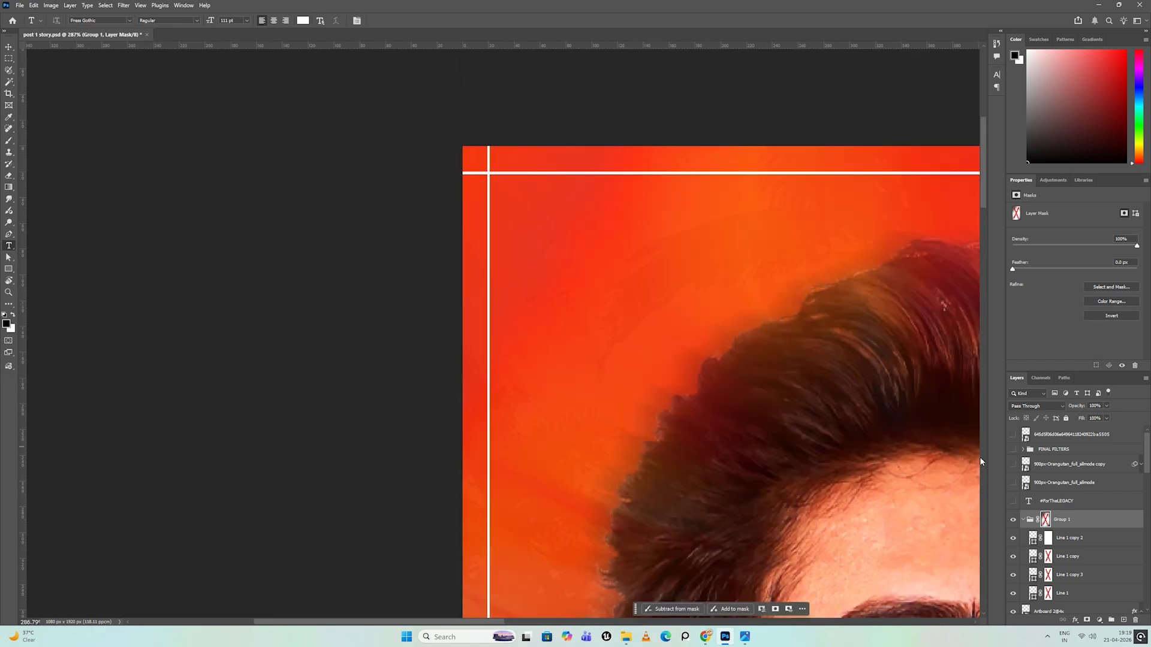
pyautogui.keyDown('shift'); pyautogui.click(1046, 521); pyautogui.keyUp('shift')
pyautogui.scroll(-5, 590, 202)
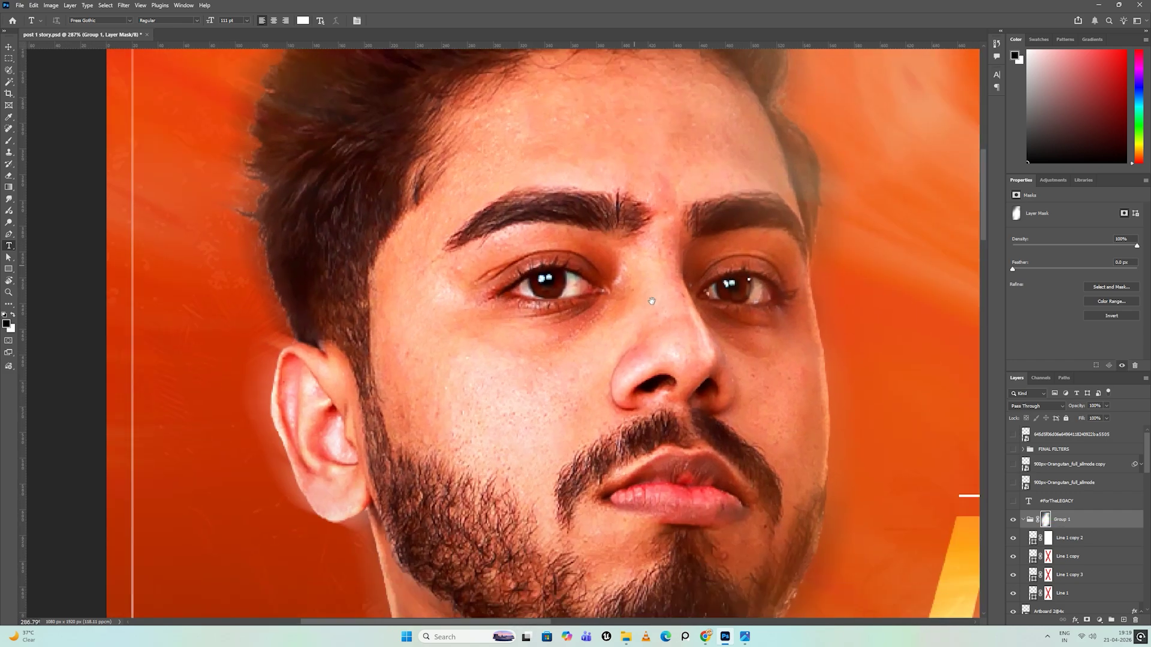
pyautogui.scroll(-4, 601, 454)
pyautogui.scroll(-3, 601, 454)
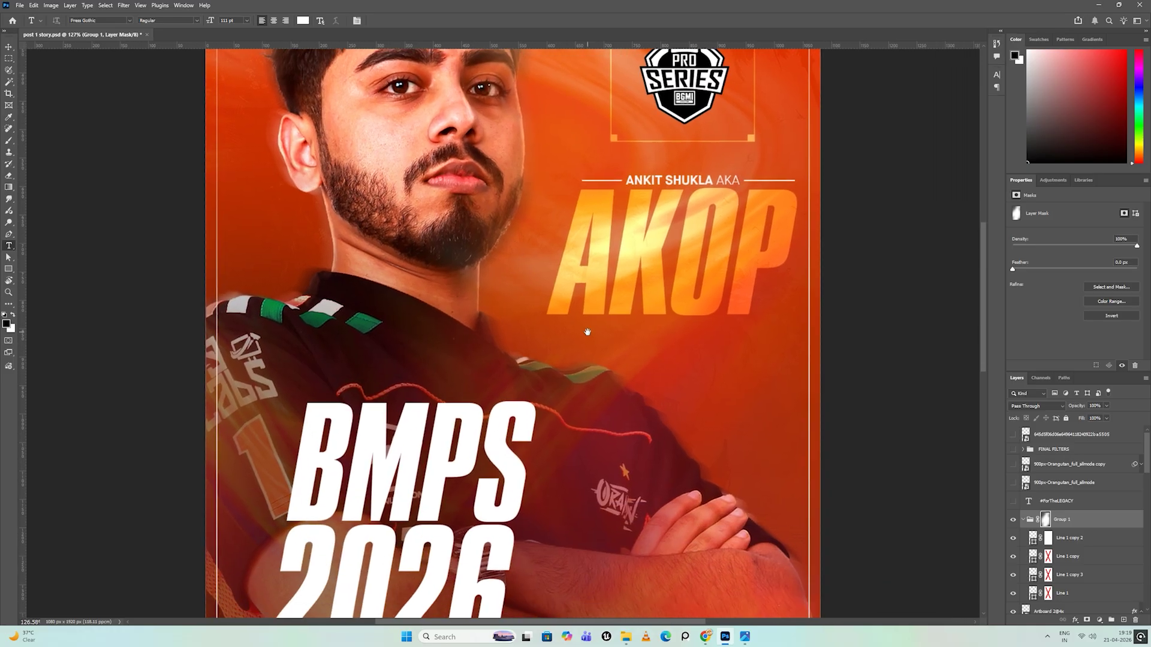
pyautogui.scroll(-3, 535, 236)
pyautogui.scroll(3, 535, 237)
pyautogui.scroll(-3, 536, 237)
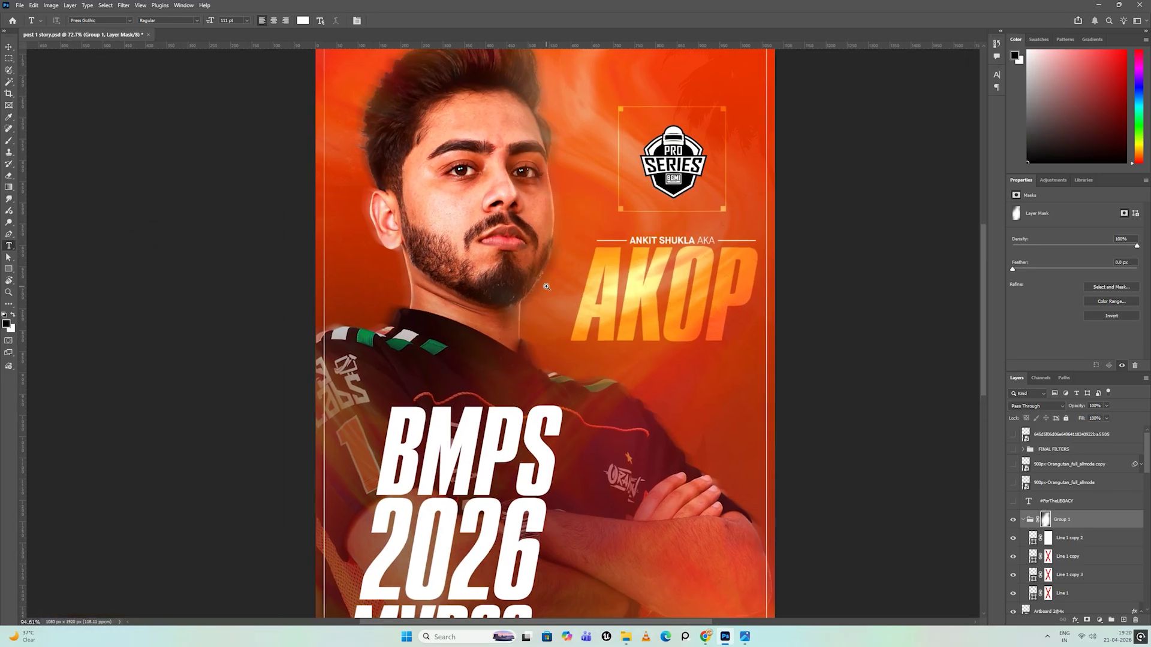
# Show the #ForTheLEGACY text layer at the poster's bottom and inspect its font settings
pyautogui.scroll(3, 551, 505)
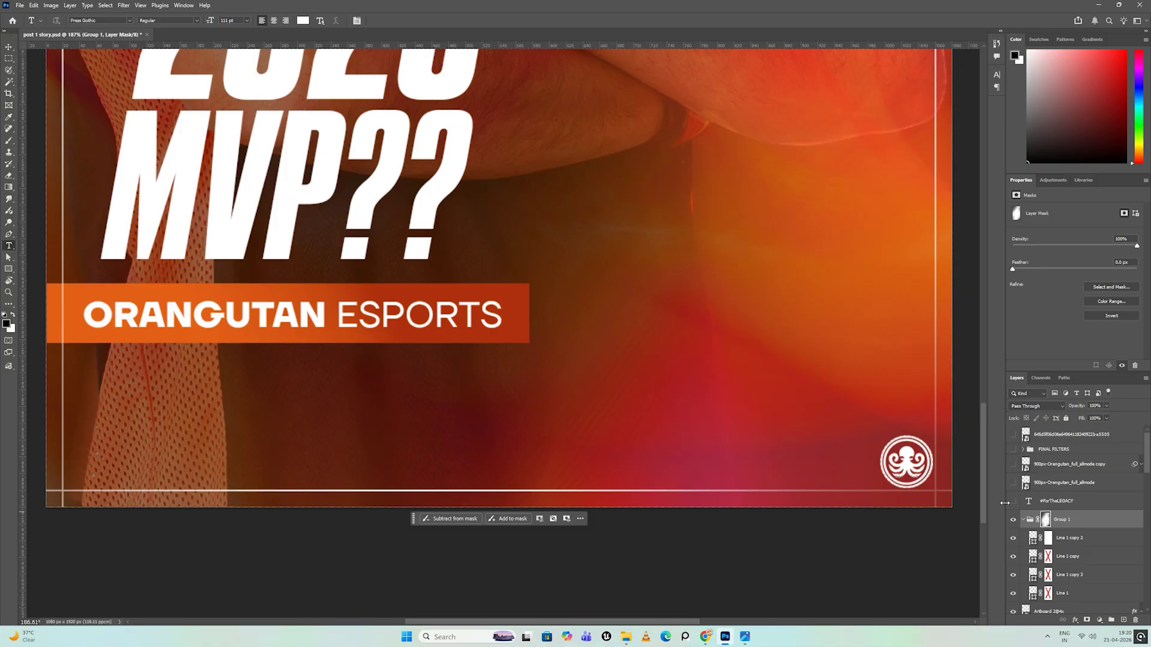
pyautogui.click(1013, 501)
pyautogui.click(1058, 501)
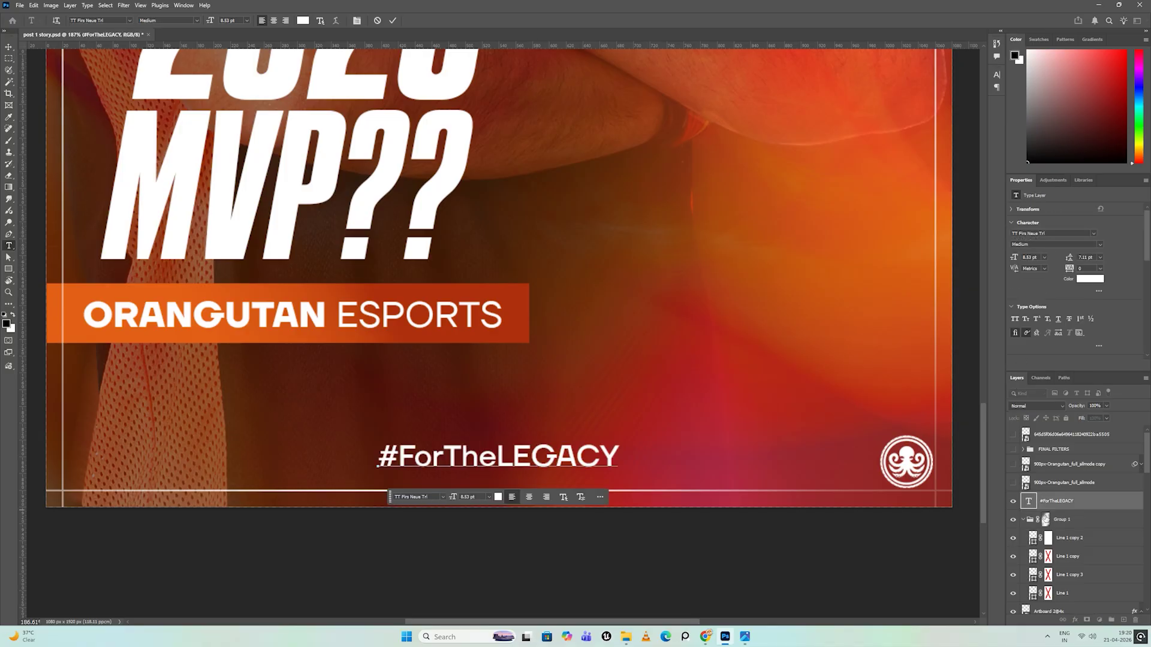
pyautogui.click(624, 319)
# Show the two 900px-Orangutan_full_allmode logo layers and inspect the Motion Blur smart filter on the copy over the sleeve
pyautogui.scroll(-5, 624, 318)
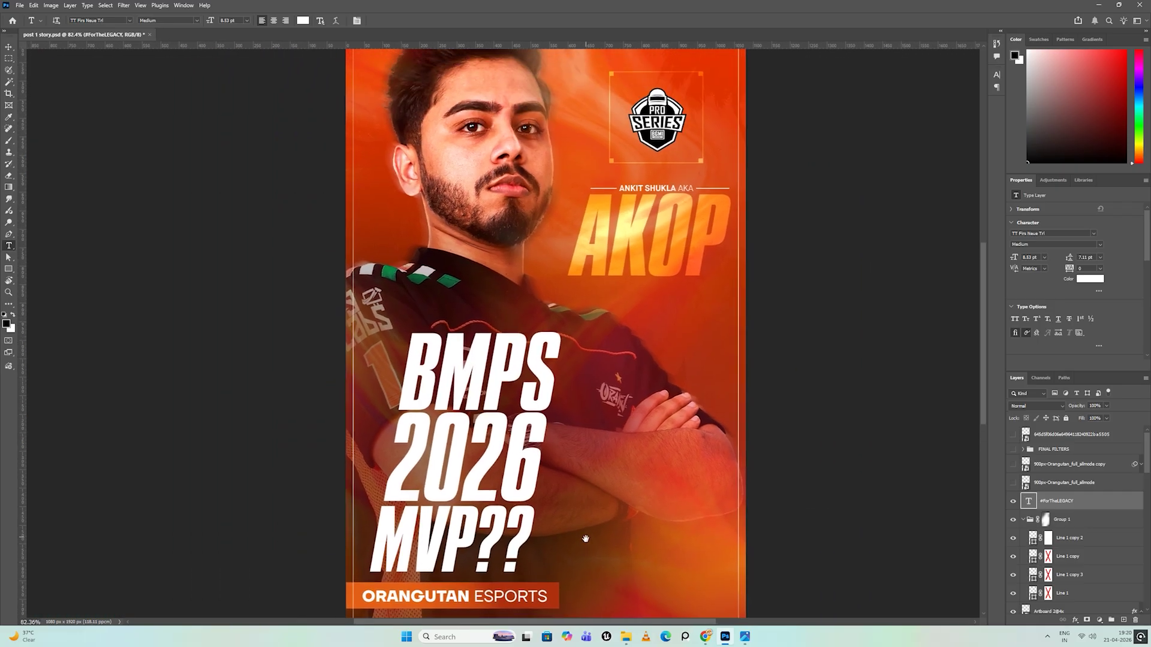
pyautogui.scroll(-1, 585, 539)
pyautogui.click(1013, 483)
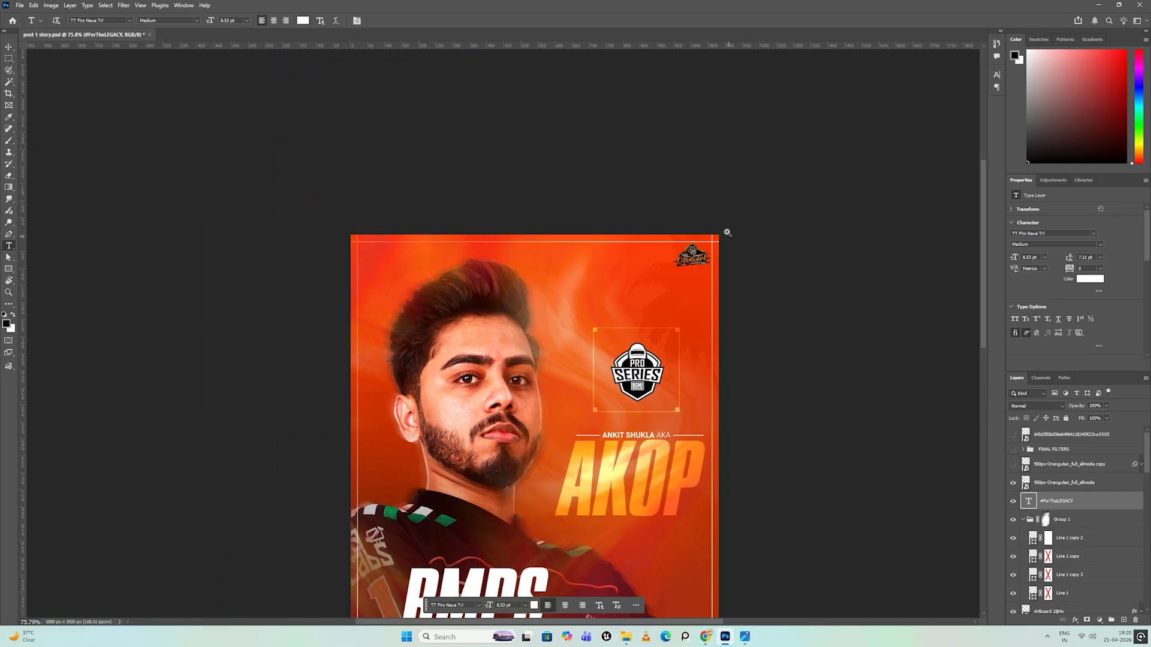
pyautogui.scroll(8, 727, 235)
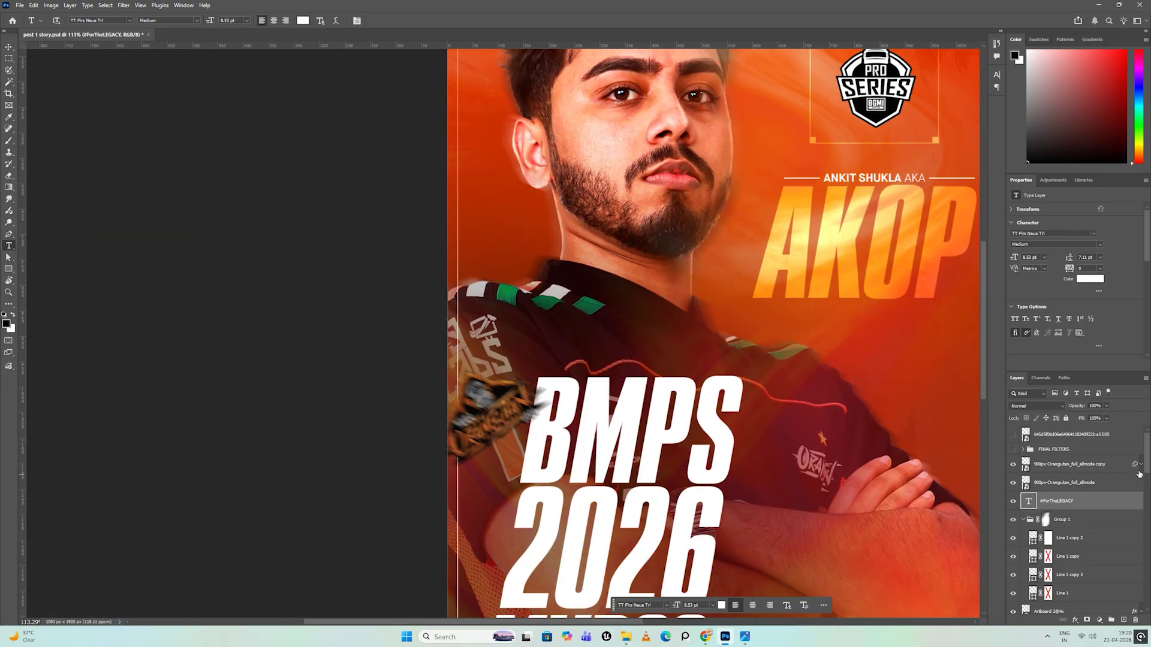
pyautogui.click(1141, 464)
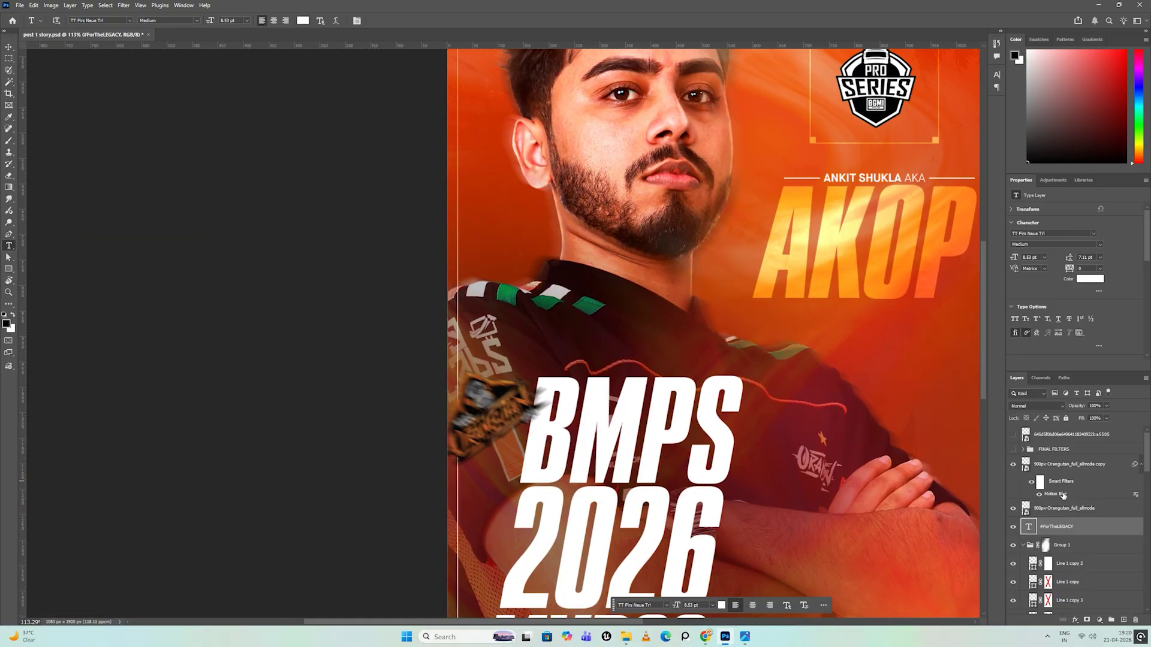
pyautogui.doubleClick(1055, 494)
pyautogui.click(621, 174)
pyautogui.moveTo(809, 299); pyautogui.dragTo(671, 567)
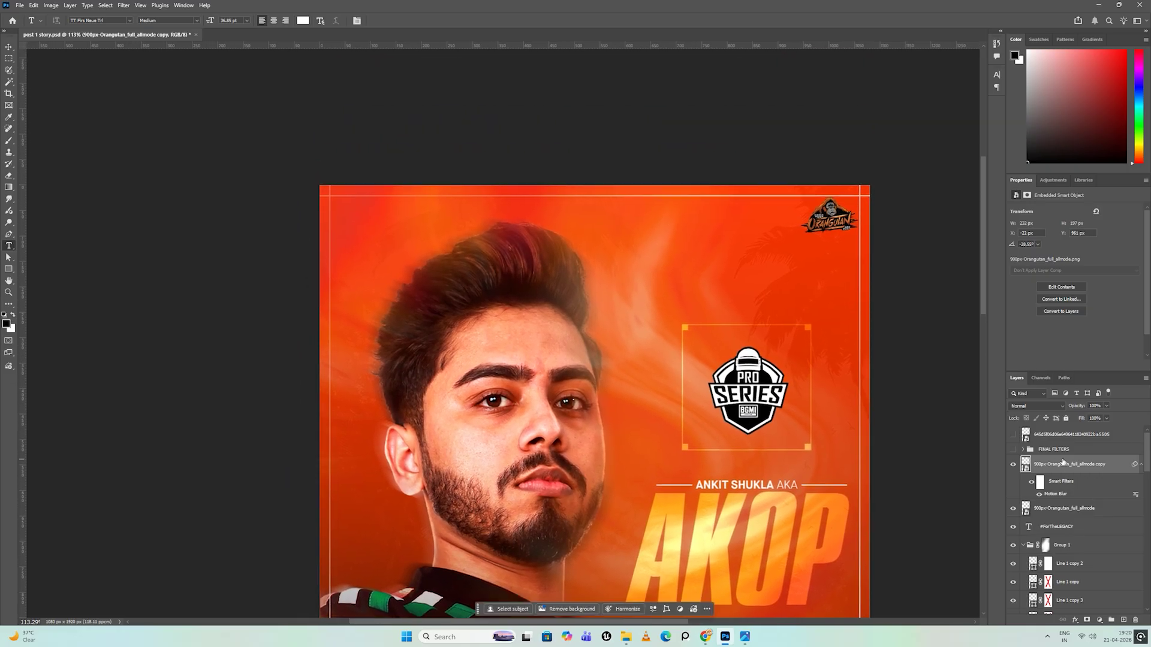
pyautogui.moveTo(401, 180); pyautogui.dragTo(468, 181)
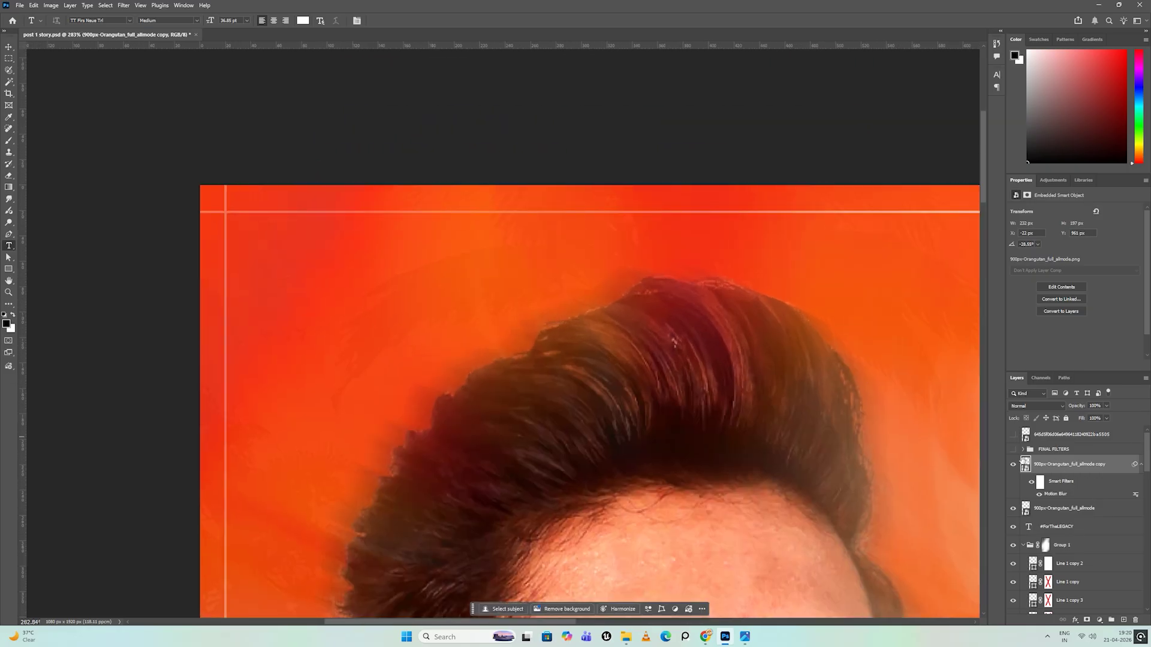
# Show the BGMI logo layer in the poster's upper-left corner and check the full composition
pyautogui.click(1011, 435)
pyautogui.scroll(-10, 899, 432)
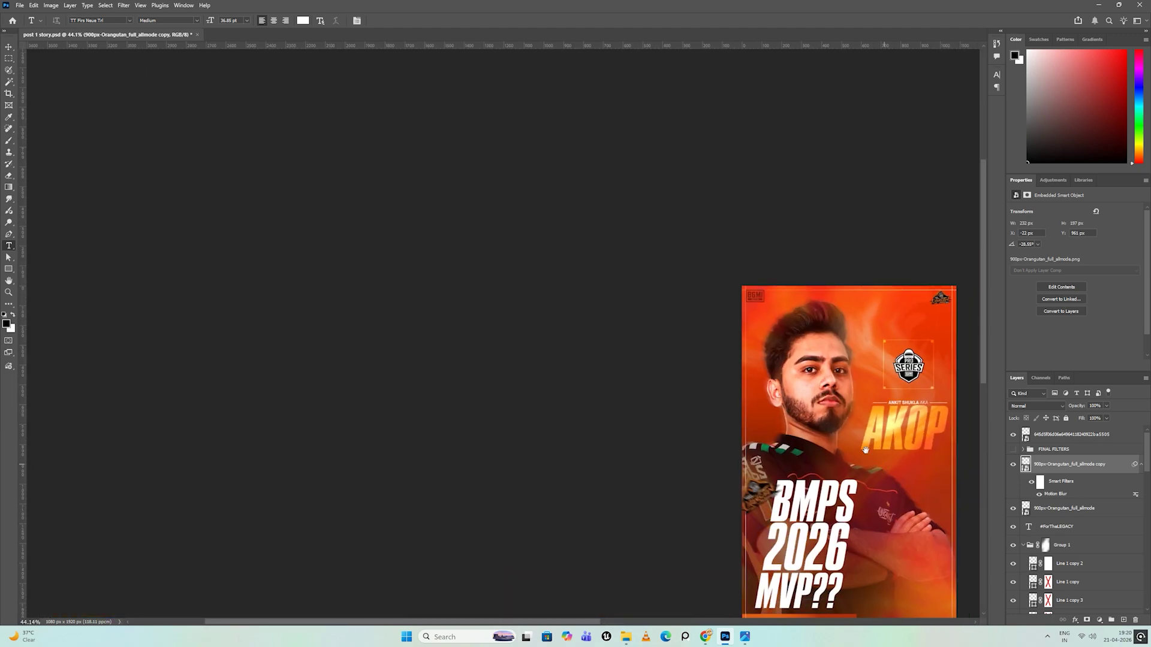
pyautogui.moveTo(866, 450); pyautogui.dragTo(703, 450)
pyautogui.scroll(5, 652, 393)
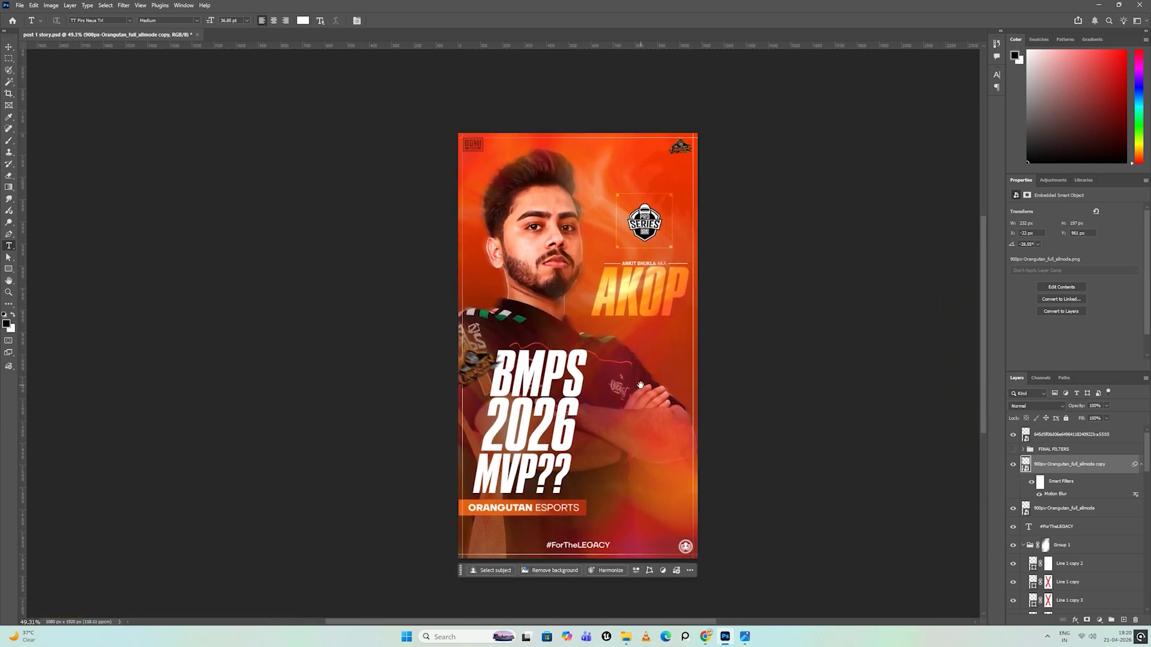
pyautogui.moveTo(652, 393); pyautogui.dragTo(641, 390)
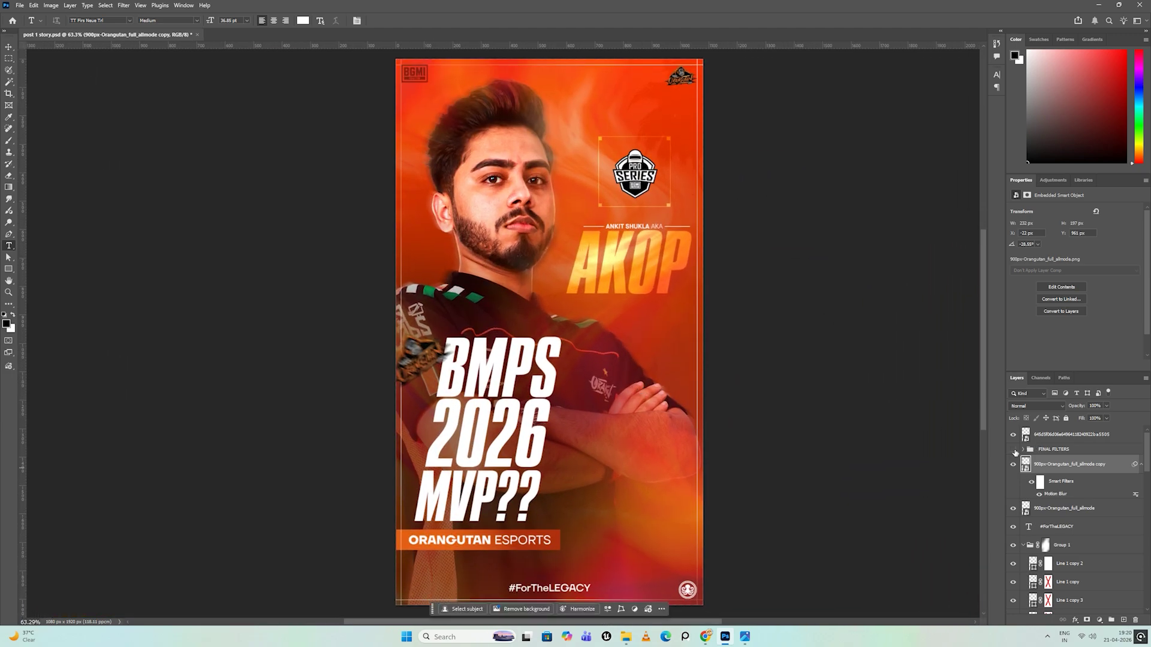
# Show the FINAL FILTERS group and compare the poster with the group on and off
pyautogui.click(1013, 450)
pyautogui.click(1013, 449)
pyautogui.click(1013, 450)
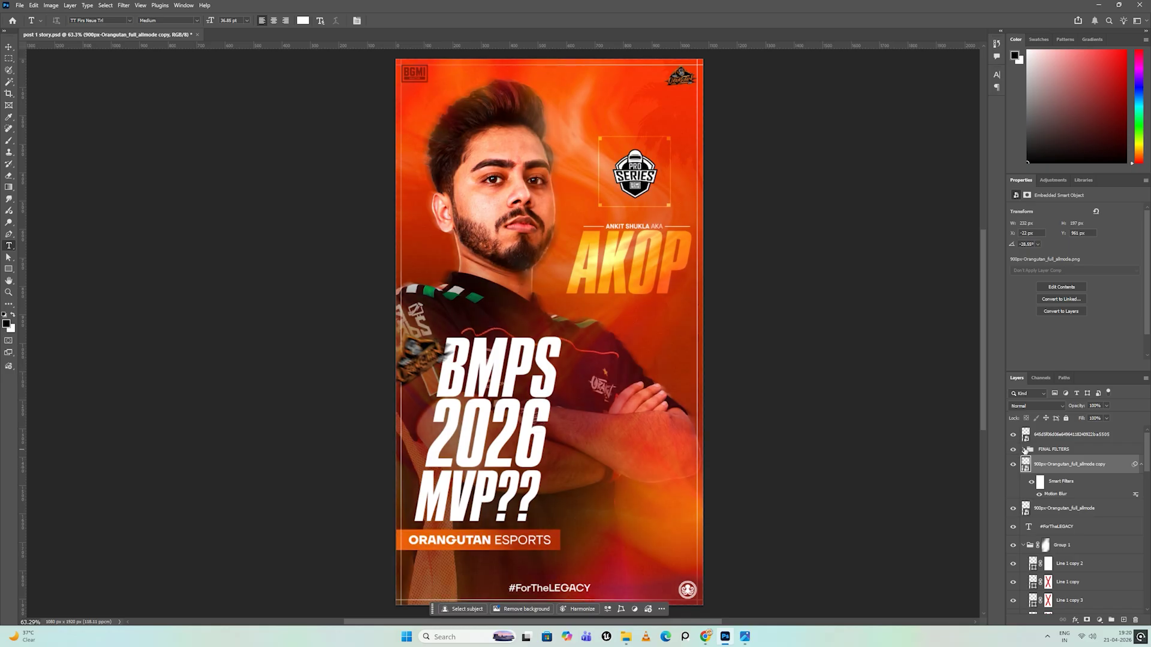
# Expand the FINAL FILTERS group and inspect the Grain 1, Clarity and dehaze 1, and Color and vibrance 1 settings
pyautogui.click(1024, 449)
pyautogui.click(1066, 467)
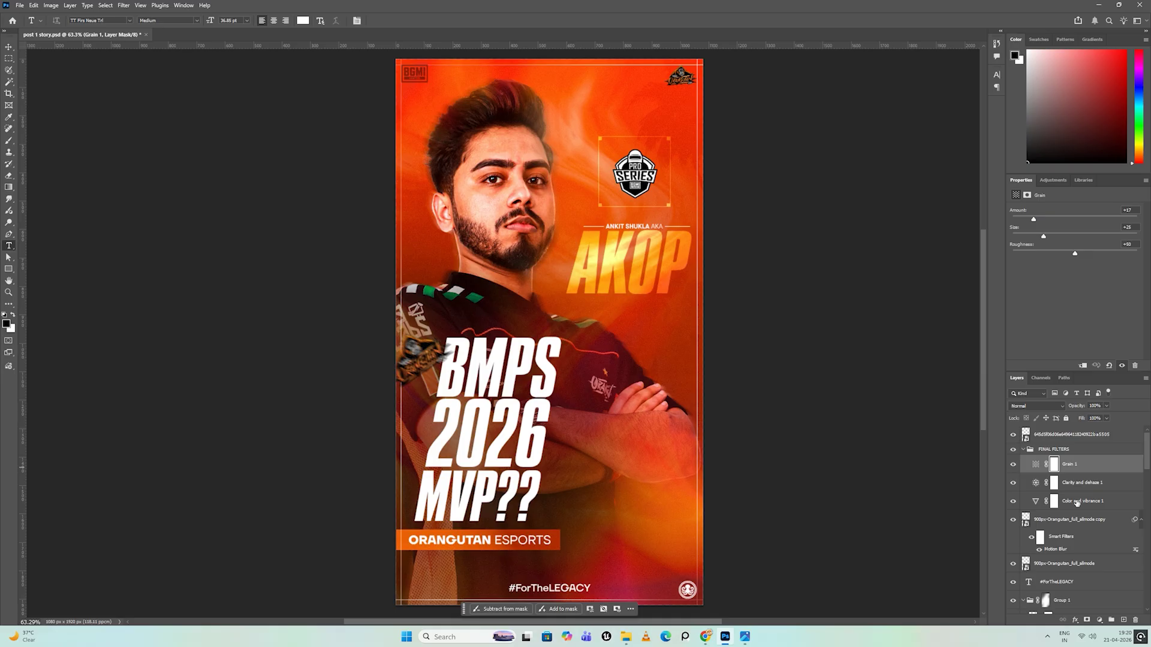
pyautogui.click(1076, 502)
pyautogui.click(1079, 467)
pyautogui.click(1081, 483)
pyautogui.click(1078, 502)
pyautogui.click(1074, 484)
pyautogui.click(1076, 466)
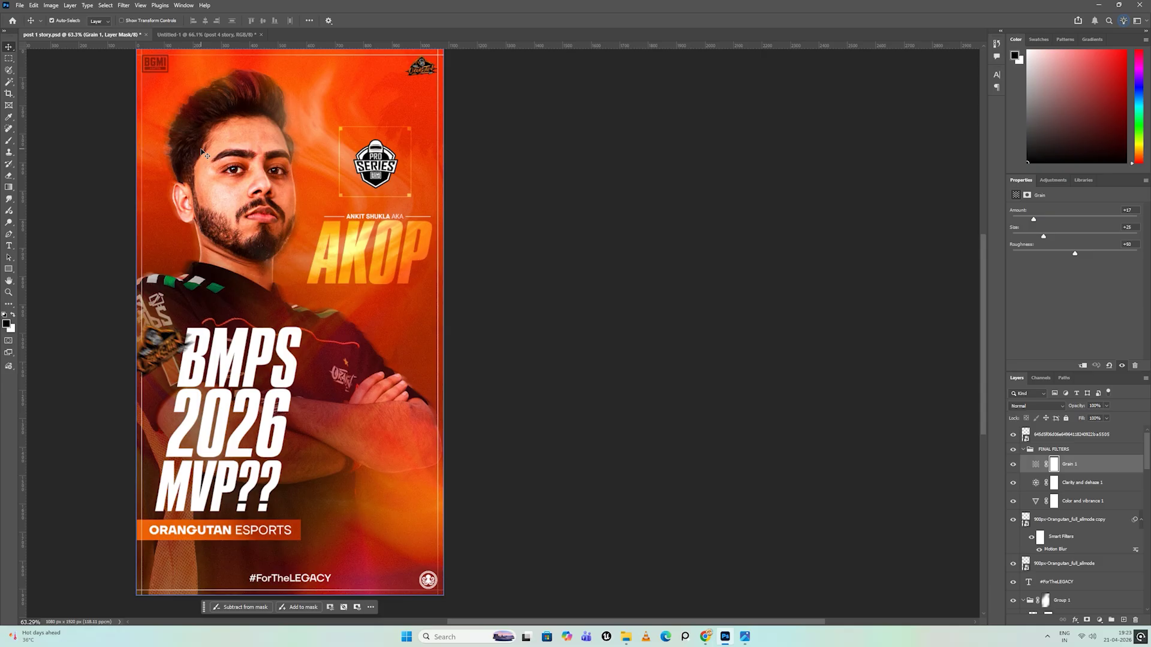
# Compare the glow behind the player with Layer 1 hidden and shown, leaving Layer 1 visible and selected
pyautogui.moveTo(204, 154); pyautogui.dragTo(327, 207)
pyautogui.moveTo(775, 380); pyautogui.dragTo(693, 393)
pyautogui.scroll(-5, 1037, 539)
pyautogui.click(1028, 539)
pyautogui.click(1015, 548)
pyautogui.click(1018, 548)
pyautogui.click(1017, 549)
pyautogui.click(1017, 549)
pyautogui.click(1040, 550)
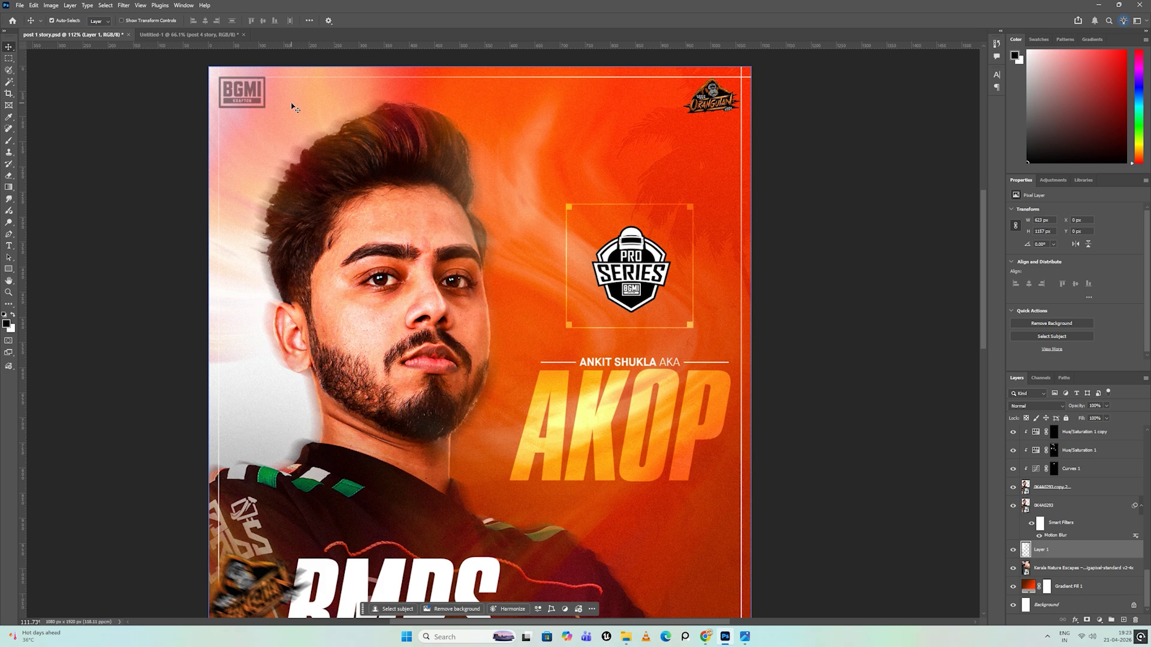
# Demonstrate brushing on Layer 1 around the player's head with white as the foreground colour
pyautogui.press('b')
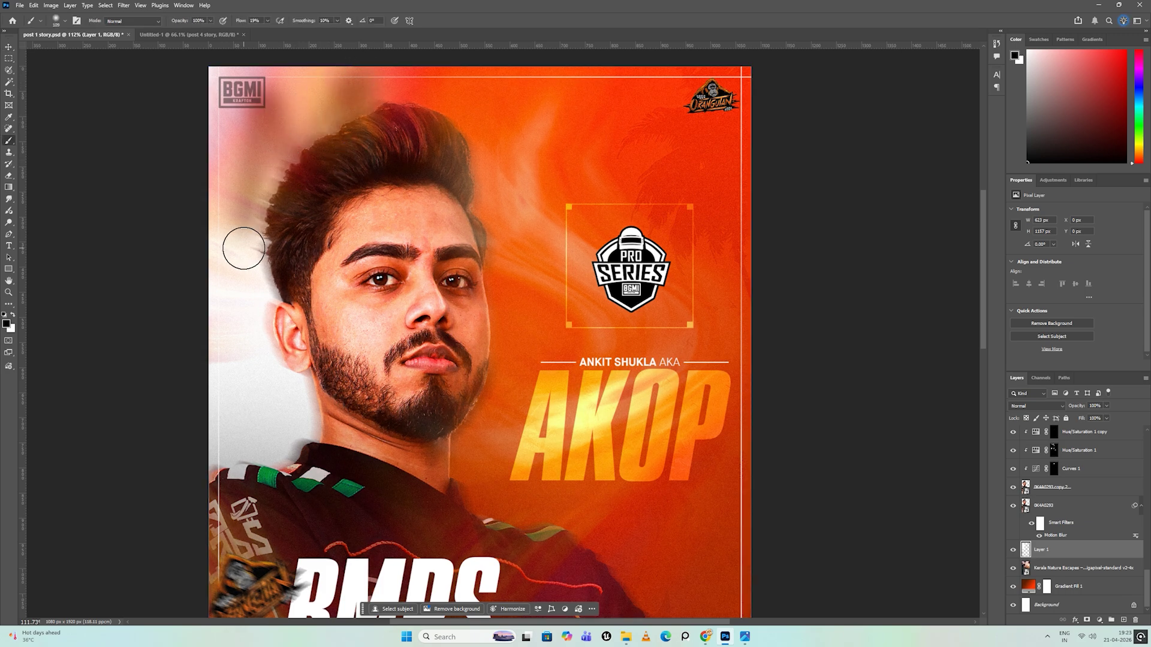
pyautogui.press('x')
pyautogui.moveTo(262, 195); pyautogui.dragTo(458, 179)
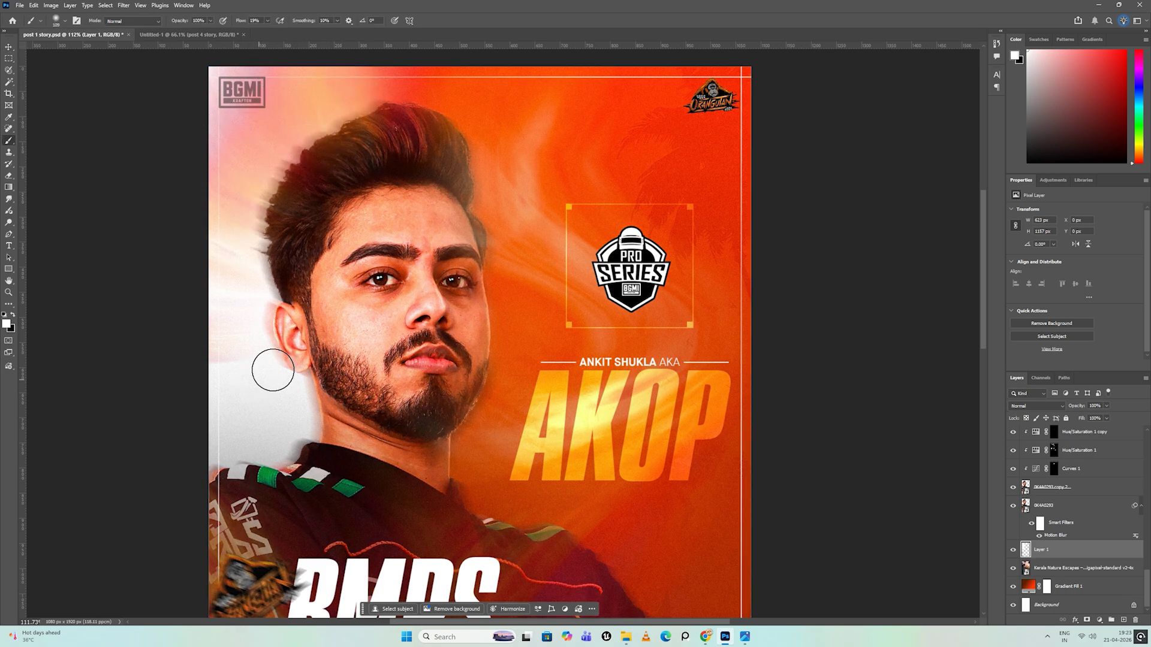
# Show Layer 5, compare the player's light edges with Layers 4 and 5 on and off, and select Layer 5
pyautogui.scroll(5, 1034, 575)
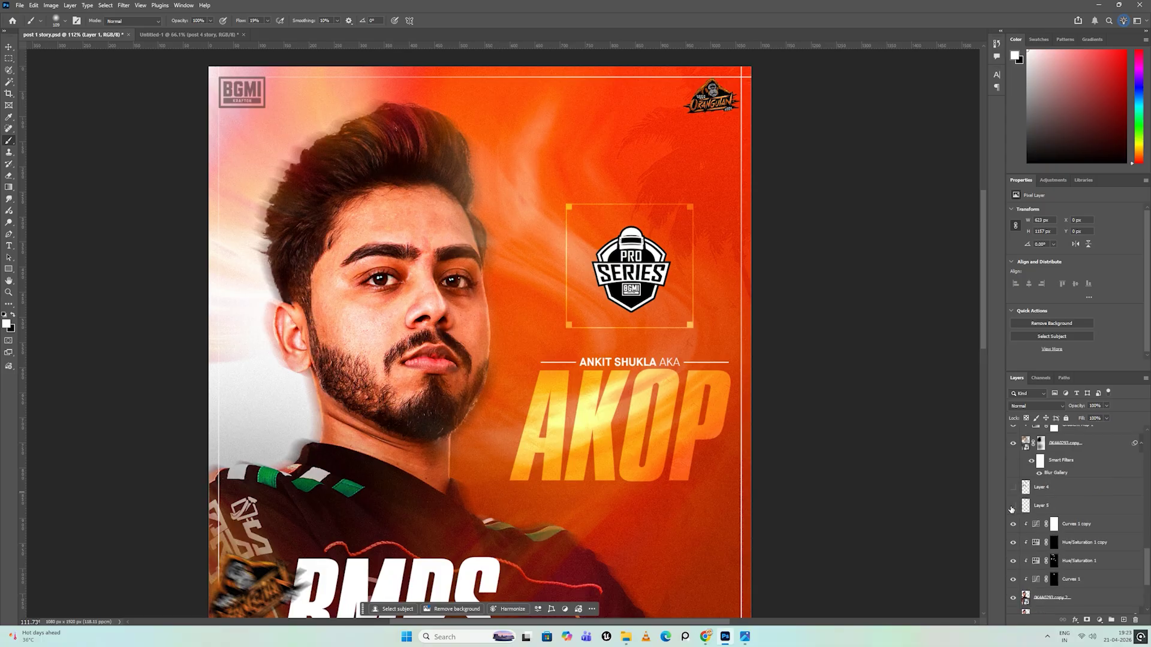
pyautogui.click(1012, 506)
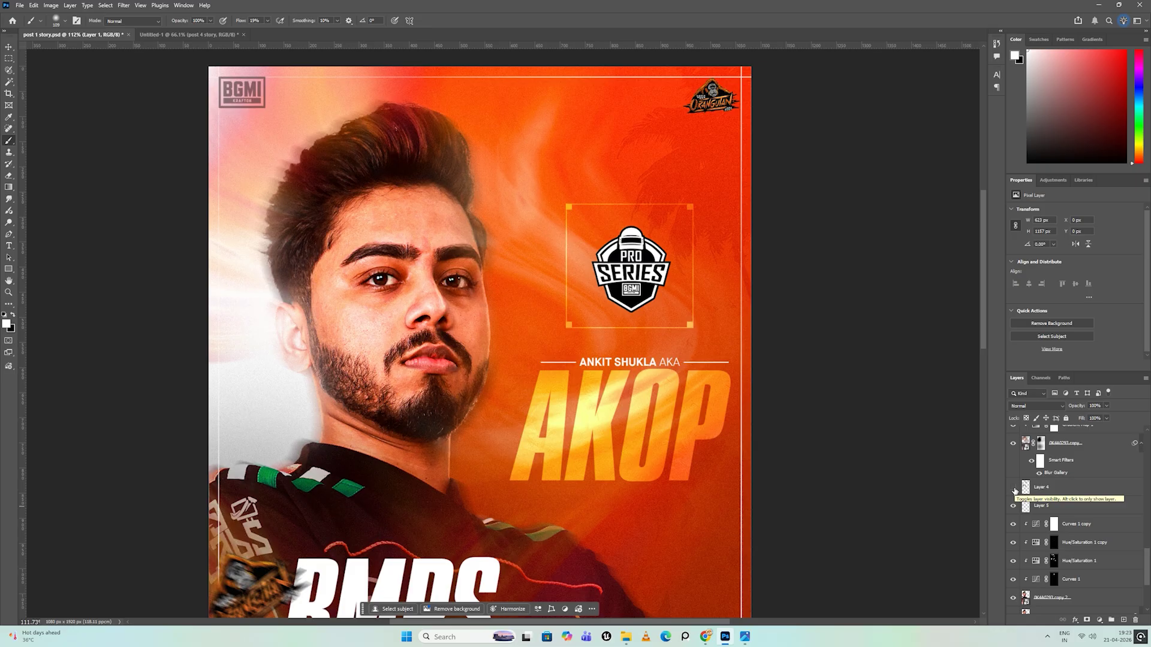
pyautogui.click(1013, 488)
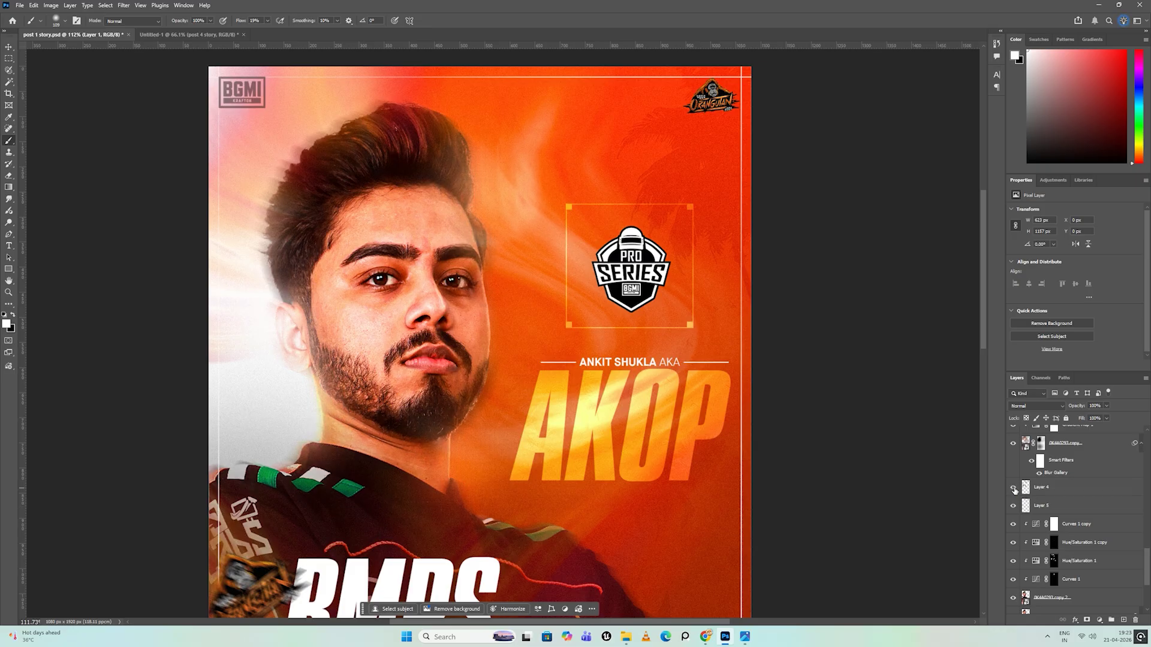
pyautogui.click(1013, 506)
pyautogui.click(1013, 506)
pyautogui.click(1062, 514)
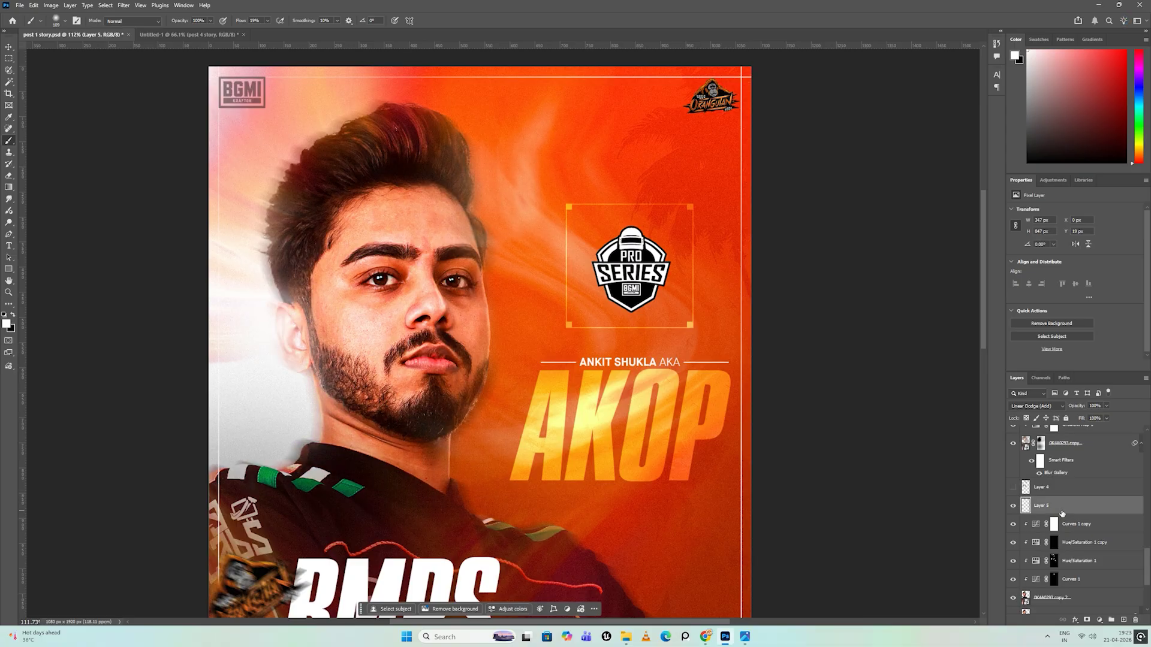
pyautogui.moveTo(477, 350); pyautogui.dragTo(454, 439)
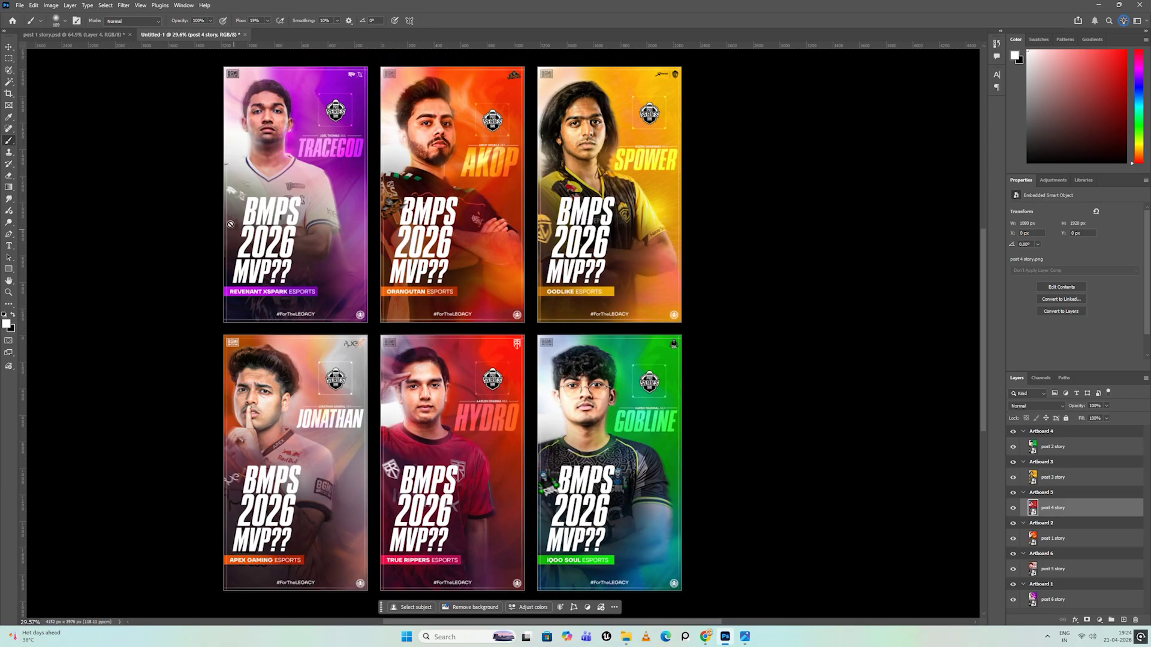
# Look over the six posters in Untitled-1, and open post 4 story from the recent files
pyautogui.scroll(-1, 484, 425)
pyautogui.scroll(3, 483, 425)
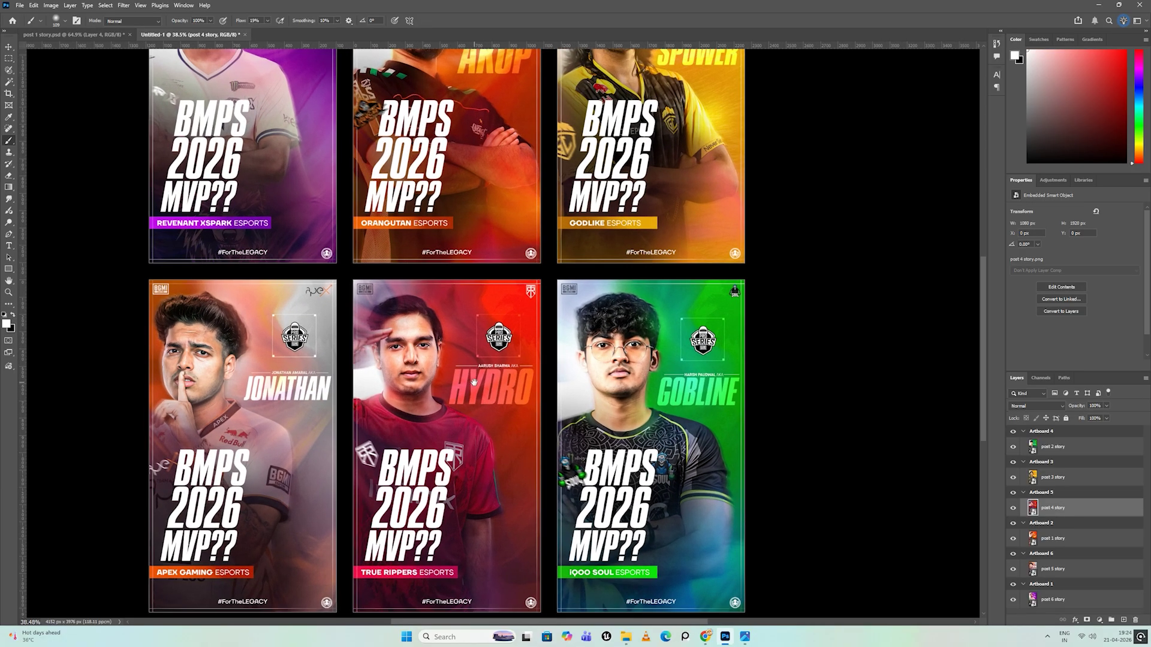
pyautogui.click(12, 20)
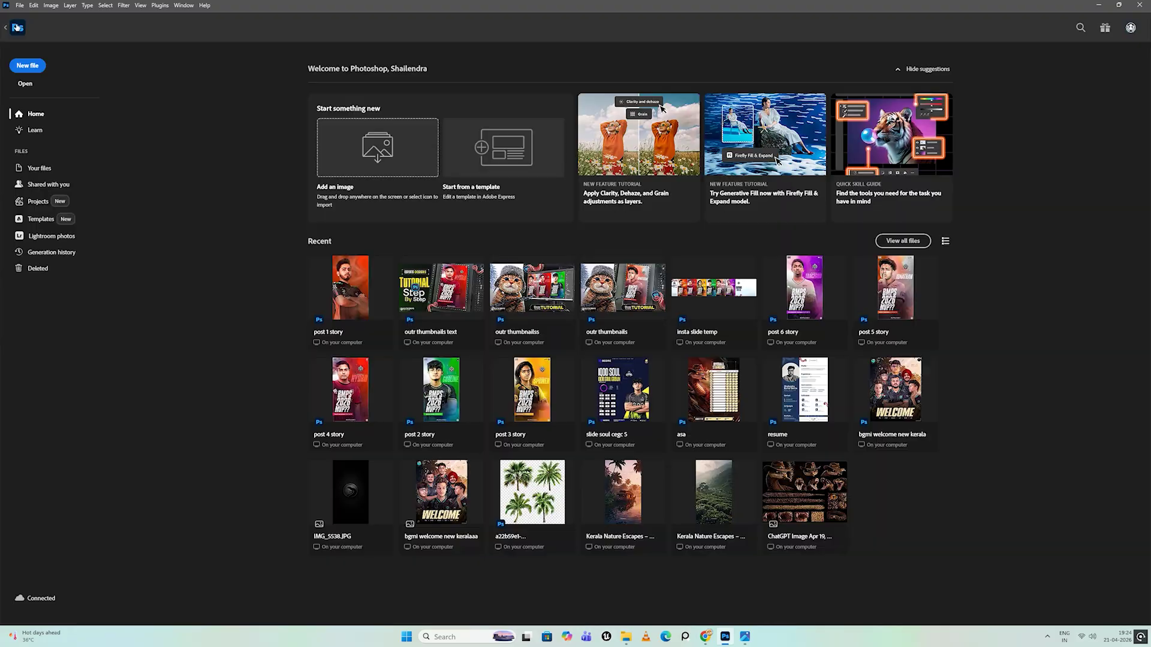
pyautogui.click(347, 398)
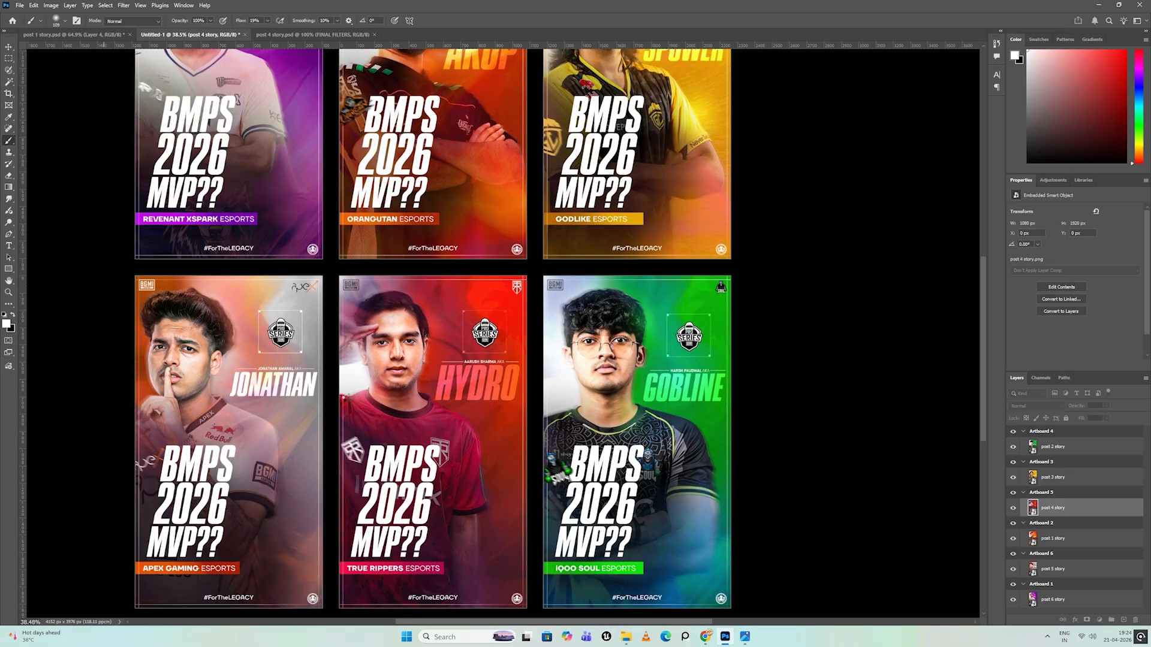
pyautogui.scroll(2, 495, 246)
pyautogui.scroll(-1, 471, 249)
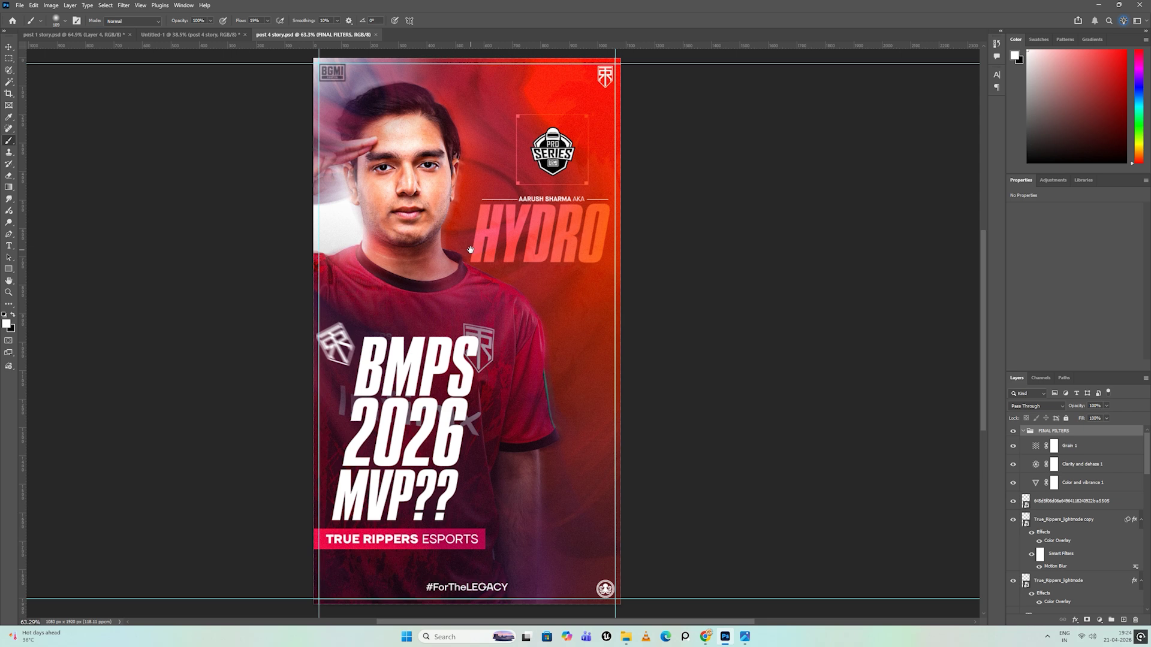
# Inspect the Gradient Map 1 colours in the Hydro poster and compare the overlay with the gradient map hidden and shown
pyautogui.scroll(-10, 1063, 533)
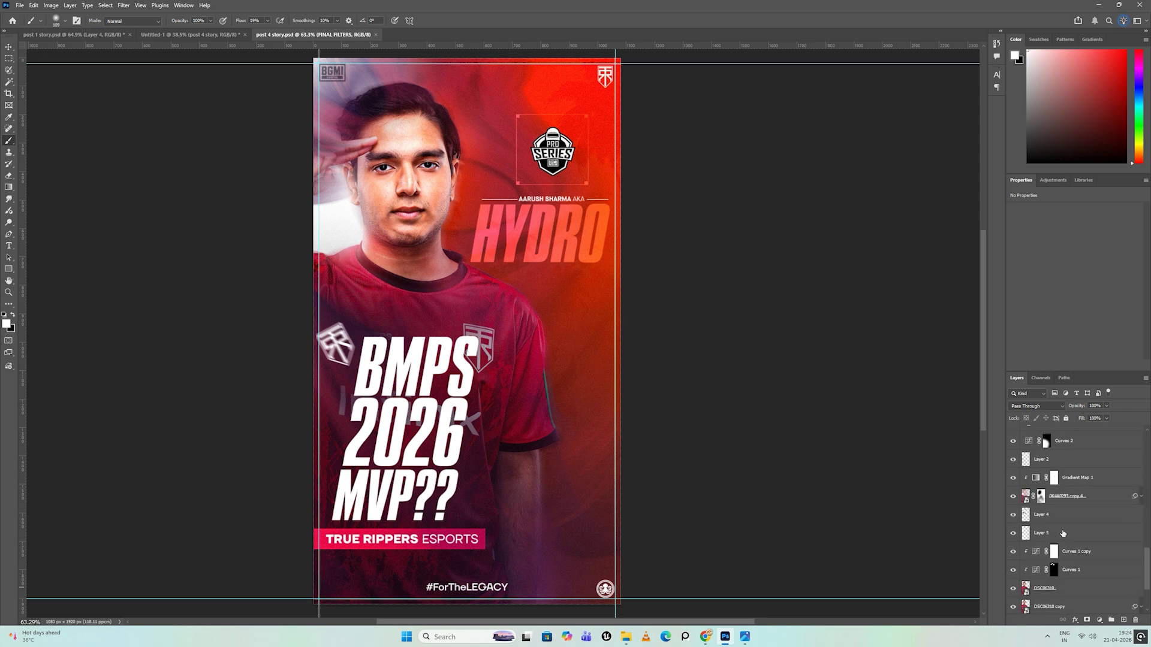
pyautogui.click(1059, 477)
pyautogui.click(1075, 211)
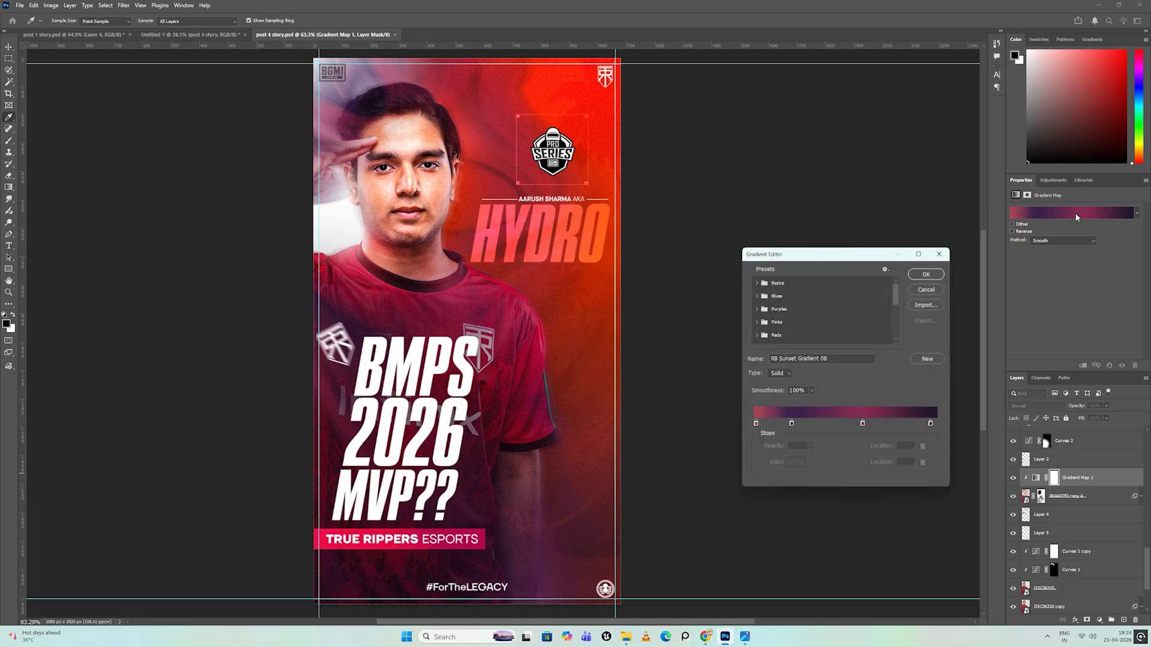
pyautogui.click(925, 287)
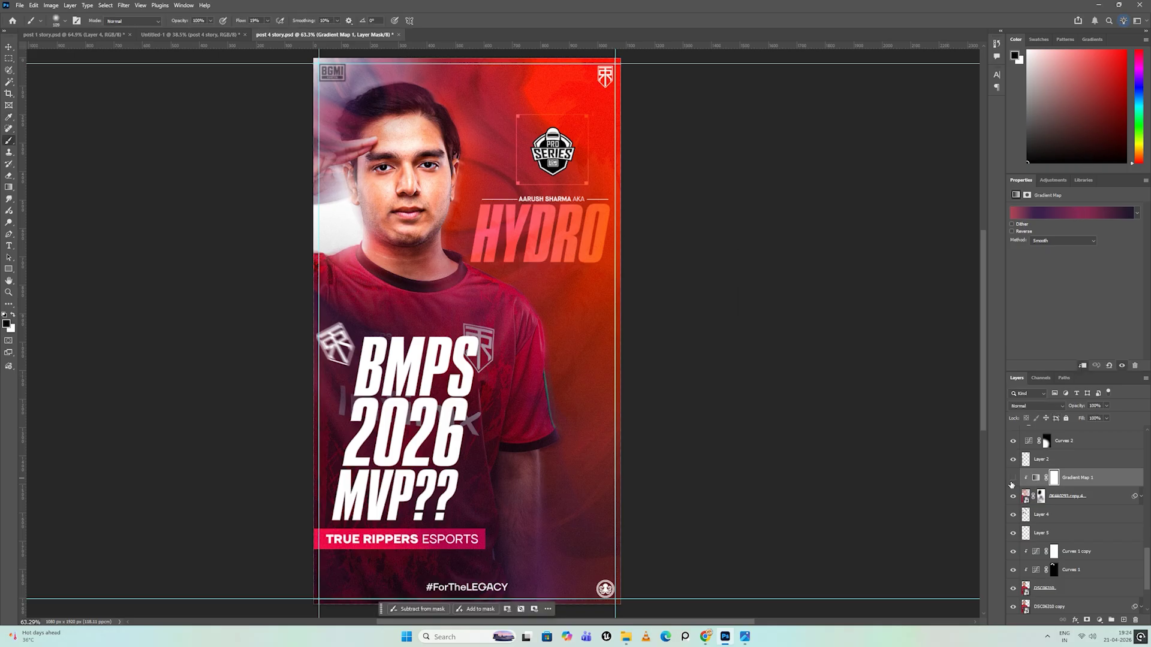
pyautogui.click(1013, 479)
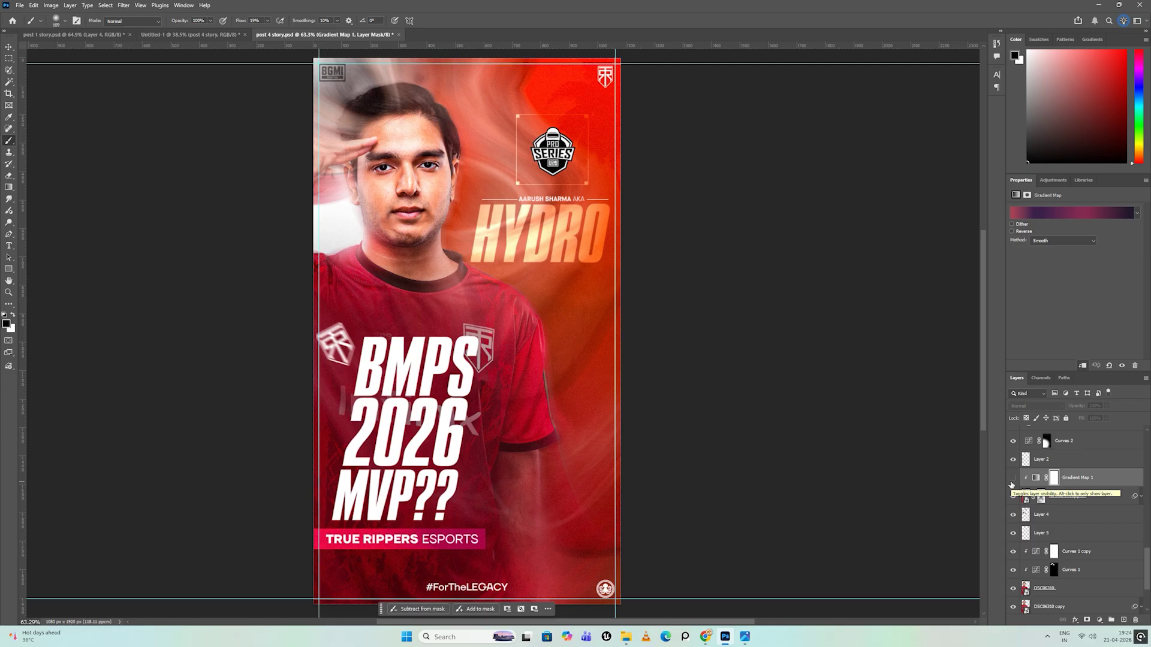
pyautogui.click(1013, 478)
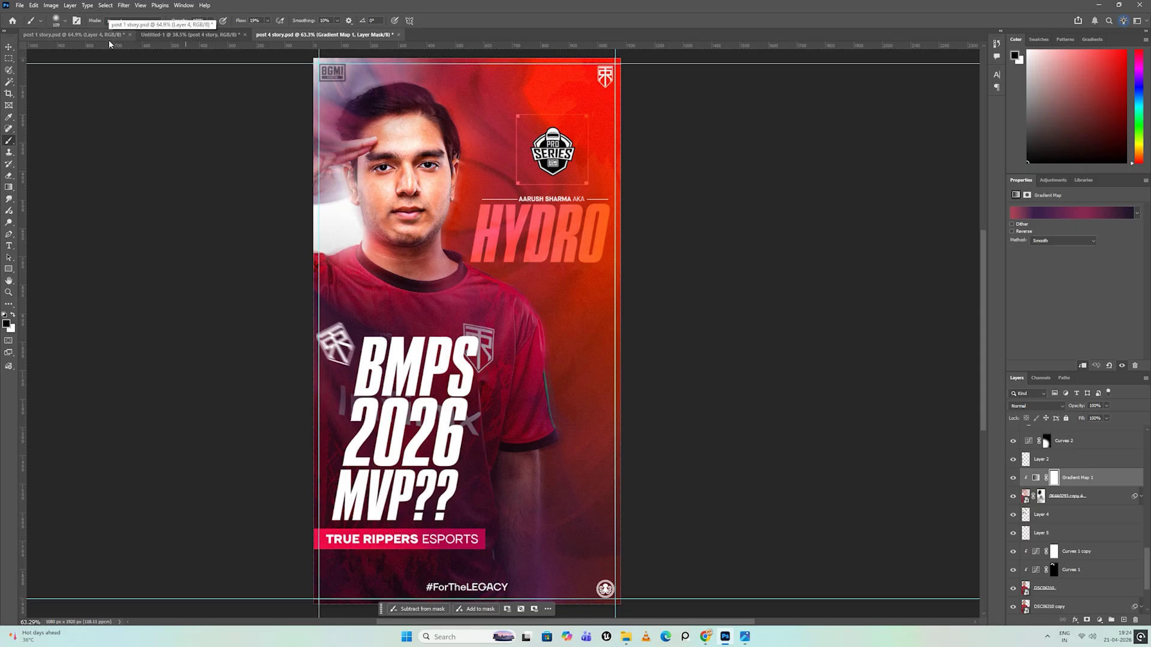
# Close post 4 story.psd and look over the six player posters in Untitled-1
pyautogui.hotkey('ctrl', 'w')
pyautogui.click(190, 34)
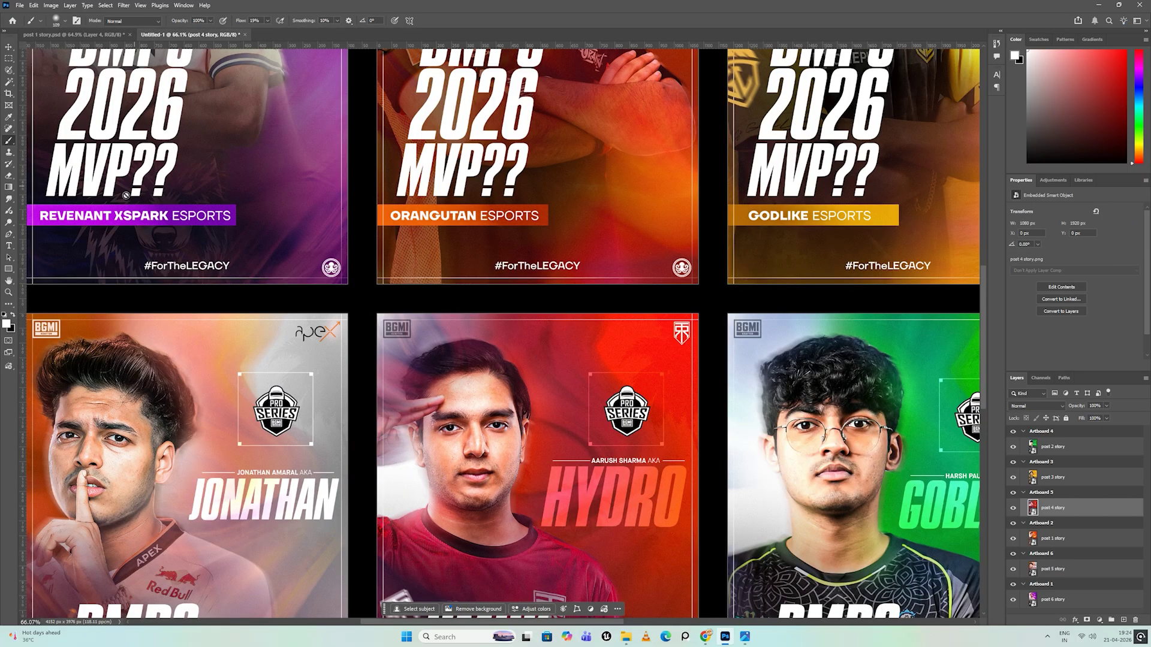
pyautogui.moveTo(524, 472); pyautogui.dragTo(465, 450)
pyautogui.moveTo(470, 430); pyautogui.dragTo(411, 394)
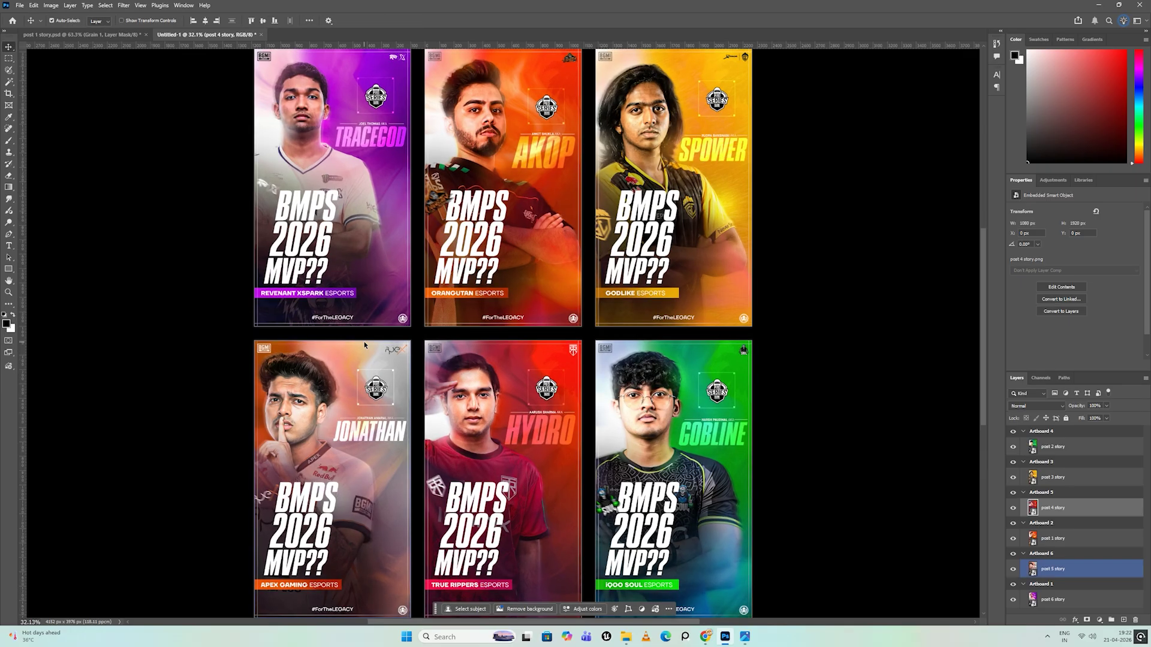
pyautogui.click(729, 235)
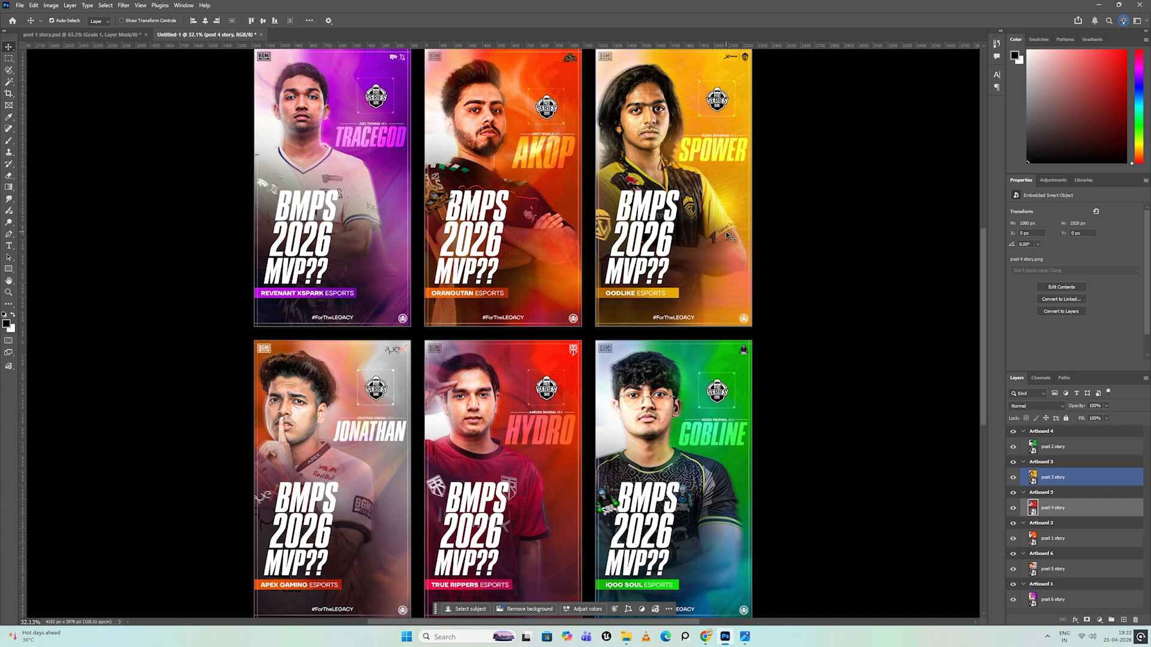
pyautogui.click(667, 432)
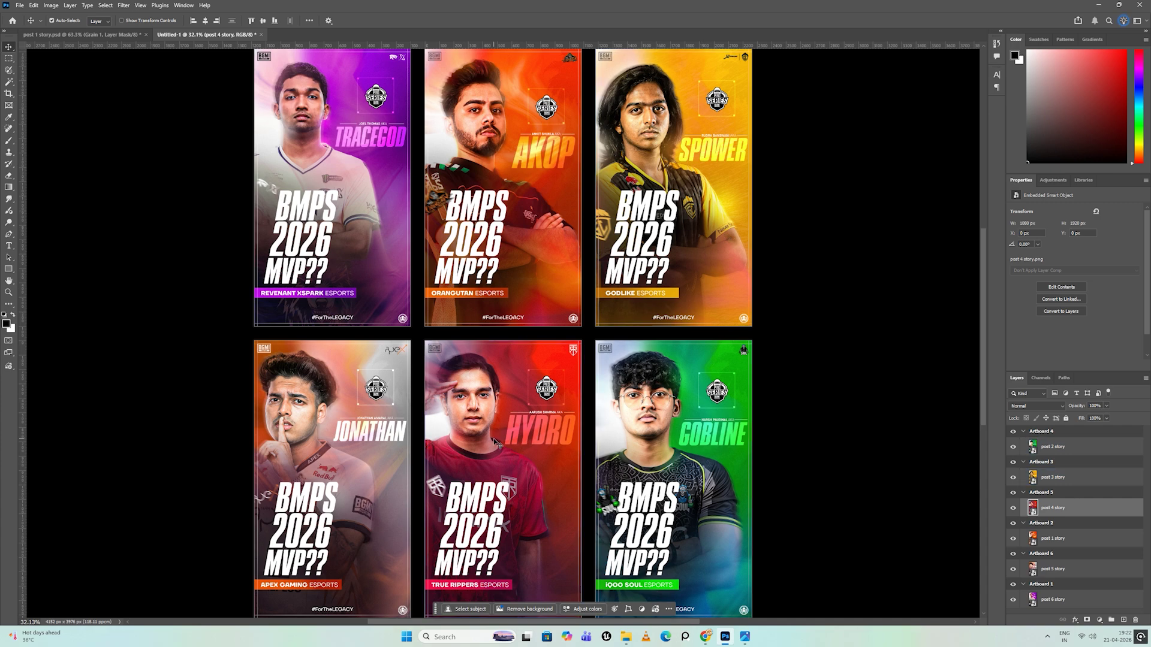
# Examine the Jonathan and Hydro posters up close, comparing their background colours, lighting and text
pyautogui.hscroll(-5, 420, 300)
pyautogui.scroll(-2, 622, 124)
pyautogui.scroll(6, 522, 398)
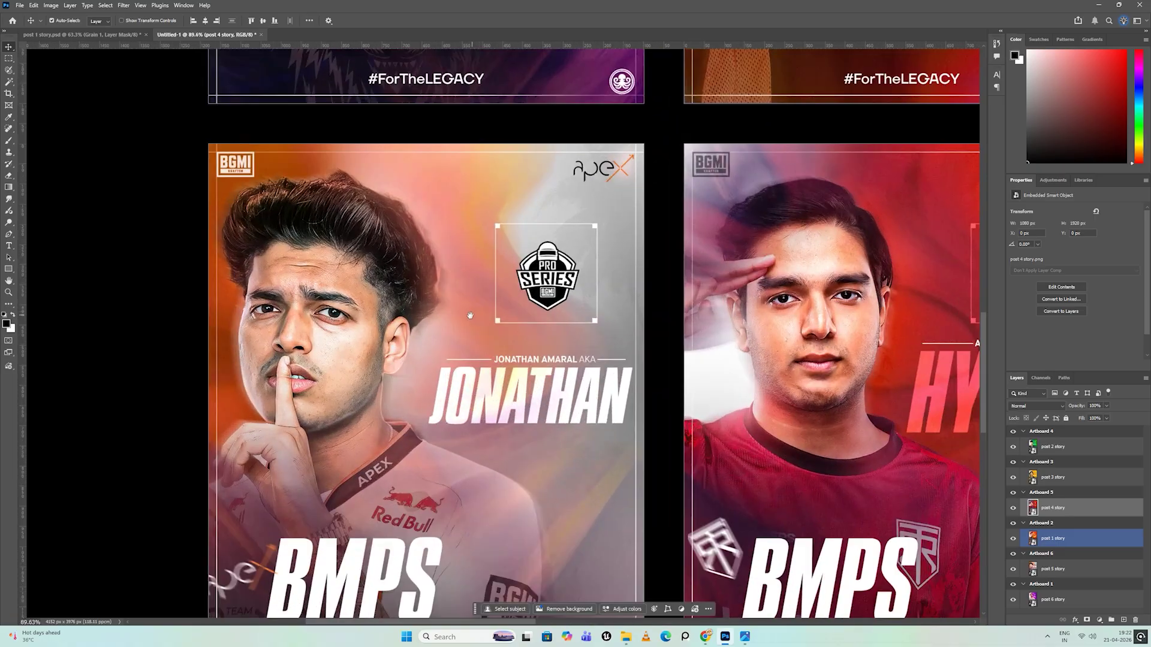
pyautogui.scroll(-4, 508, 249)
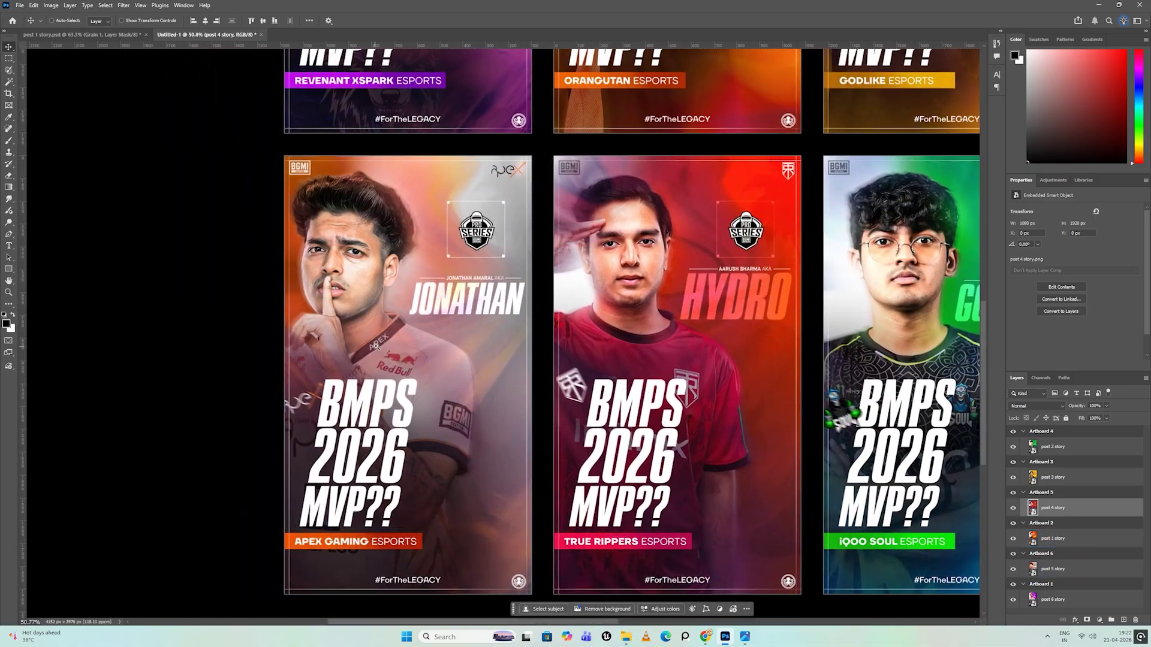
pyautogui.scroll(4, 381, 359)
pyautogui.scroll(-4, 381, 358)
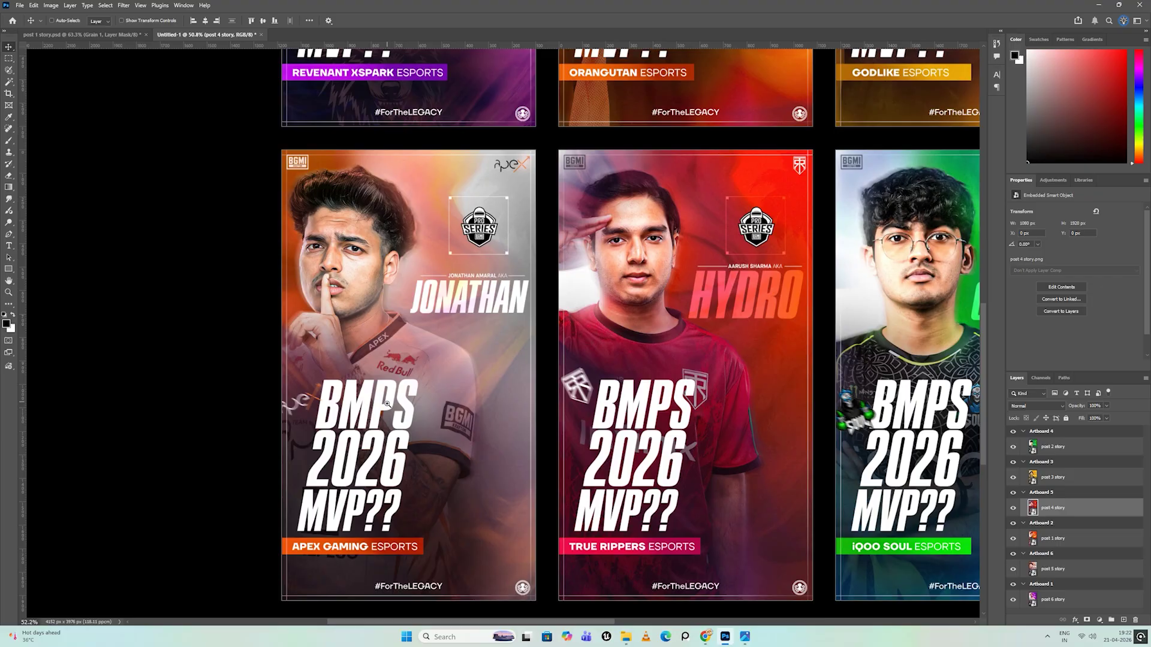
pyautogui.scroll(2, 375, 432)
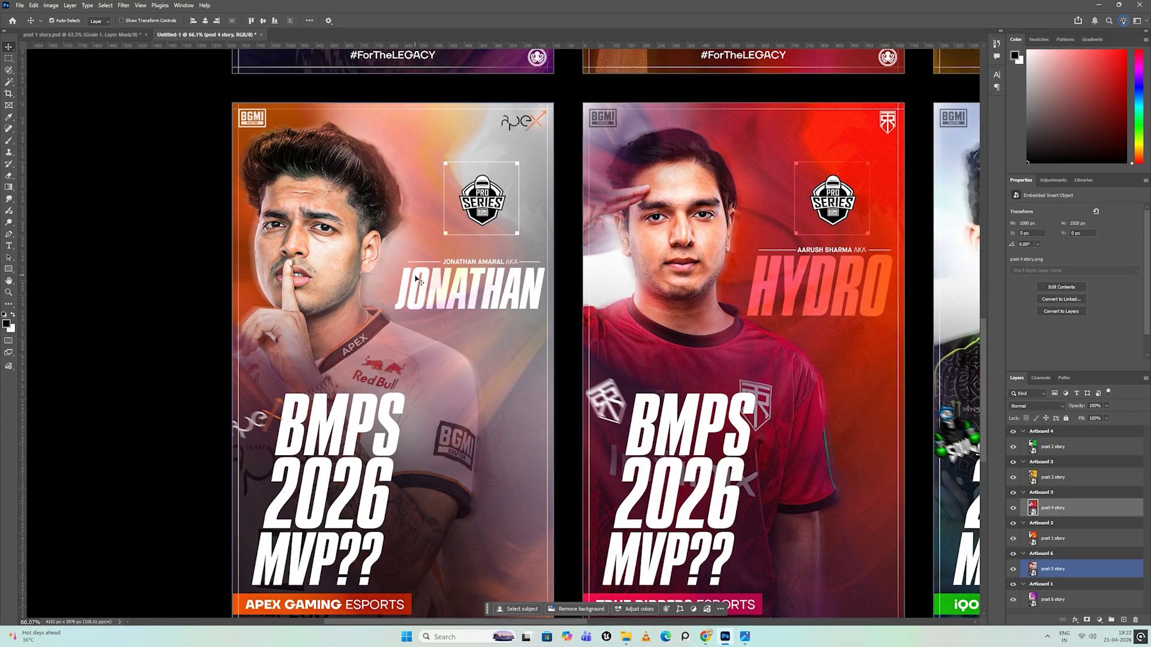
pyautogui.moveTo(424, 350); pyautogui.dragTo(348, 315)
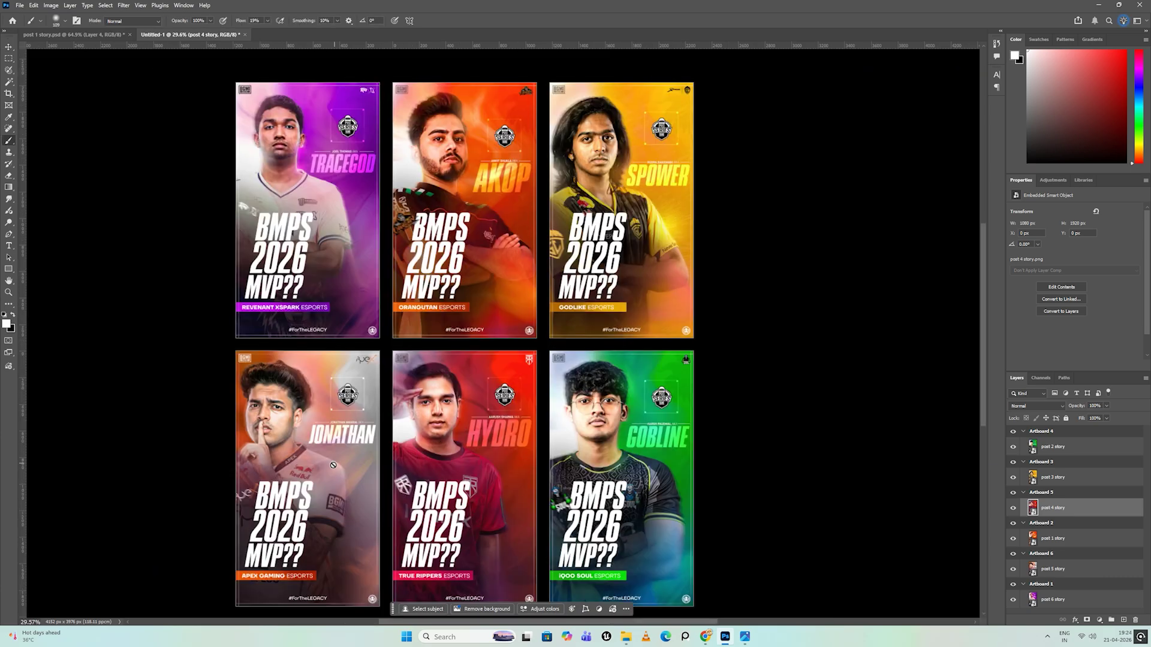
# Review the complete set of six posters once more, and return to the Akop poster in post 1 story.psd
pyautogui.scroll(-1, 641, 457)
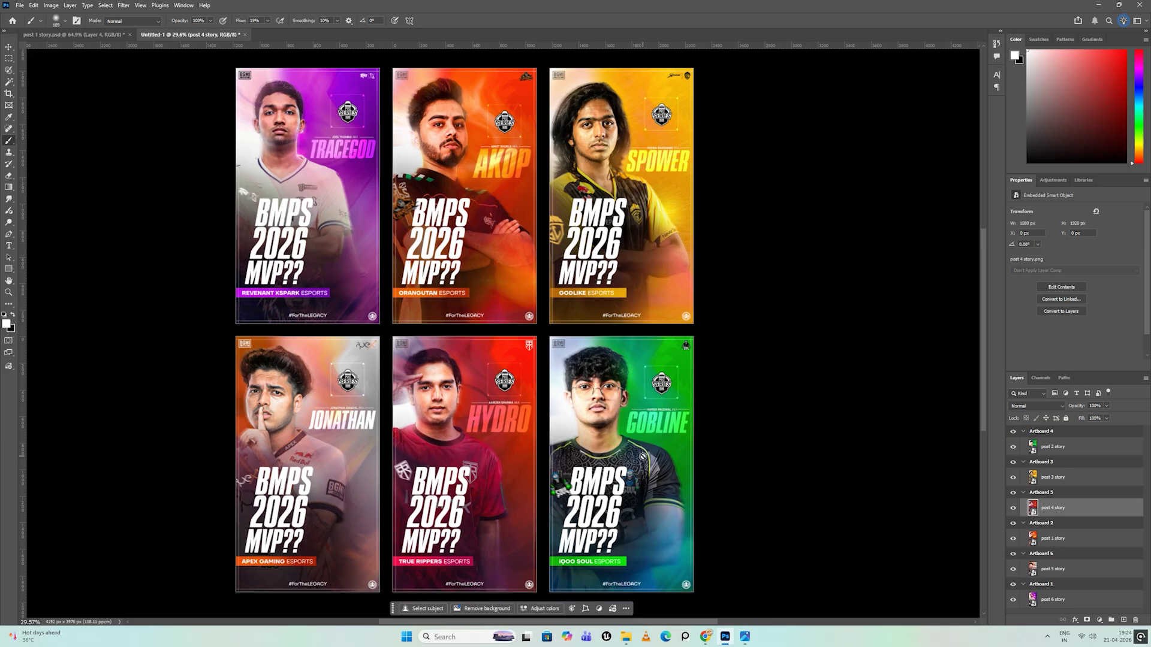
pyautogui.moveTo(475, 511); pyautogui.dragTo(453, 476)
pyautogui.scroll(-3, 485, 392)
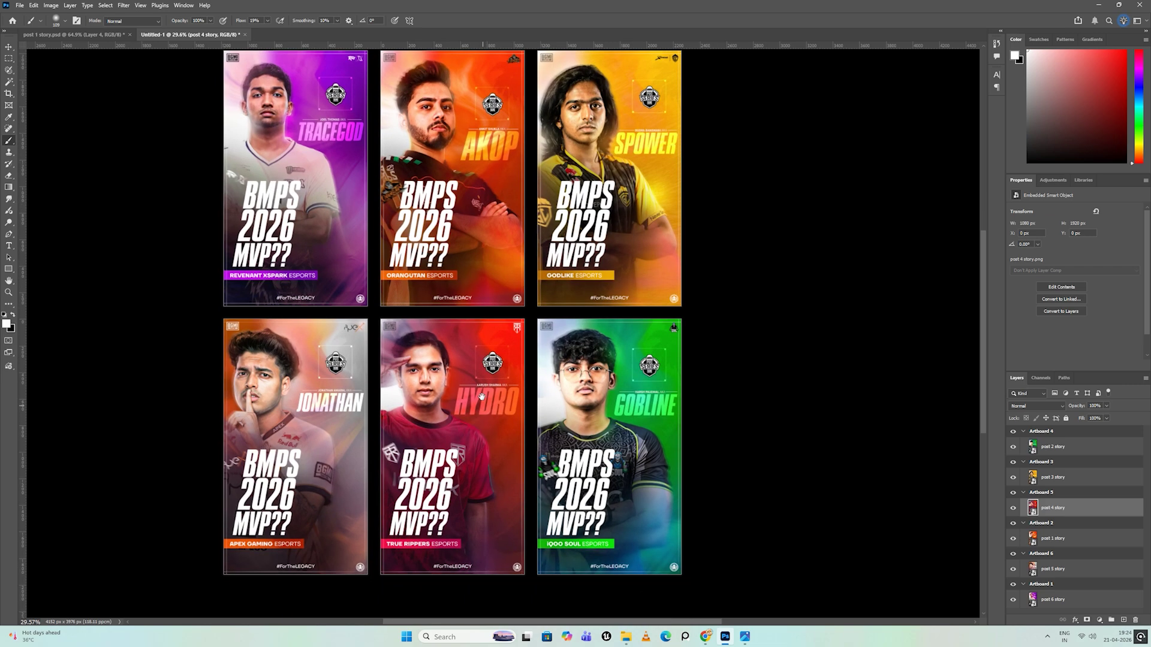
pyautogui.scroll(2, 460, 377)
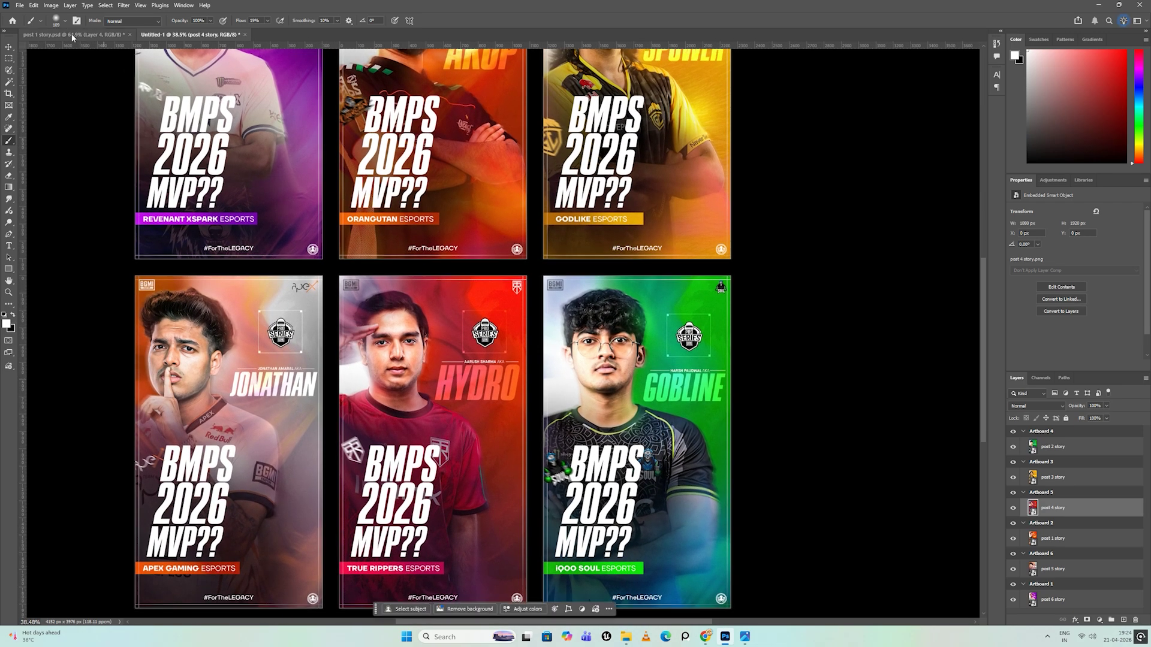
pyautogui.click(12, 20)
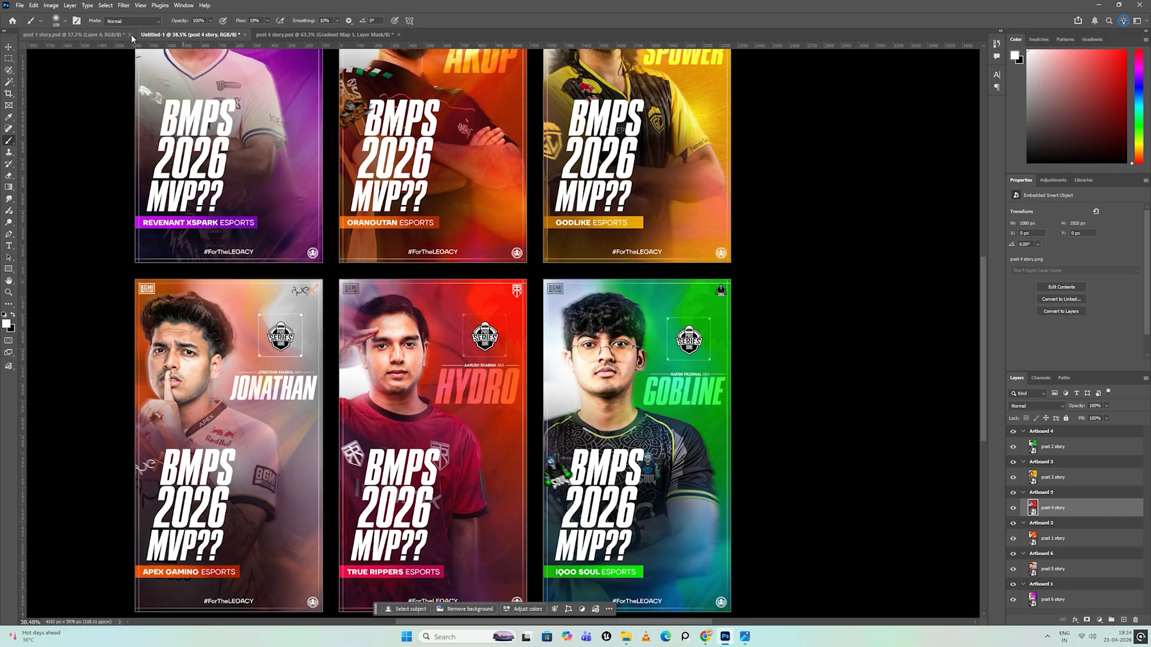
pyautogui.click(123, 36)
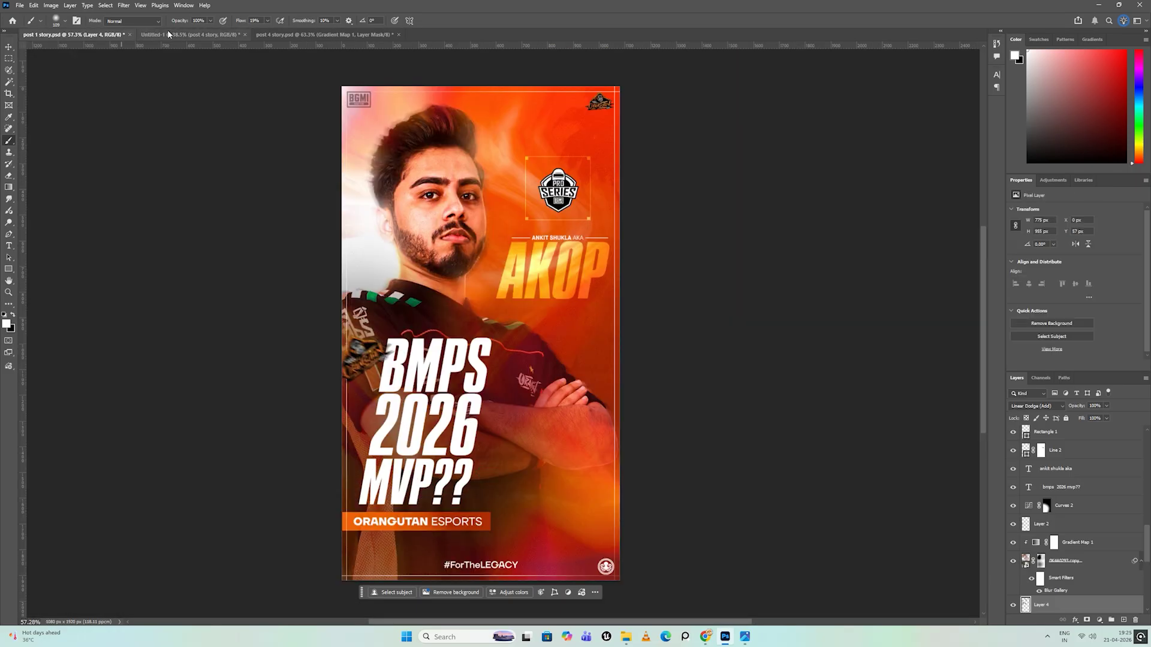